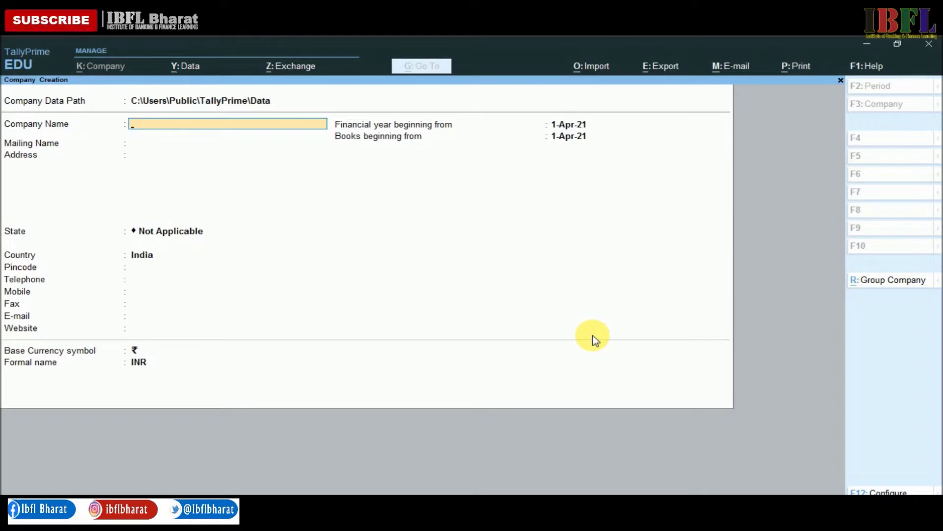
# - Enter Exercise 3 as the new company's name and mailing name, leaving the address blank
pyautogui.write('Exercise 3')
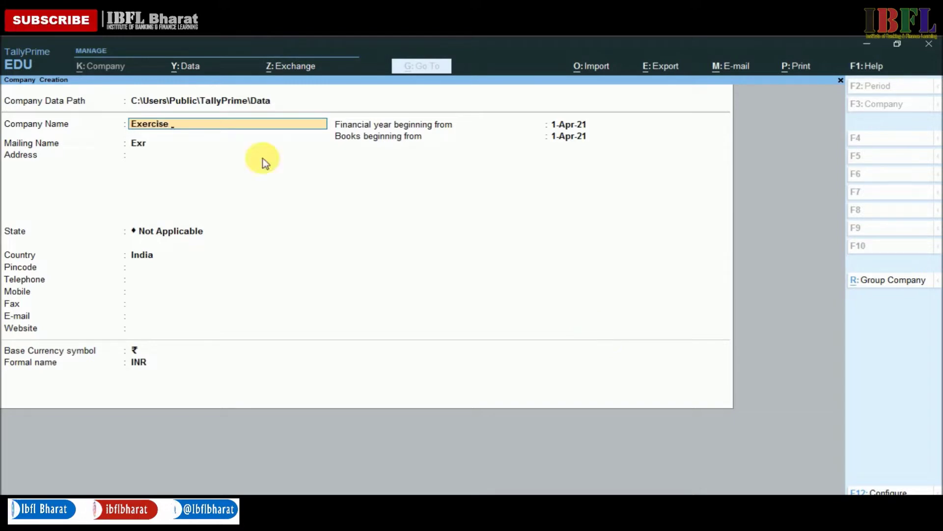
pyautogui.press('Return')
pyautogui.press('Return')
pyautogui.press('Return')
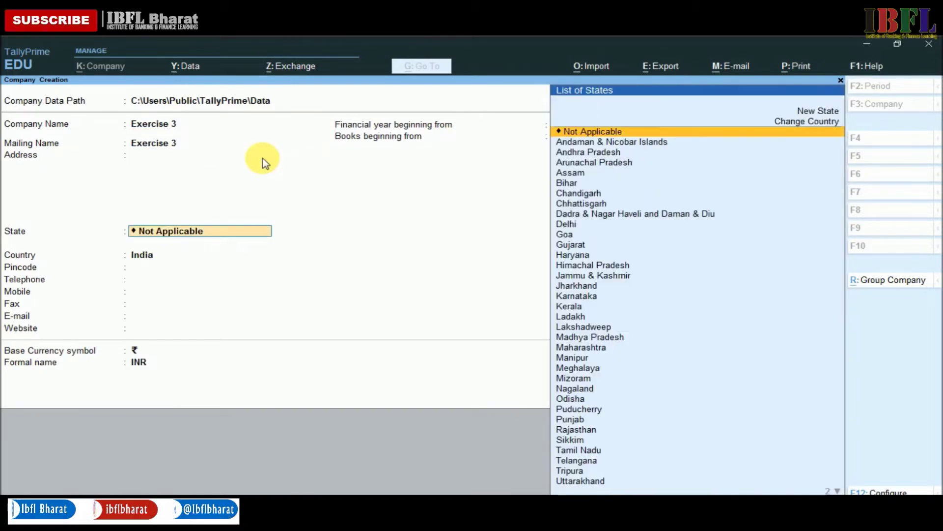
# - Set the company's state to Delhi, keep the remaining defaults, and create the company
pyautogui.write('Delhi')
pyautogui.press('Return')
pyautogui.press('Return')
pyautogui.press('Return')
pyautogui.press('Return')
pyautogui.press('Return')
pyautogui.press('Return')
pyautogui.press('Return')
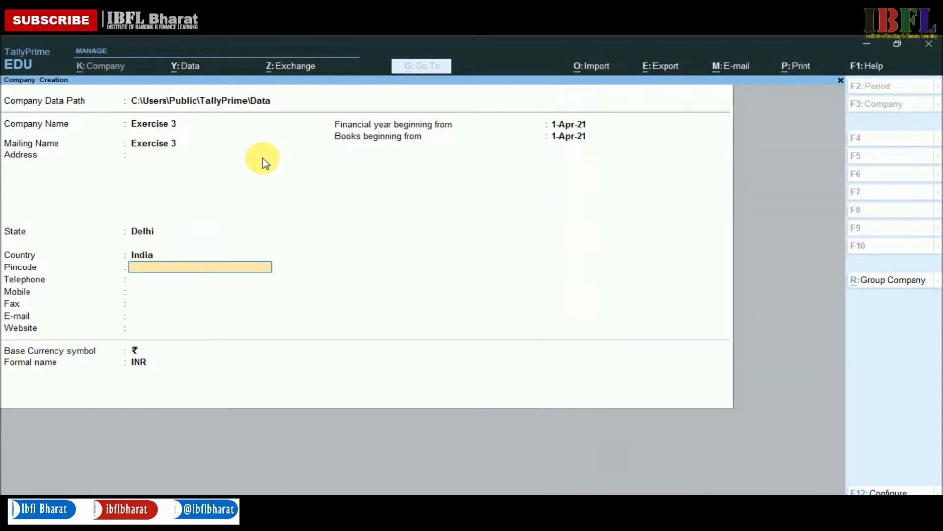
pyautogui.press('Return')
pyautogui.press('Return')
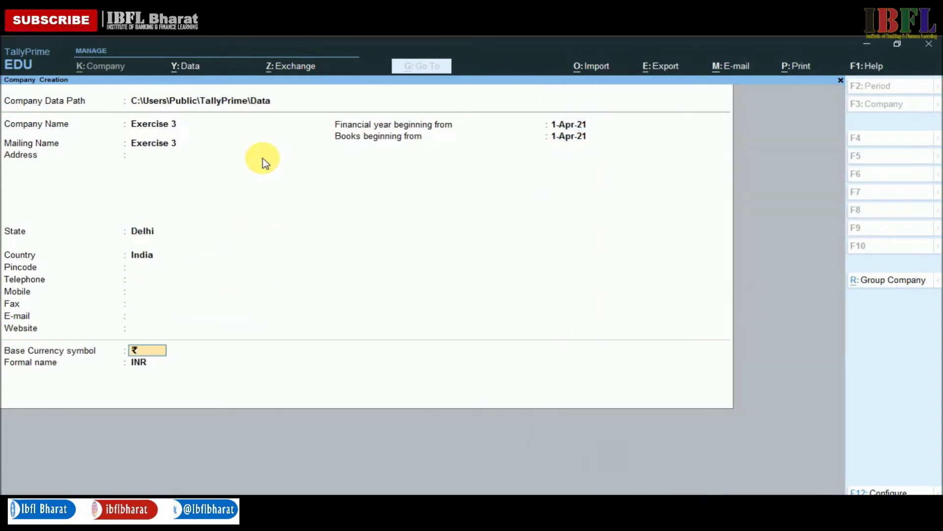
pyautogui.press('Return')
pyautogui.press('Return')
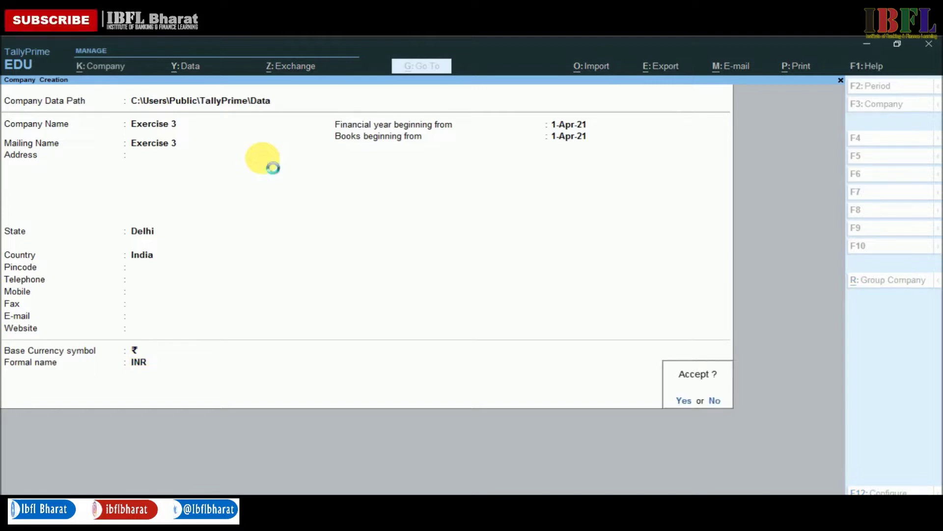
pyautogui.press('Return')
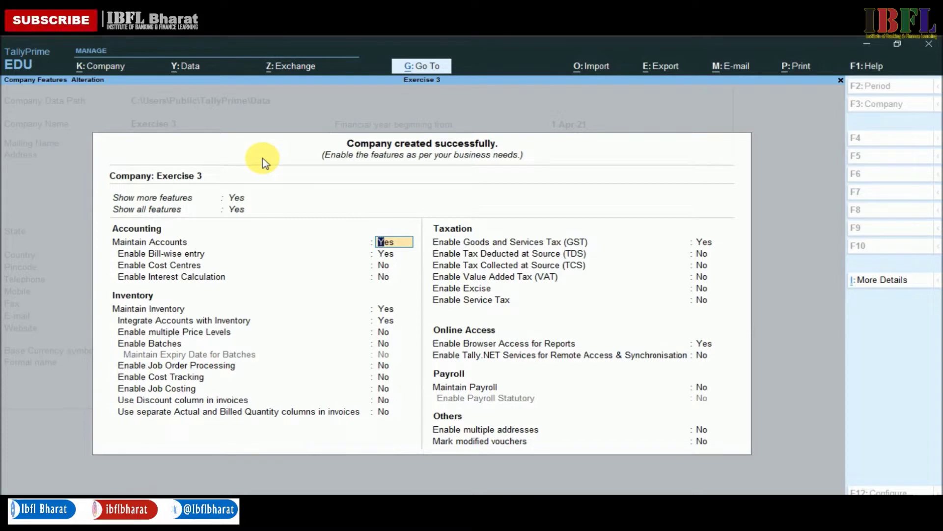
# - Disable Goods and Services Tax (GST) in the company features, keep the other settings, and save them
pyautogui.press('BackSpace')
pyautogui.write('y')
pyautogui.press('Return')
pyautogui.press('Return')
pyautogui.press('Return')
pyautogui.press('Return')
pyautogui.press('Return')
pyautogui.press('Return')
pyautogui.press('Return')
pyautogui.press('Return')
pyautogui.press('Return')
pyautogui.press('Return')
pyautogui.press('Return')
pyautogui.press('Return')
pyautogui.press('Return')
pyautogui.write('n')
pyautogui.press('Return')
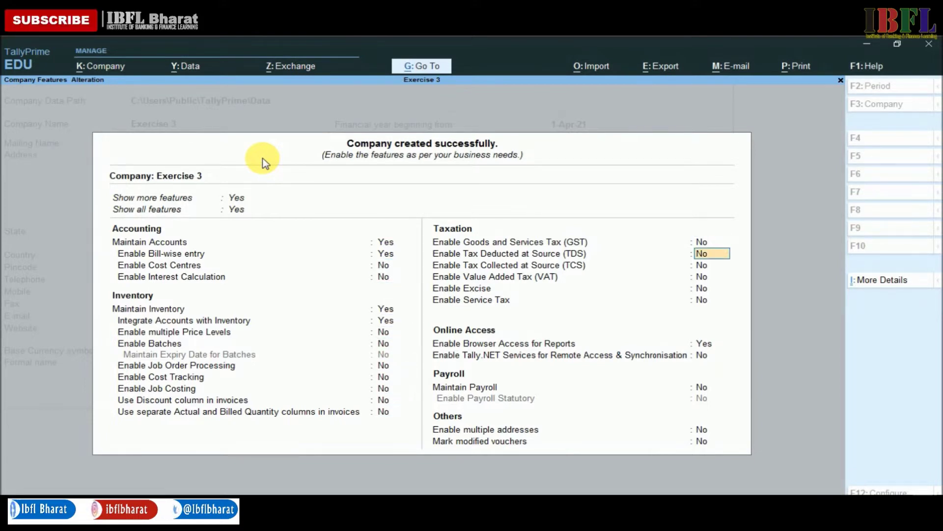
pyautogui.hotkey('ctrl', 'a')
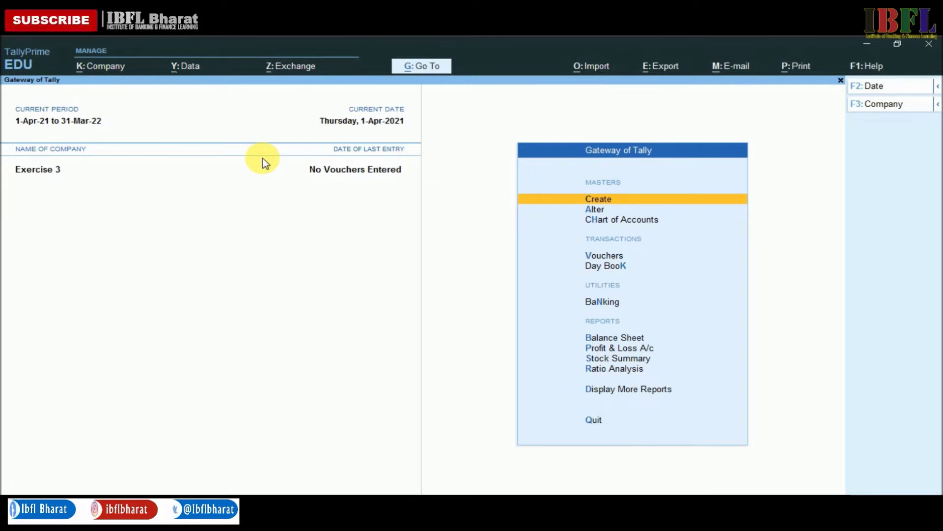
# - Alter the Cash ledger to have an opening balance of 6,200 and save it
pyautogui.press('Down')
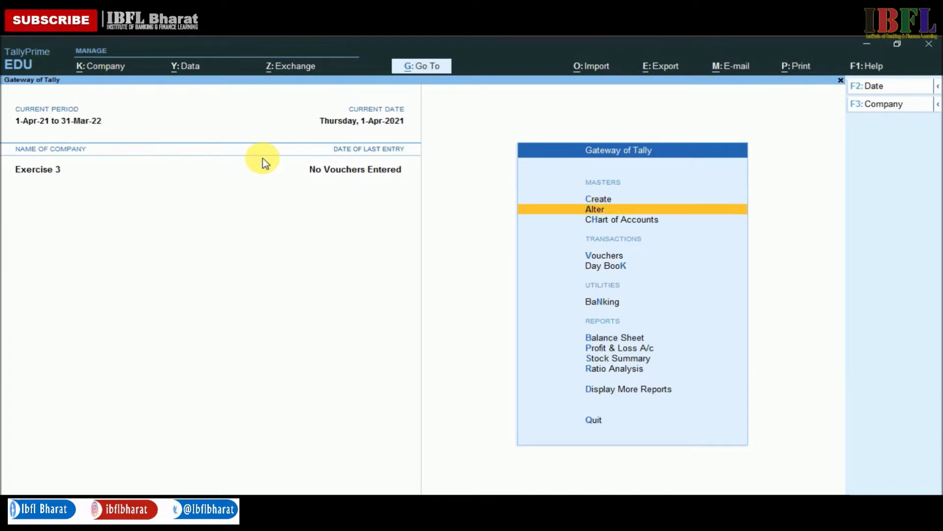
pyautogui.press('Return')
pyautogui.press('Down')
pyautogui.press('Return')
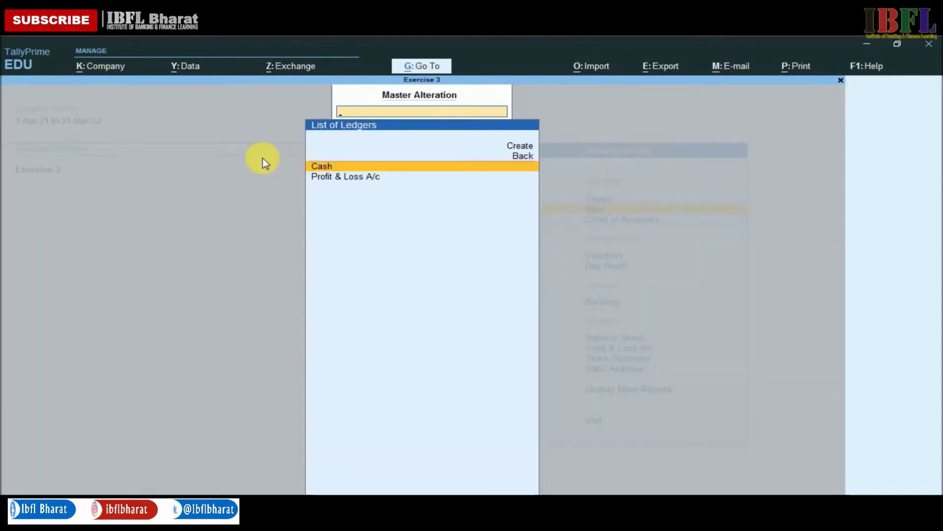
pyautogui.press('Return')
pyautogui.press('Return')
pyautogui.press('Return')
pyautogui.press('Return')
pyautogui.press('Return')
pyautogui.press('Escape')
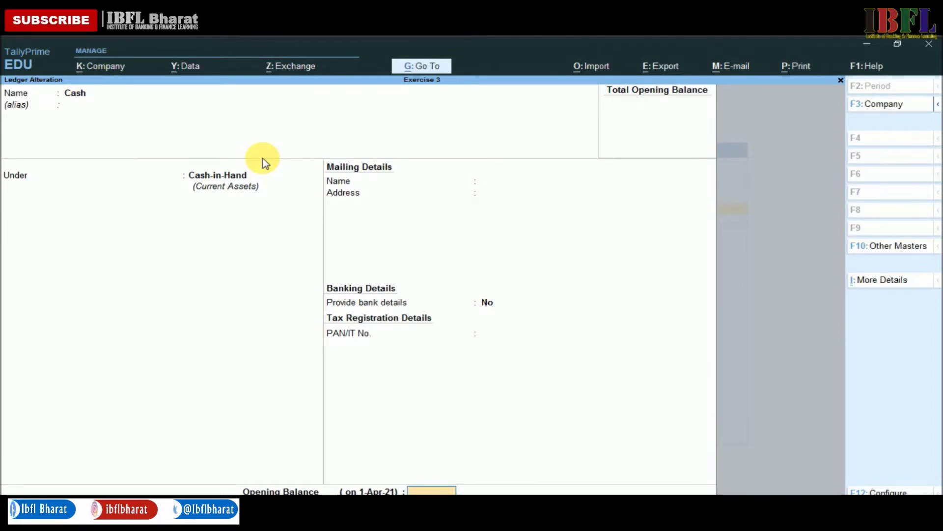
pyautogui.write('6,200')
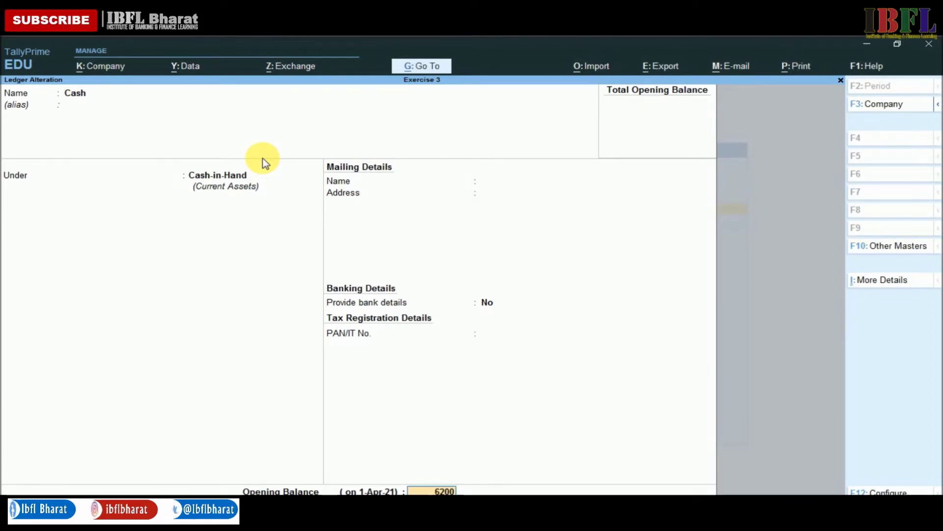
pyautogui.press('Return')
pyautogui.press('Return')
pyautogui.press('Return')
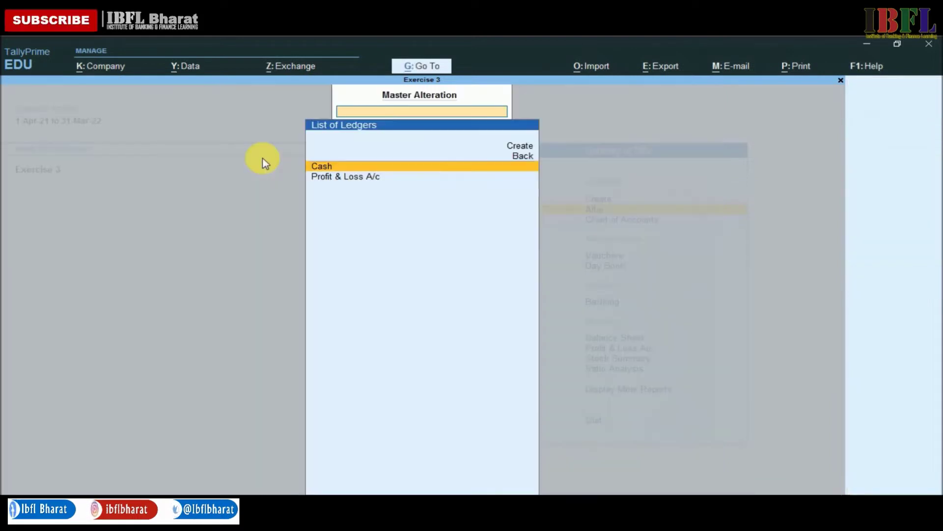
# - Start a new ledger from the ledger list and name it Bank Overdraft, without an alias
pyautogui.press('Up')
pyautogui.press('Up')
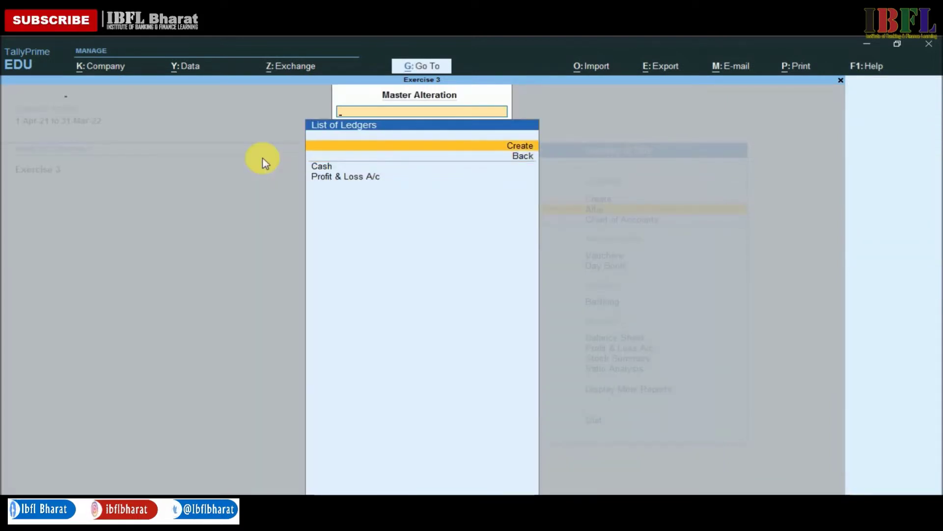
pyautogui.press('Return')
pyautogui.write('Banl')
pyautogui.press('BackSpace')
pyautogui.write('k')
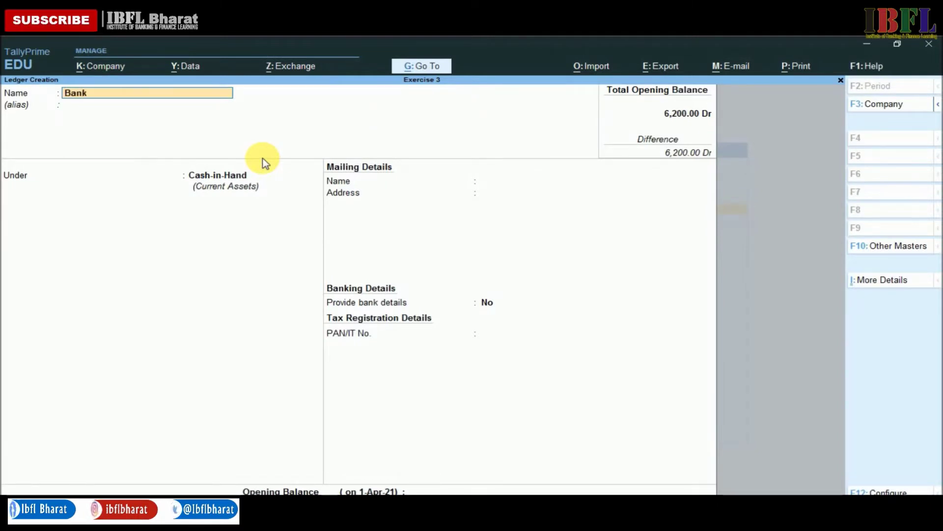
pyautogui.write(' Overdraft')
pyautogui.press('Return')
pyautogui.press('Return')
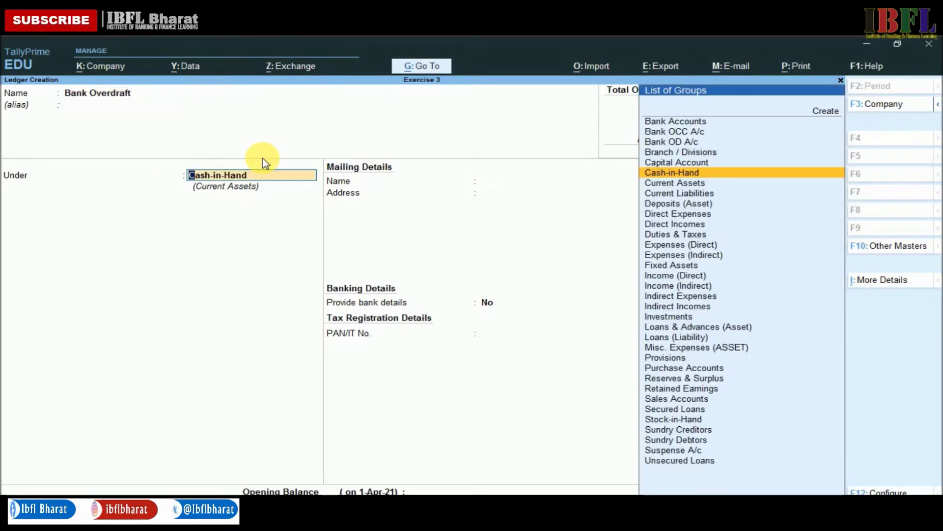
# - Place the Bank Overdraft ledger under the Bank OD A/c group and keep its remaining bank and mailing defaults
pyautogui.press('Up')
pyautogui.press('Up')
pyautogui.press('Up')
pyautogui.press('Return')
pyautogui.press('Return')
pyautogui.press('Return')
pyautogui.press('Return')
pyautogui.press('Return')
pyautogui.press('Return')
pyautogui.press('Return')
pyautogui.press('Return')
pyautogui.press('Return')
pyautogui.press('Return')
pyautogui.press('Return')
pyautogui.press('Return')
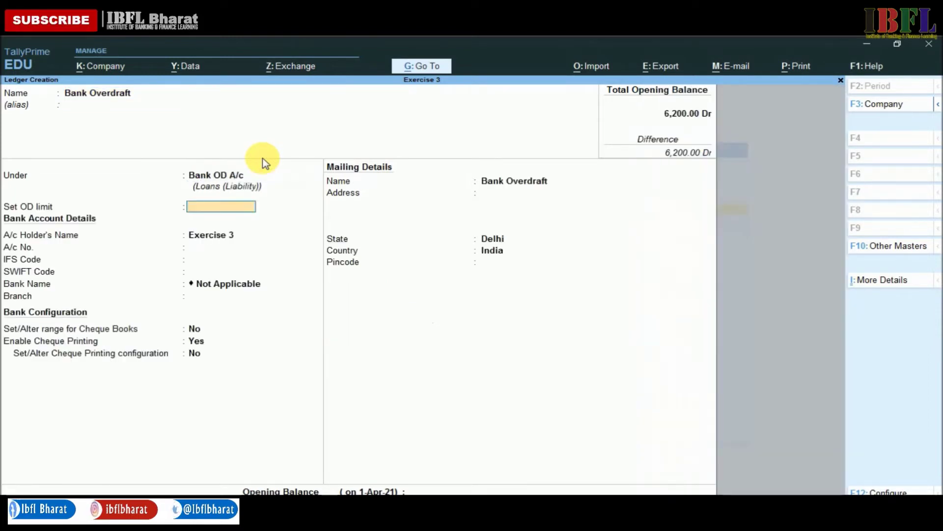
pyautogui.press('Return')
pyautogui.press('Return')
pyautogui.press('Return')
pyautogui.press('Return')
pyautogui.press('Return')
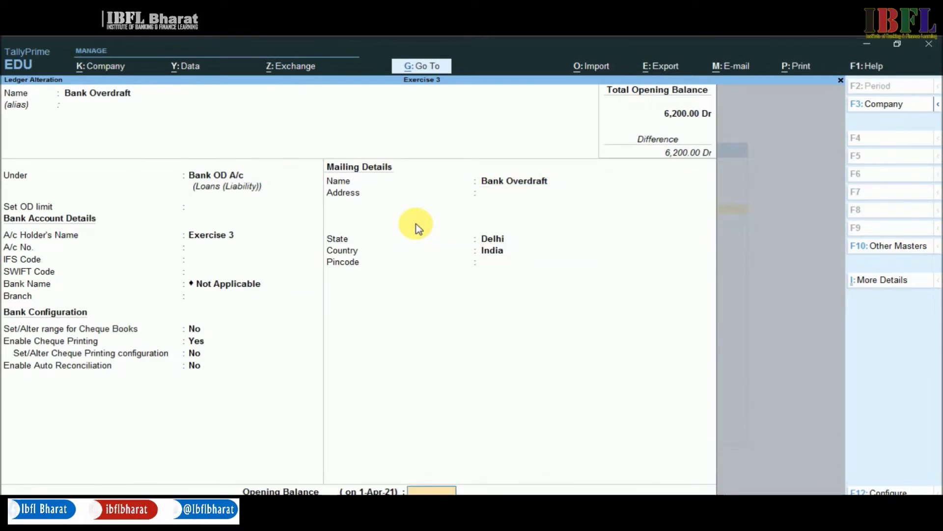
# - Give the Bank Overdraft ledger an opening balance of 18,500 Cr and save it
pyautogui.write('18,5')
pyautogui.write('00')
pyautogui.press('Return')
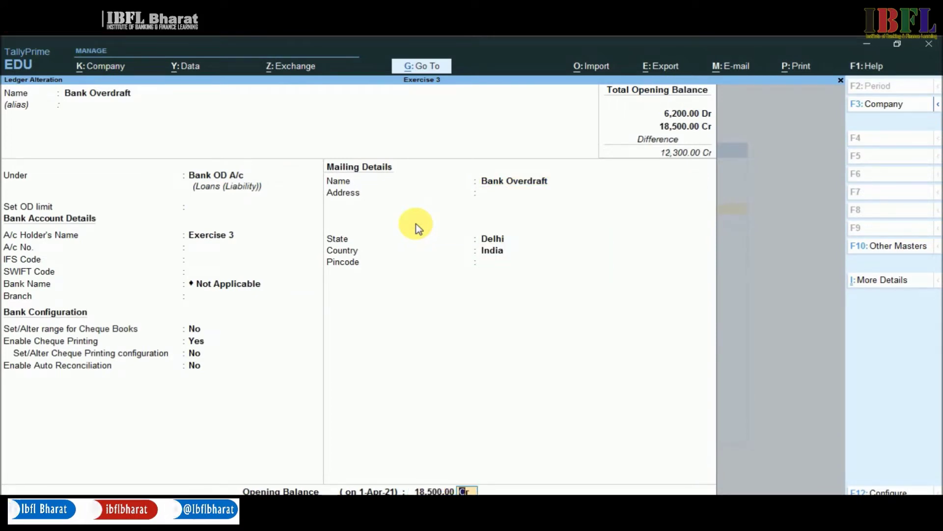
pyautogui.press('Return')
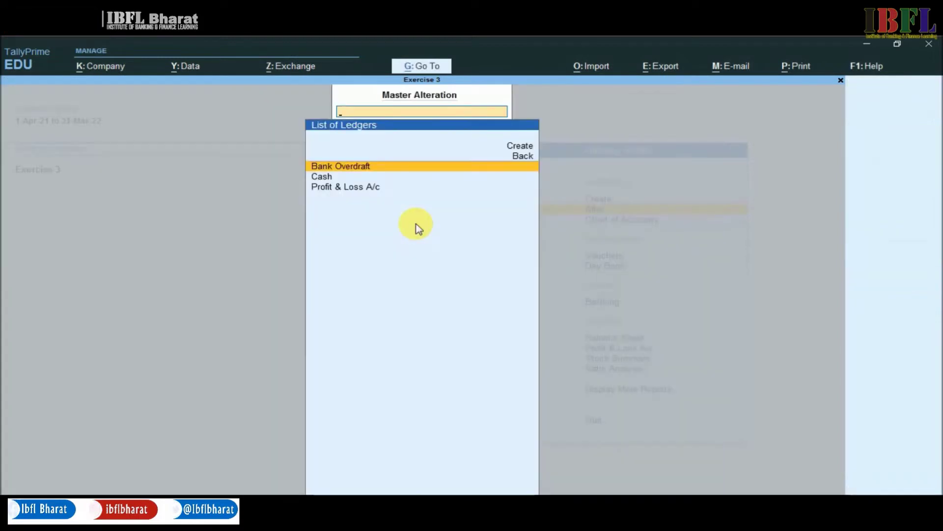
# - Check the Balance Sheet for a difference in opening balances, and return to the Gateway of Tally
pyautogui.press('Escape')
pyautogui.press('Escape')
pyautogui.press('n')
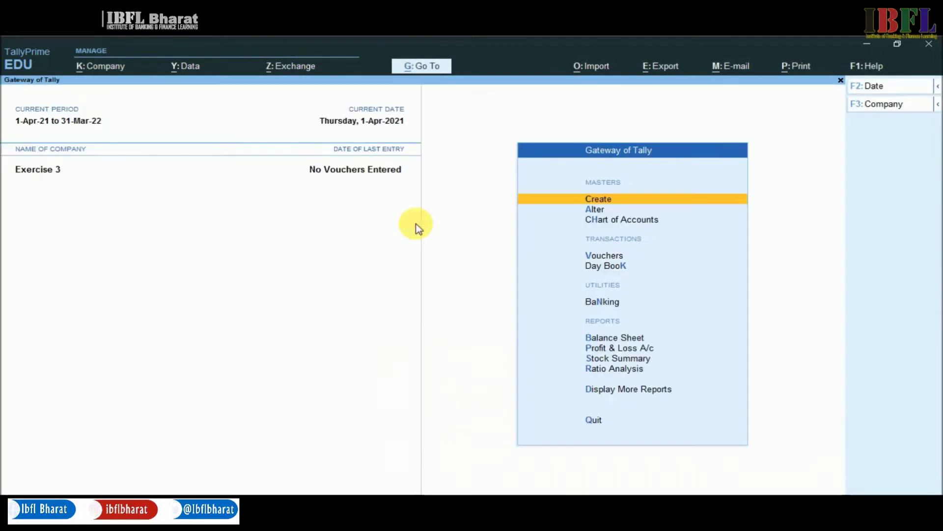
pyautogui.press('b')
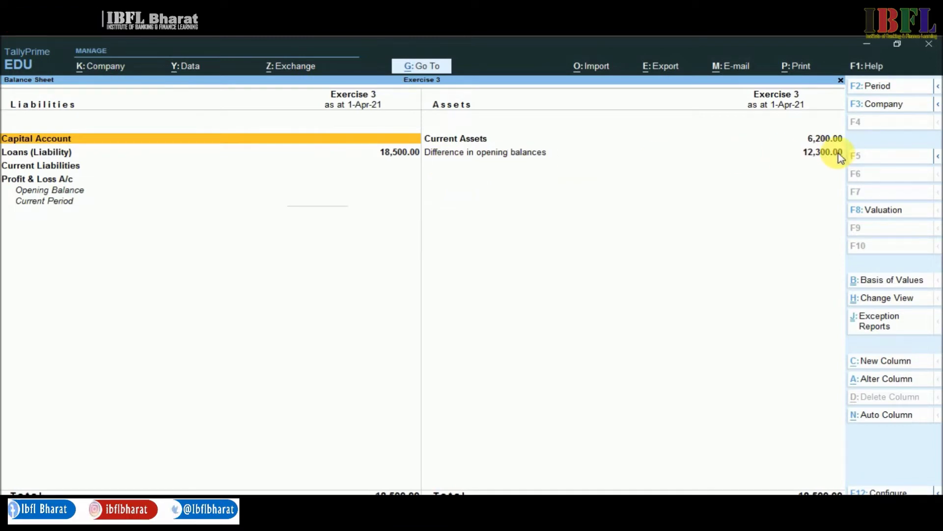
pyautogui.press('Escape')
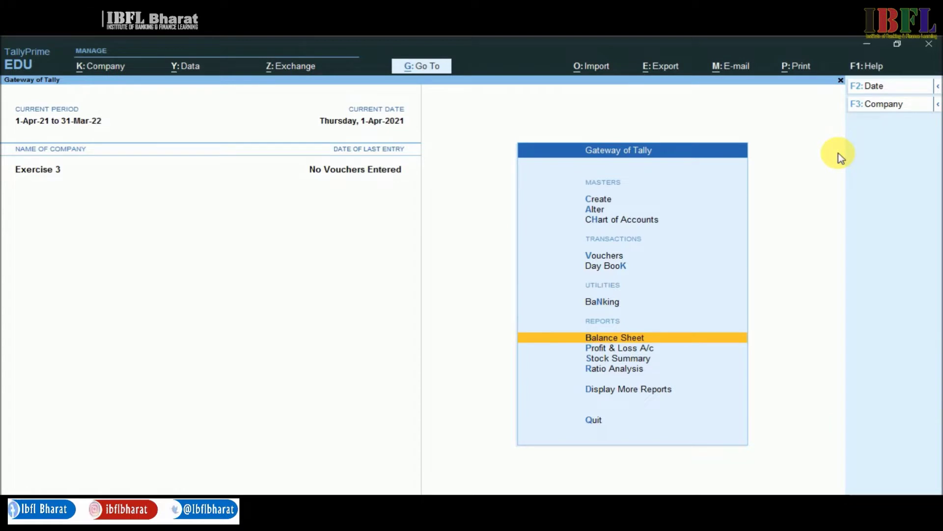
# - Start a new ledger and name it Fixed Assets, without an alias
pyautogui.press('Down')
pyautogui.press('Down')
pyautogui.press('Down')
pyautogui.press('Down')
pyautogui.press('Down')
pyautogui.press('Down')
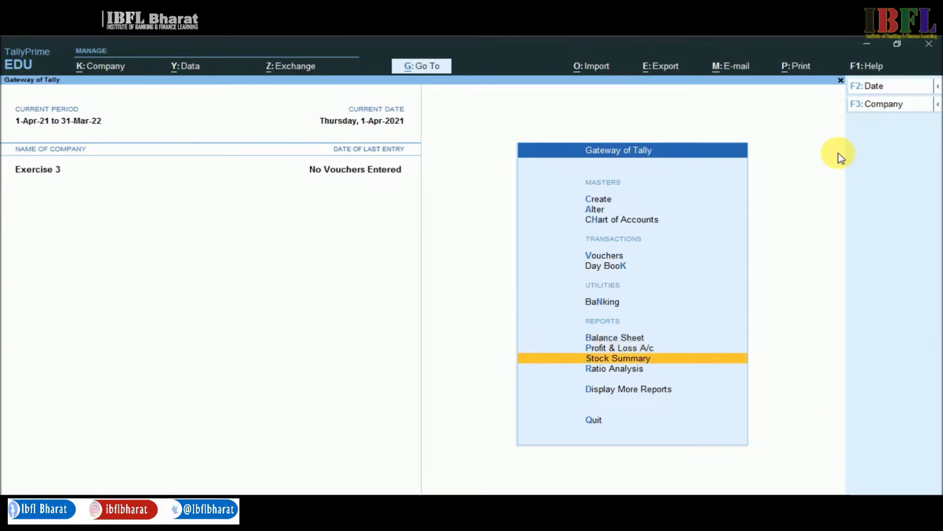
pyautogui.press('Return')
pyautogui.press('Down')
pyautogui.press('Return')
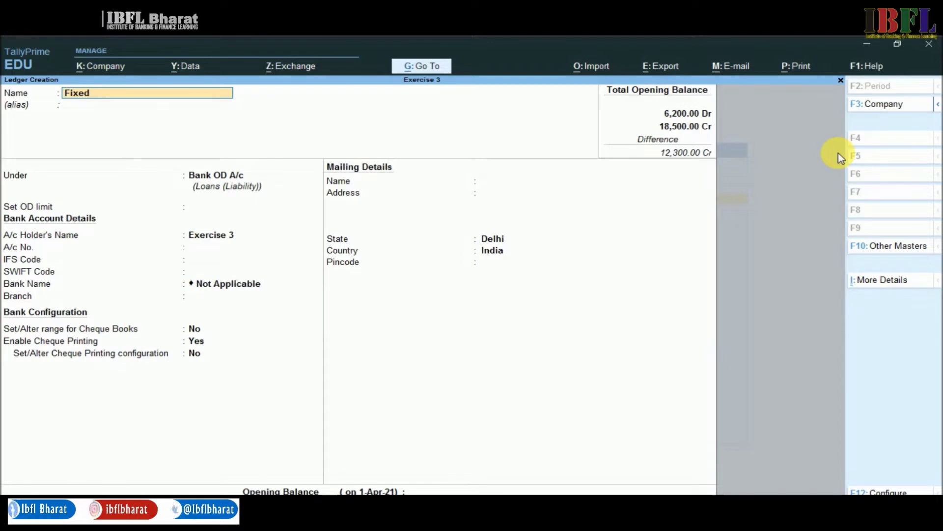
pyautogui.press('Return')
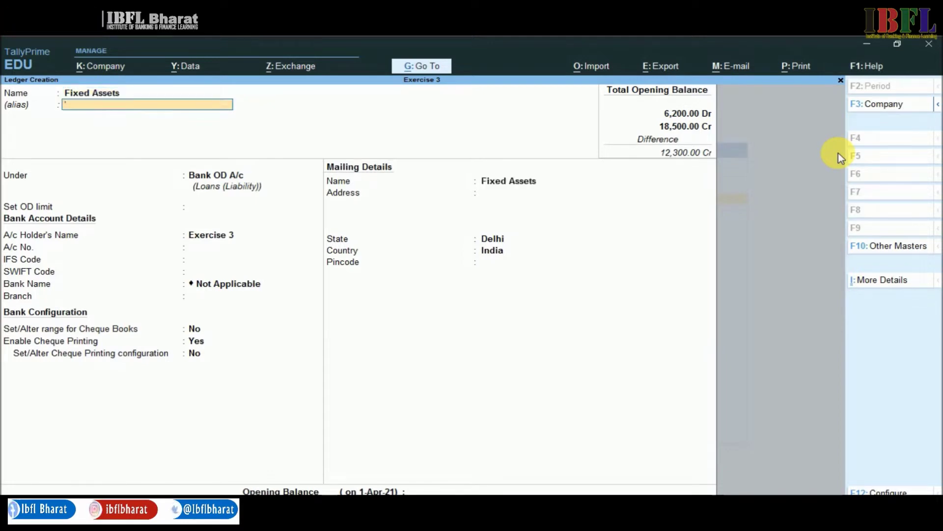
pyautogui.press('Return')
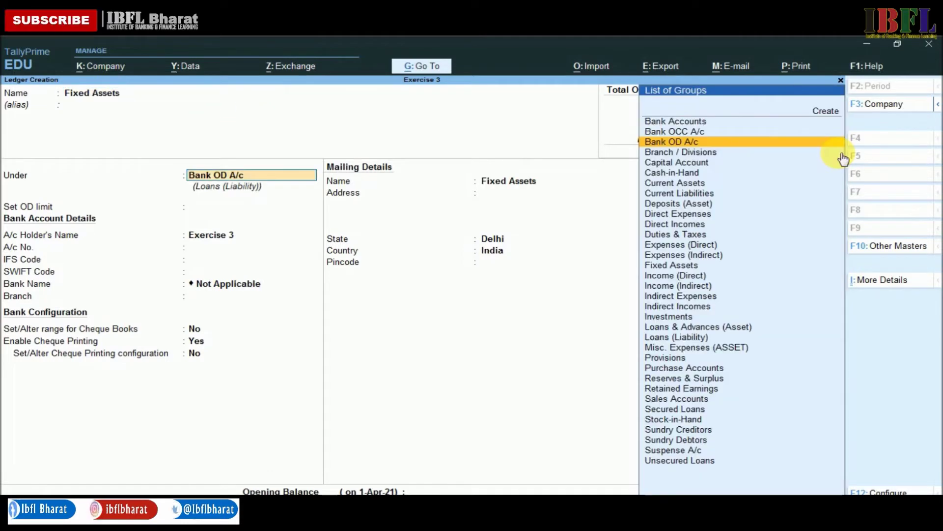
# - Place the new ledger under the Fixed Assets group and keep its default mailing, bank and tax details
pyautogui.write('Fi')
pyautogui.press('Return')
pyautogui.press('Return')
pyautogui.press('Return')
pyautogui.press('Return')
pyautogui.press('Return')
pyautogui.press('Return')
pyautogui.press('Return')
pyautogui.press('Return')
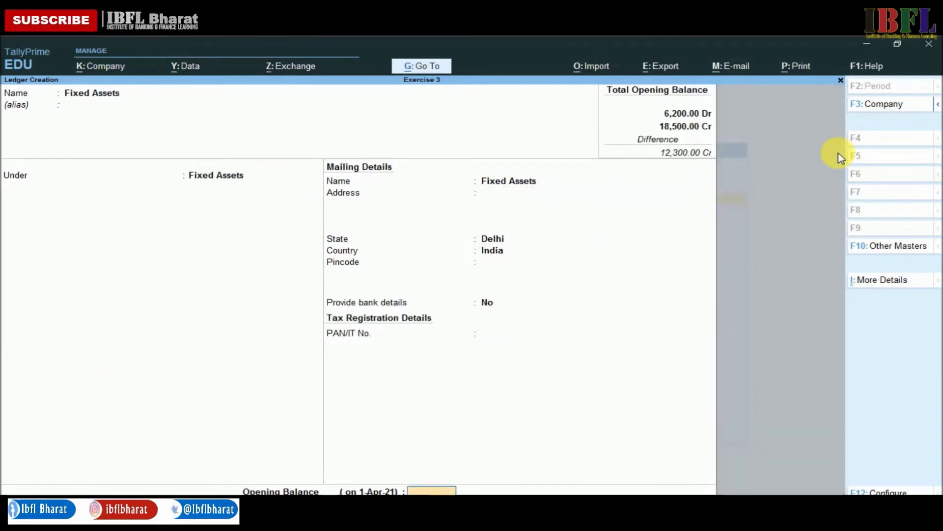
# - Give the Fixed Assets ledger an opening balance of 12,300 Dr and save it
pyautogui.write('12300')
pyautogui.press('Return')
pyautogui.press('Return')
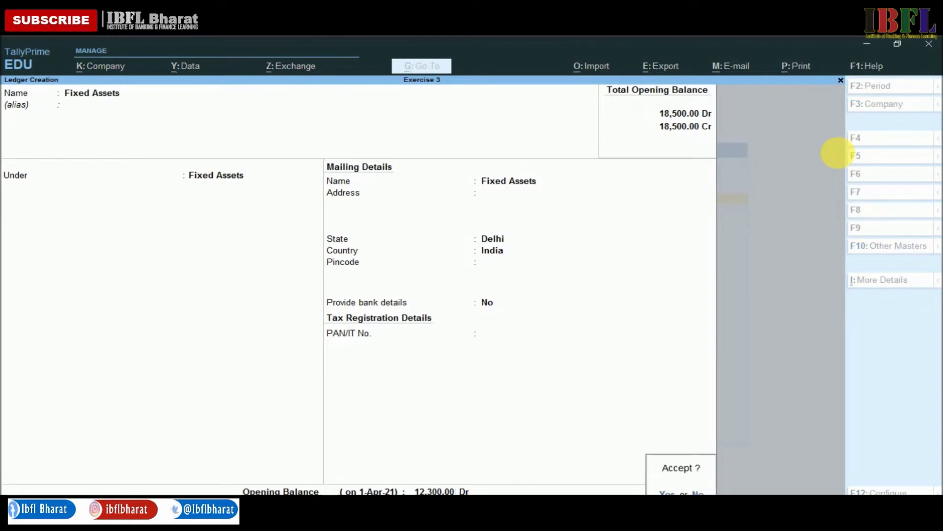
pyautogui.press('Return')
# - Leave ledger creation and review the Balance Sheet in detailed form to check the assets and liabilities
pyautogui.press('Escape')
pyautogui.press('Return')
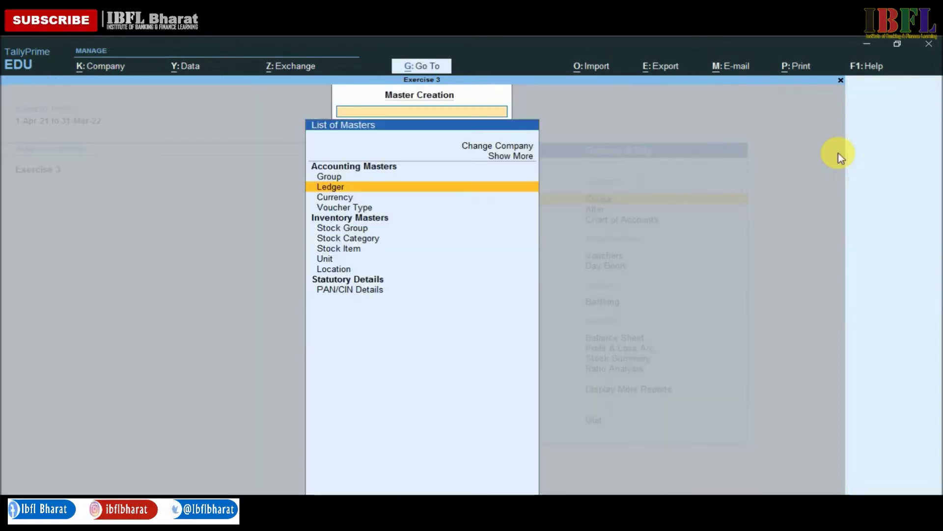
pyautogui.press('Escape')
pyautogui.press('Down')
pyautogui.press('Down')
pyautogui.press('Down')
pyautogui.press('Down')
pyautogui.press('Down')
pyautogui.press('Down')
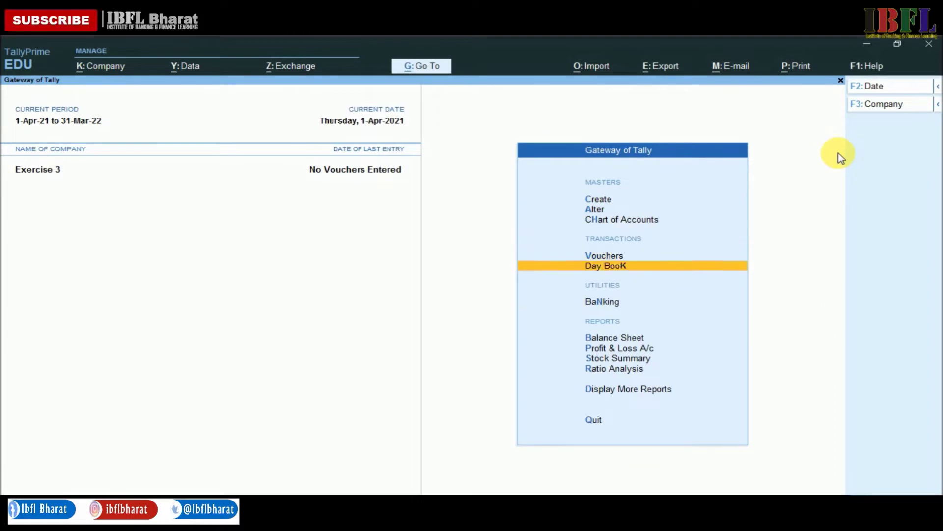
pyautogui.press('Return')
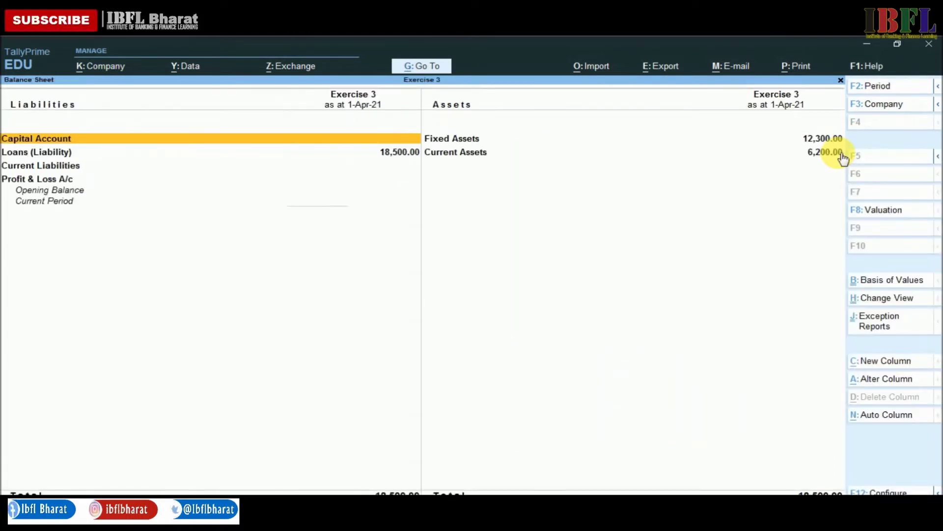
pyautogui.hotkey('alt', 'F5')
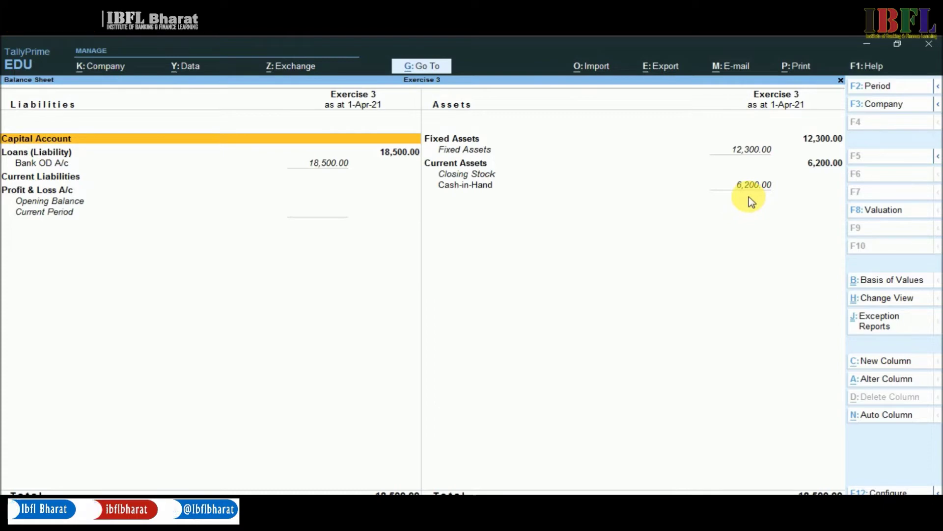
pyautogui.press('Escape')
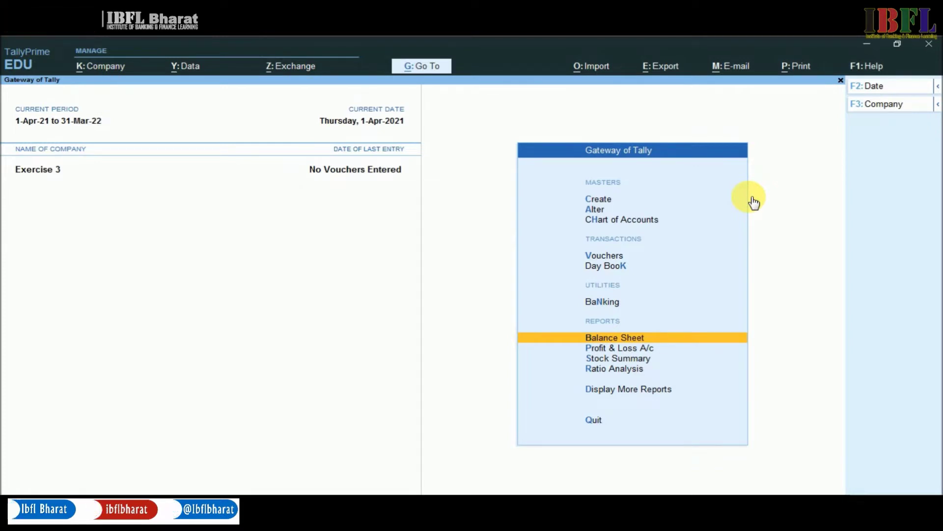
# - Open voucher entry, switch to a Receipt voucher, and start creating a new ledger for its credit entry
pyautogui.press('Up')
pyautogui.press('Up')
pyautogui.press('Up')
pyautogui.press('Return')
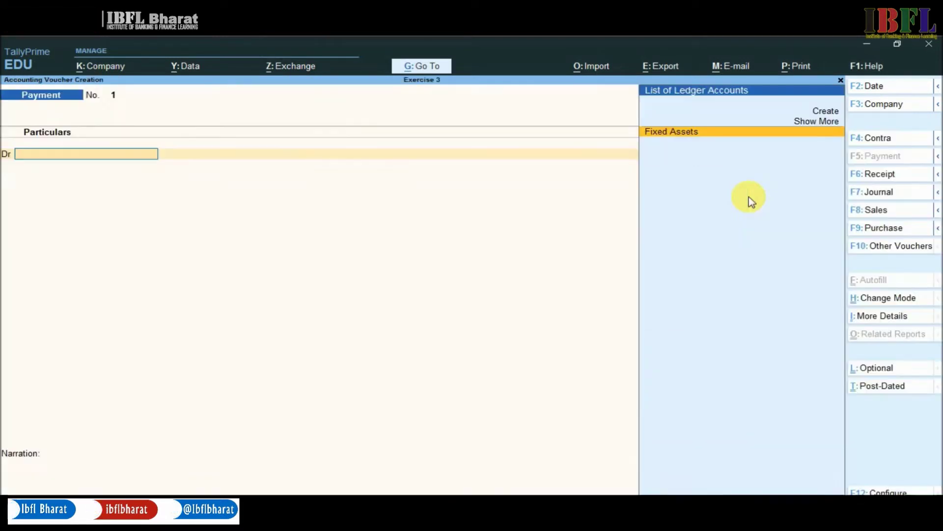
pyautogui.press('F6')
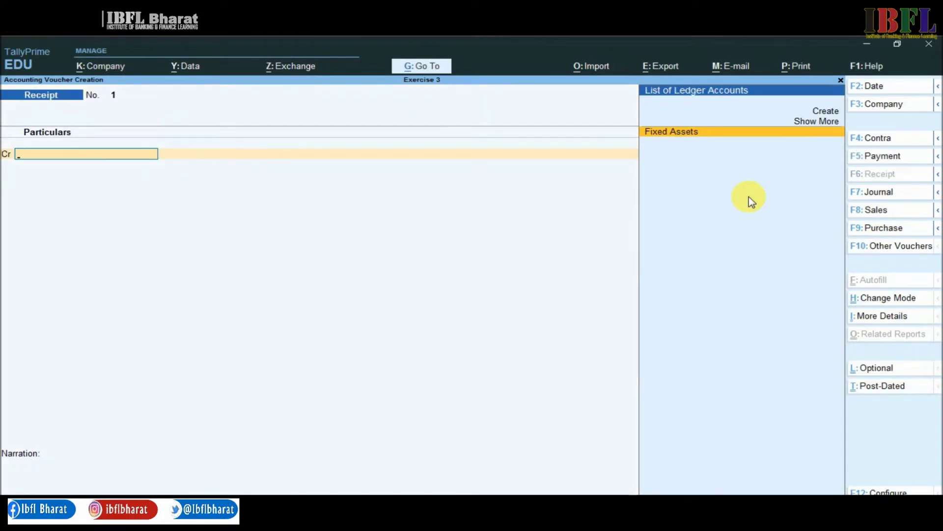
pyautogui.press('Up')
pyautogui.press('Up')
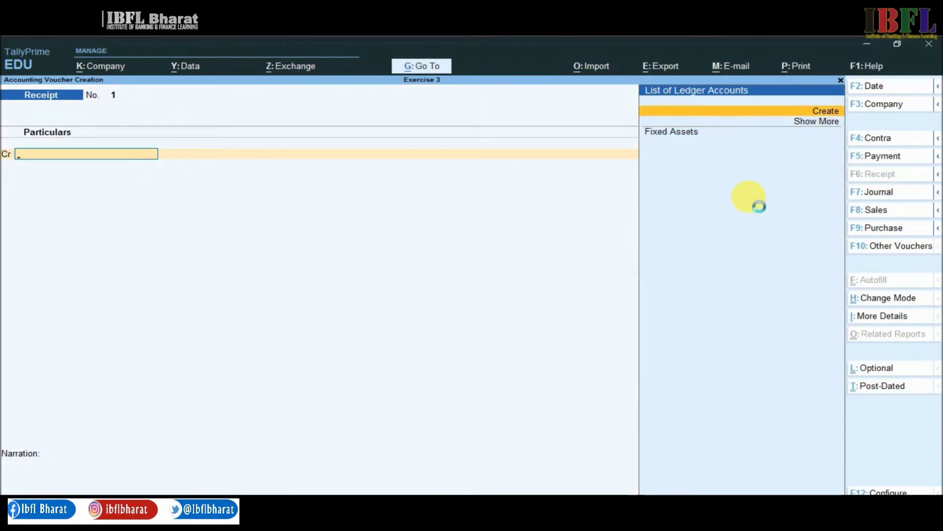
pyautogui.press('Return')
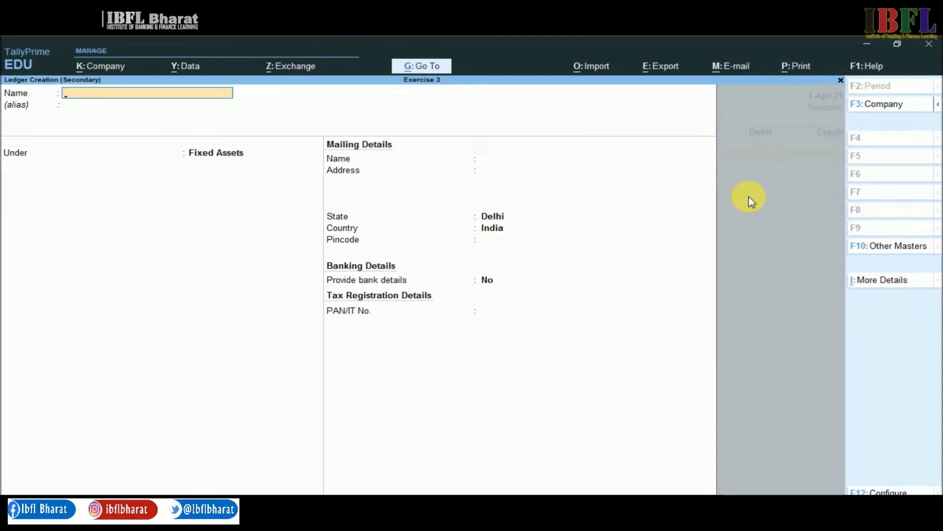
# - Name the new ledger after the first customer, place it under Sundry Debtors with default details, and save it
pyautogui.write('Hari')
pyautogui.press('Return')
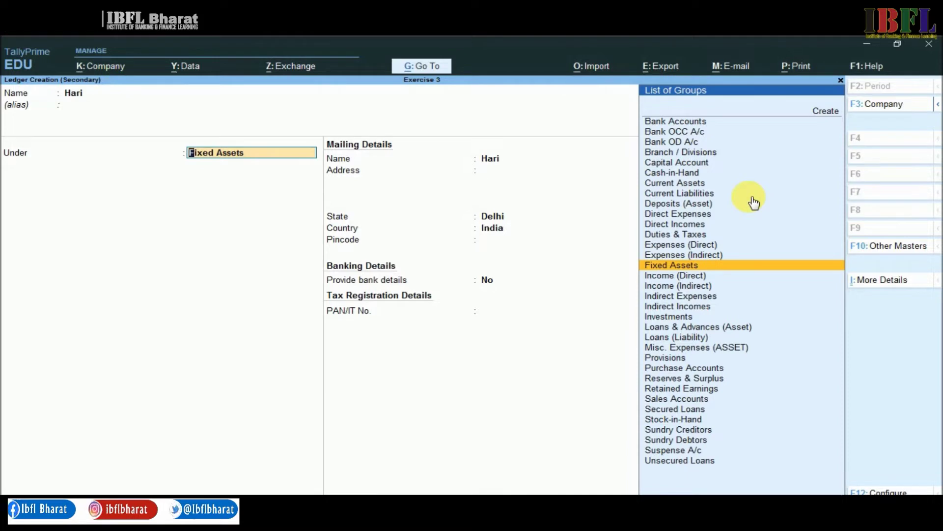
pyautogui.write('Debtors')
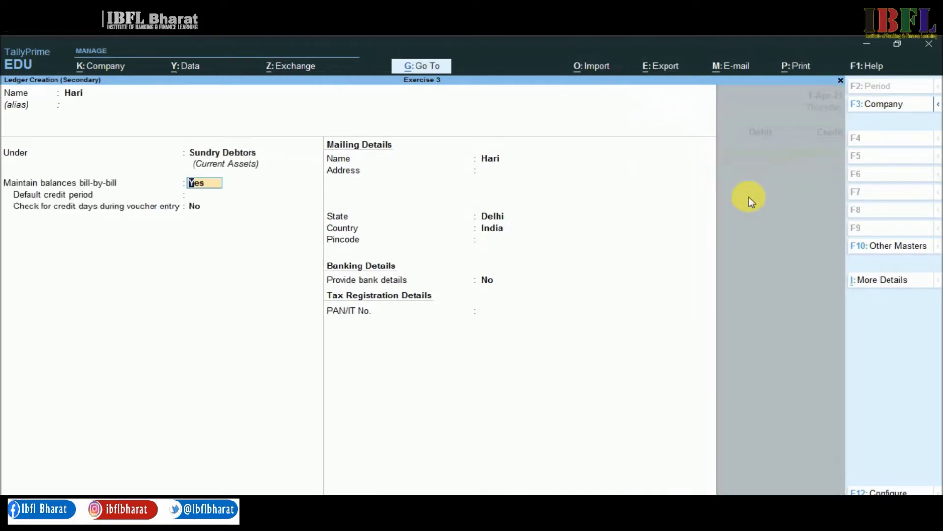
pyautogui.hotkey('ctrl', 'a')
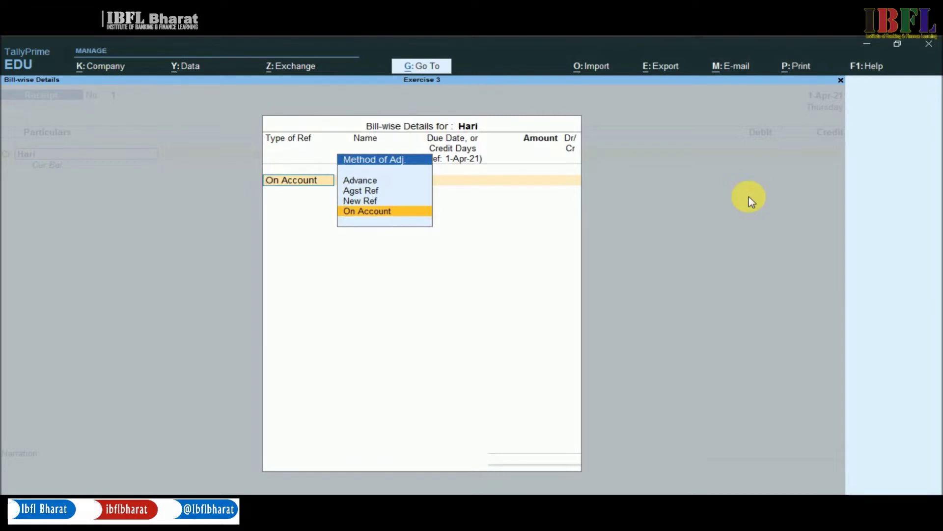
# - Credit the first customer's ledger with 1,300 as an On Account amount
pyautogui.press('Return')
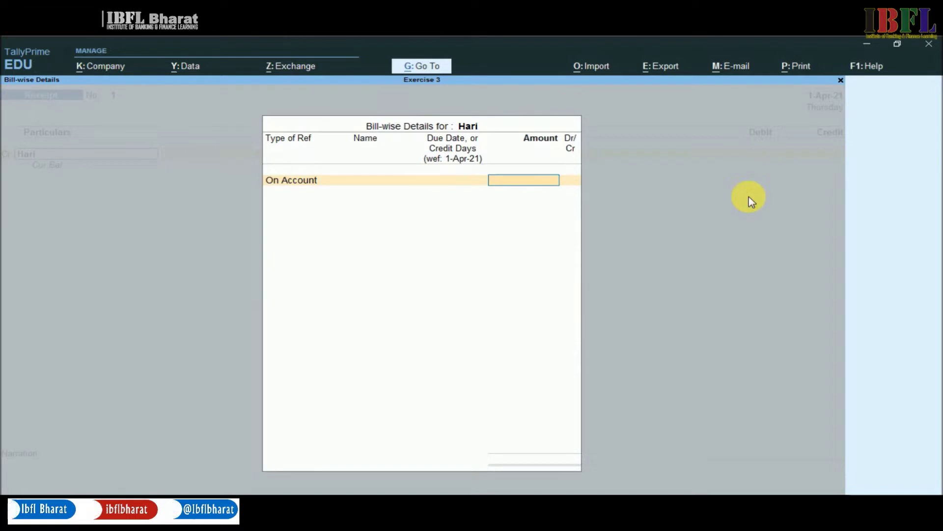
pyautogui.write('1300')
pyautogui.press('Return')
pyautogui.press('Return')
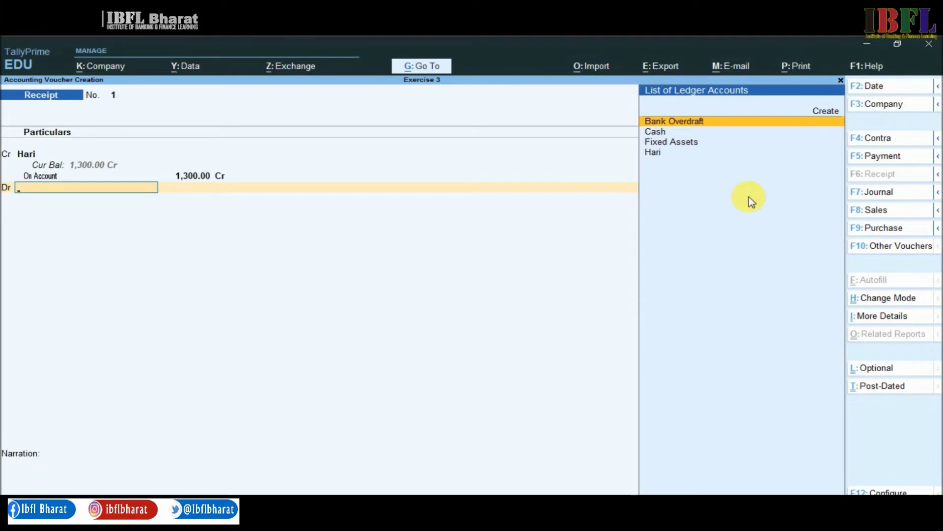
# - Create a ledger named Bank under Bank Accounts for the debit entry, keep its default bank details, and save it
pyautogui.press('ctrl')
pyautogui.hotkey('alt', 'c')
pyautogui.write('Bank')
pyautogui.press('Return')
pyautogui.write('Bank')
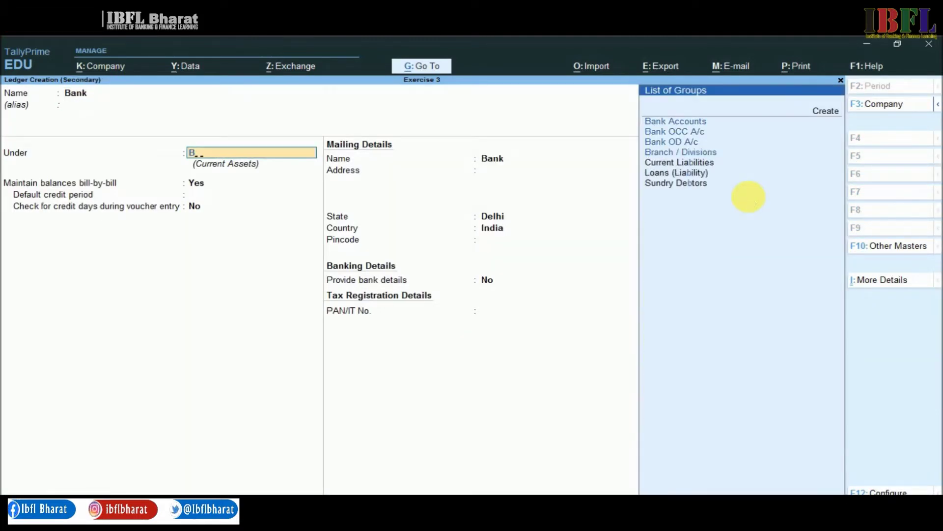
pyautogui.press('Return')
pyautogui.press('Return')
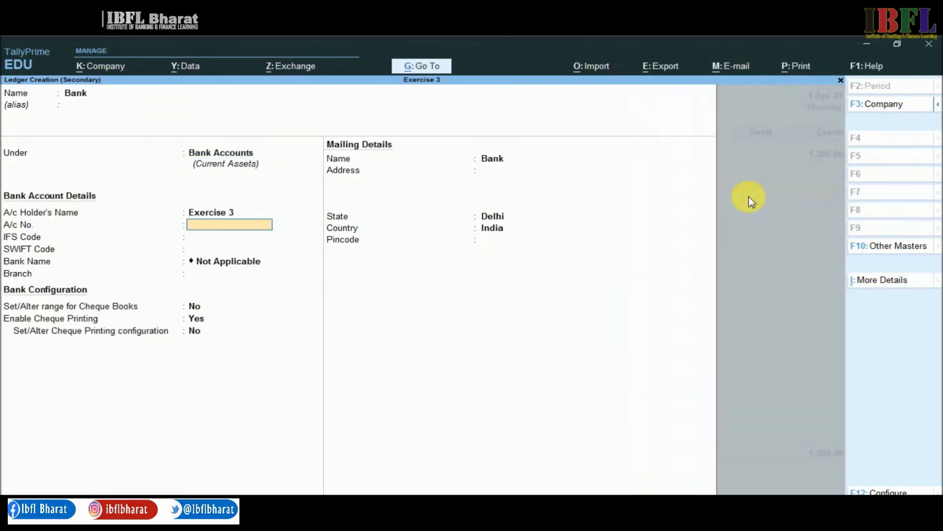
pyautogui.hotkey('ctrl', 'a')
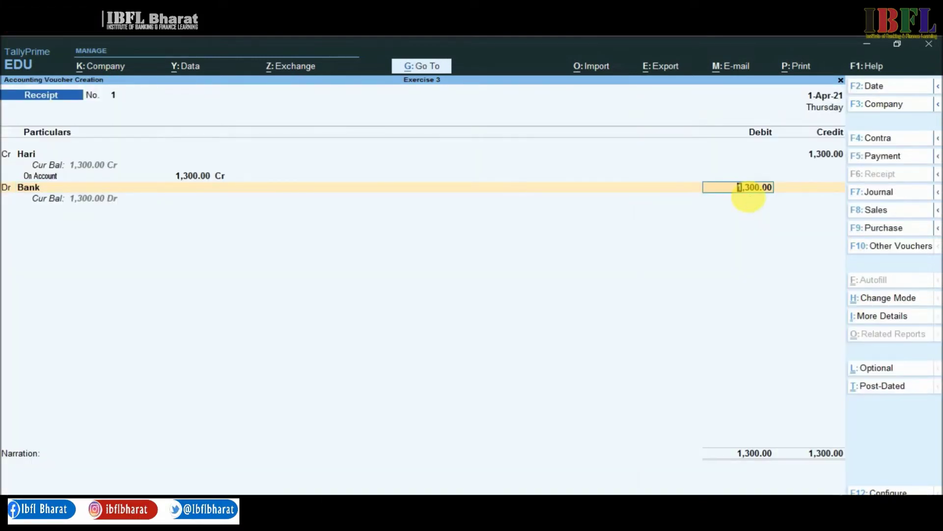
# - Accept the 1,300 debit to Bank with the default allocation details and save the receipt voucher
pyautogui.press('Return')
pyautogui.press('Return')
pyautogui.press('Return')
pyautogui.press('Return')
pyautogui.press('Return')
pyautogui.press('Return')
pyautogui.press('Return')
pyautogui.press('Return')
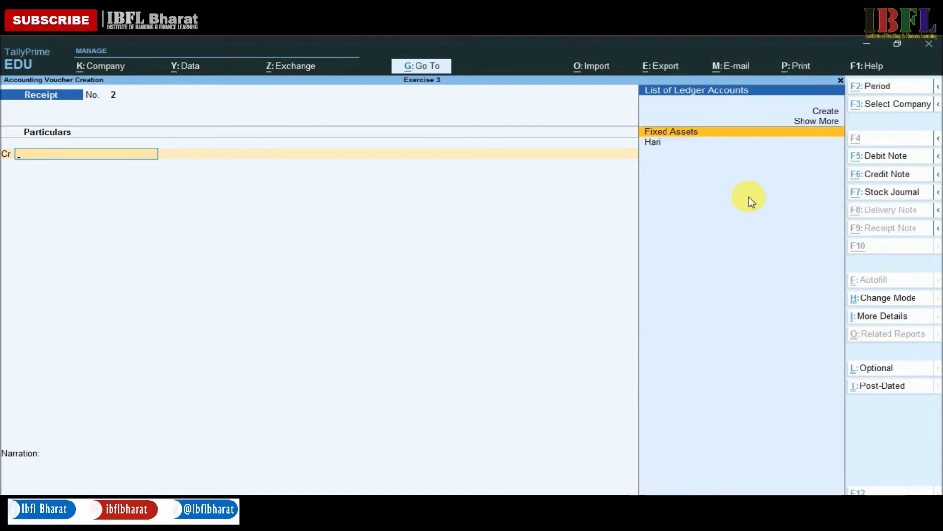
# - From the second receipt voucher, create a ledger named after the second customer and place it under Sundry Debtors
pyautogui.hotkey('alt', 'c')
pyautogui.write('Vinod')
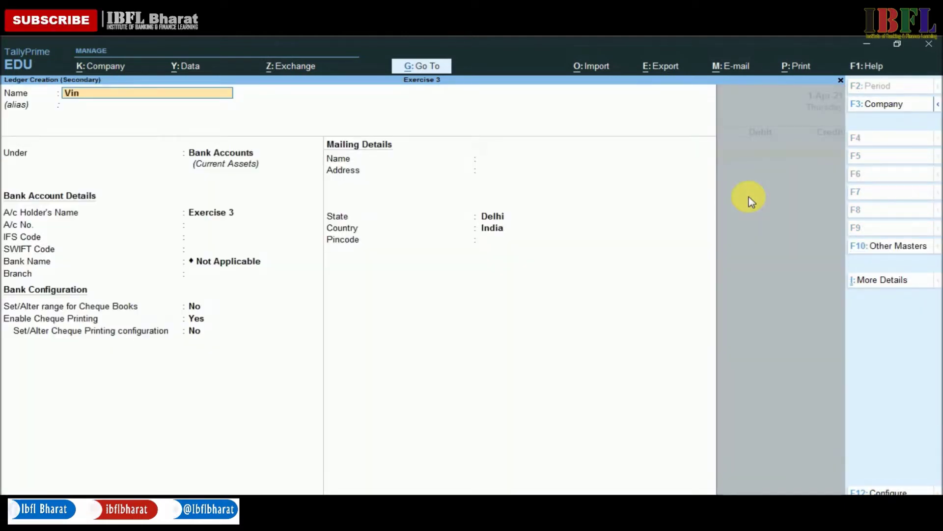
pyautogui.press('Return')
pyautogui.press('Return')
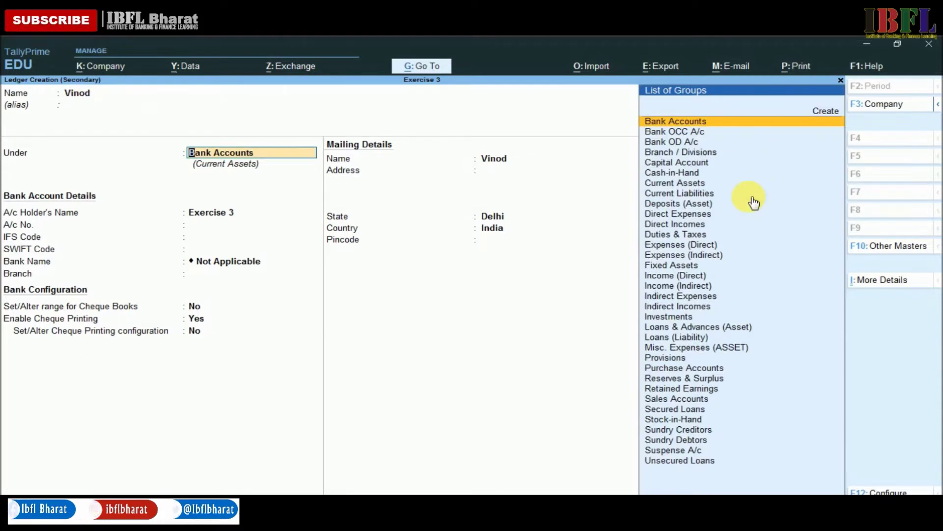
pyautogui.write('Deb')
pyautogui.press('Return')
# - Keep bill-by-bill balances and the default mailing, bank and tax details for the new customer ledger, and save it
pyautogui.press('Return')
pyautogui.press('Return')
pyautogui.press('Return')
pyautogui.press('Return')
pyautogui.press('Return')
pyautogui.press('Return')
pyautogui.press('Return')
pyautogui.press('Return')
pyautogui.press('Return')
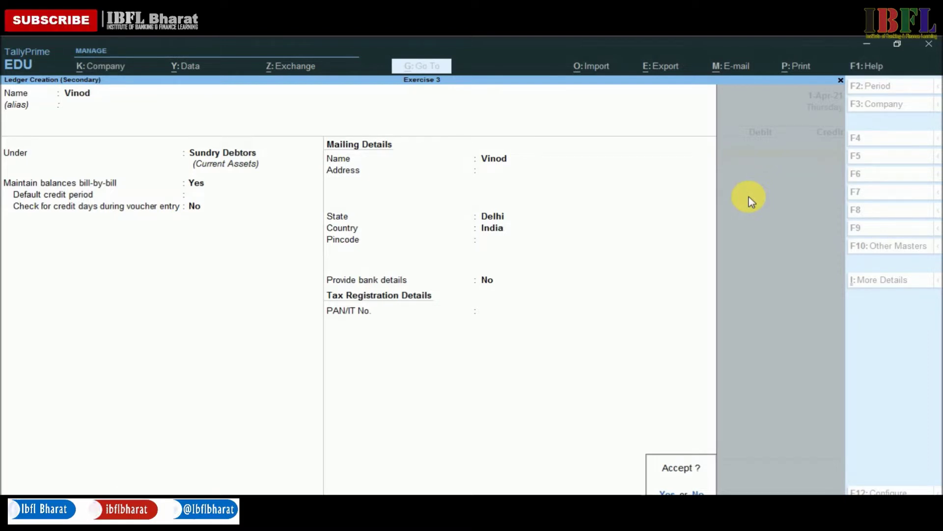
pyautogui.press('Return')
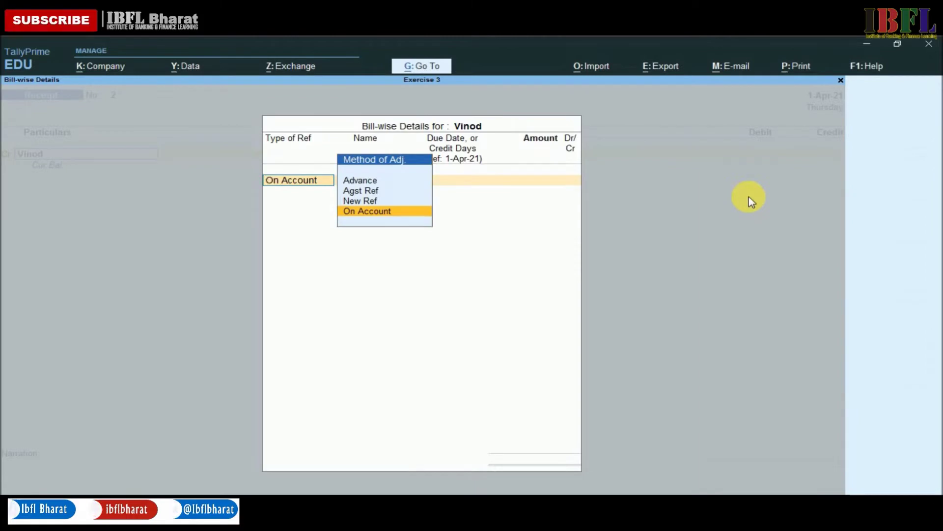
pyautogui.press('Up')
pyautogui.press('Up')
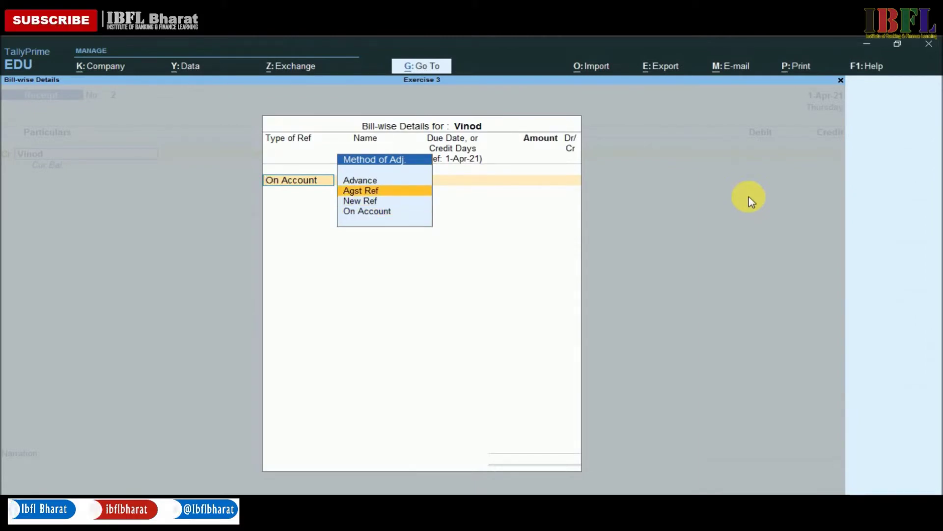
pyautogui.press('Down')
pyautogui.press('Down')
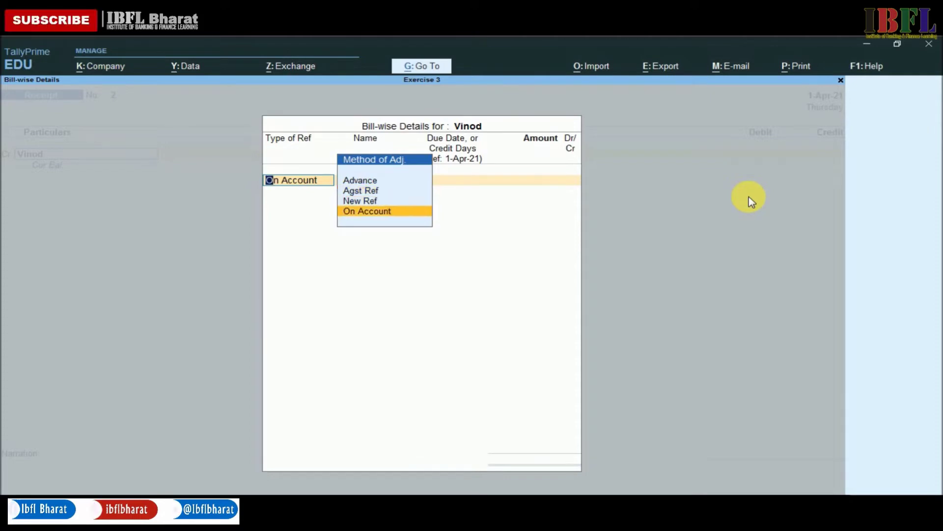
# - Leave the bill-wise details and abandon the unfinished second receipt voucher
pyautogui.press('Escape')
pyautogui.press('y')
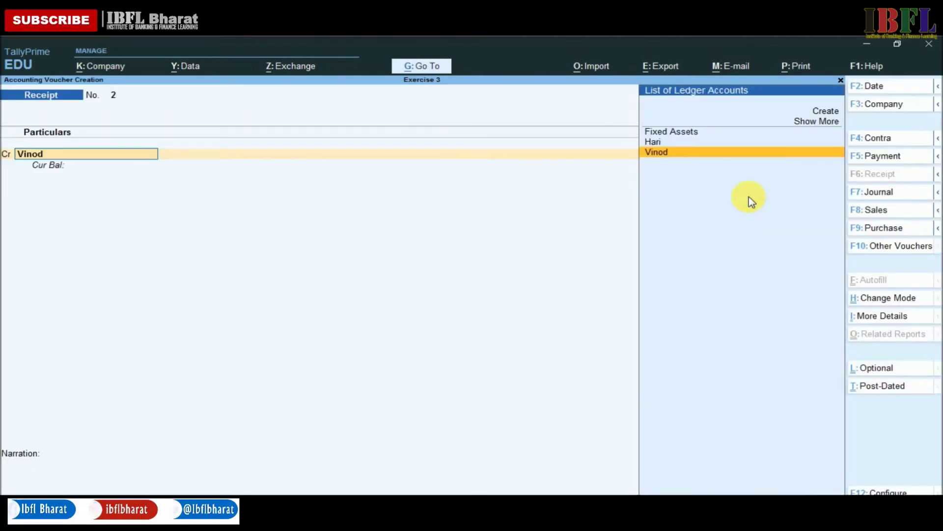
pyautogui.press('Escape')
pyautogui.press('Escape')
# - Open the second customer's ledger for alteration
pyautogui.press('Up')
pyautogui.press('Up')
pyautogui.press('Up')
pyautogui.press('Down')
pyautogui.press('Return')
pyautogui.press('Down')
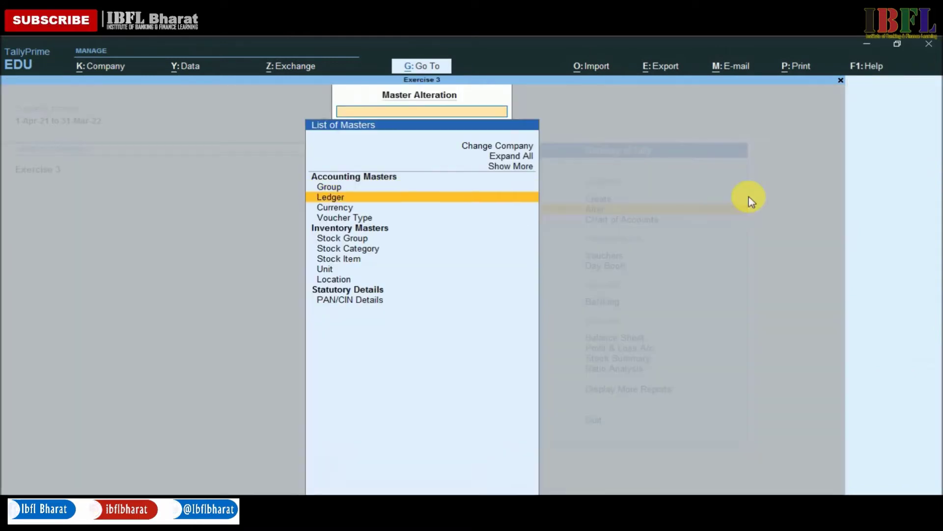
pyautogui.press('Return')
pyautogui.press('Down')
pyautogui.press('Down')
pyautogui.press('Down')
pyautogui.press('Down')
pyautogui.press('Down')
pyautogui.press('Down')
pyautogui.press('Return')
# - Keep the ledger's existing details and give the second customer an opening balance of 3,500 Dr
pyautogui.press('Return')
pyautogui.press('Return')
pyautogui.press('Return')
pyautogui.press('Return')
pyautogui.press('Return')
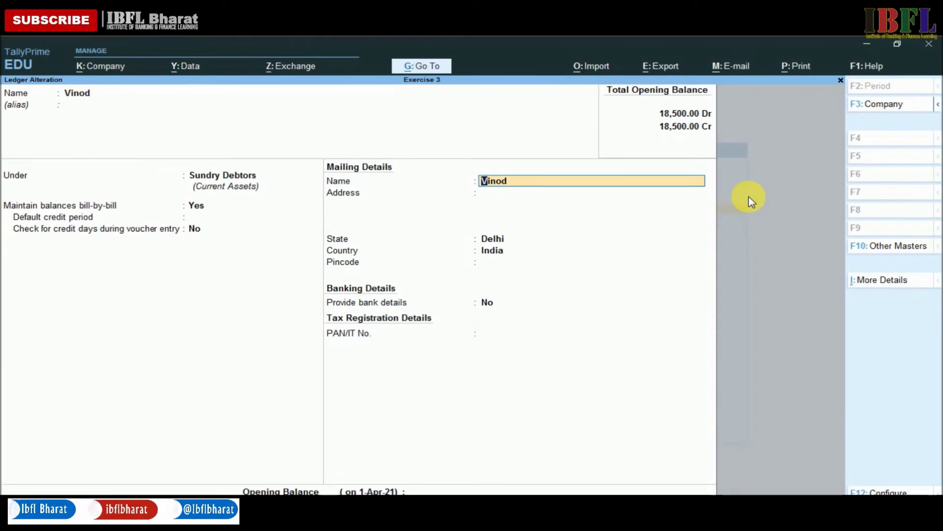
pyautogui.press('Return')
pyautogui.press('Return')
pyautogui.press('Return')
pyautogui.press('Return')
pyautogui.press('Return')
pyautogui.press('Return')
pyautogui.press('Return')
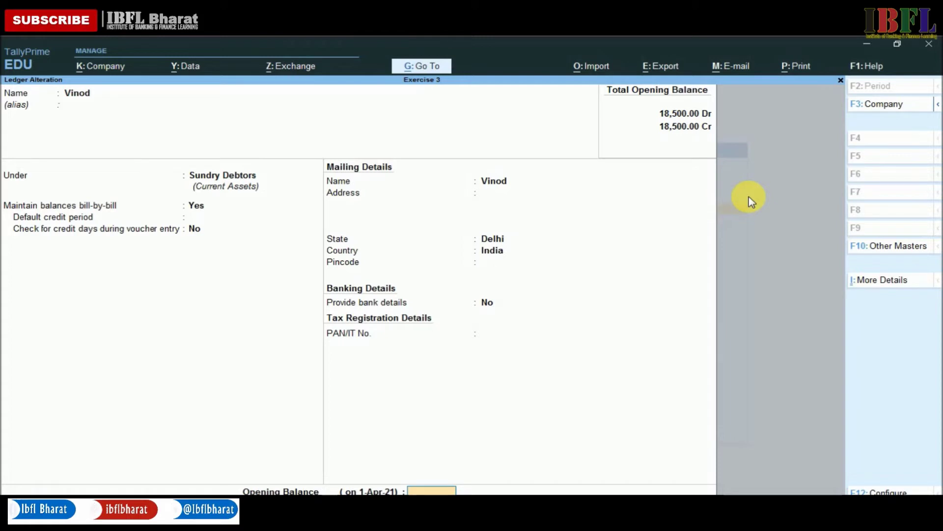
pyautogui.write('3,5')
pyautogui.write('00')
pyautogui.press('Return')
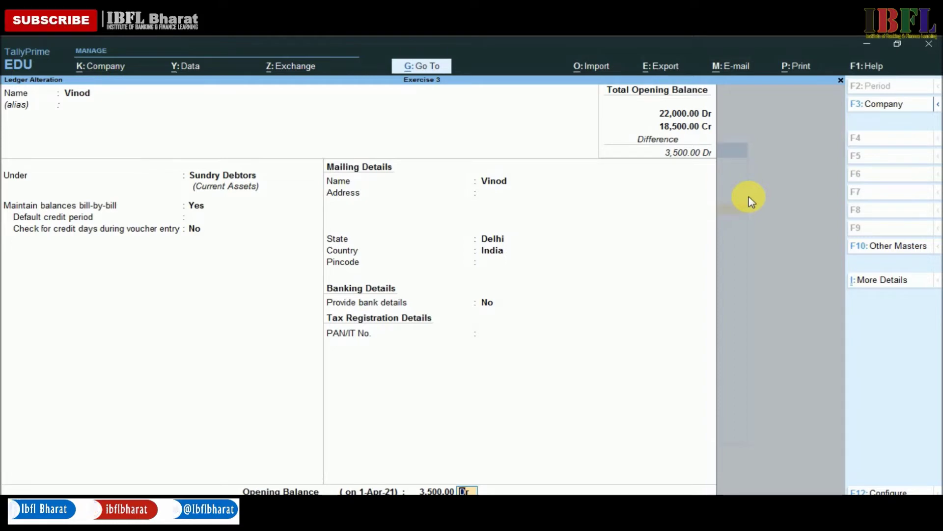
pyautogui.press('Return')
# - Break up the opening balance as bill V-001 dated 31/3/2021 for 3,500 Dr, and save the altered ledger
pyautogui.press('Return')
pyautogui.write('V-001')
pyautogui.press('Return')
pyautogui.press('Return')
pyautogui.press('Return')
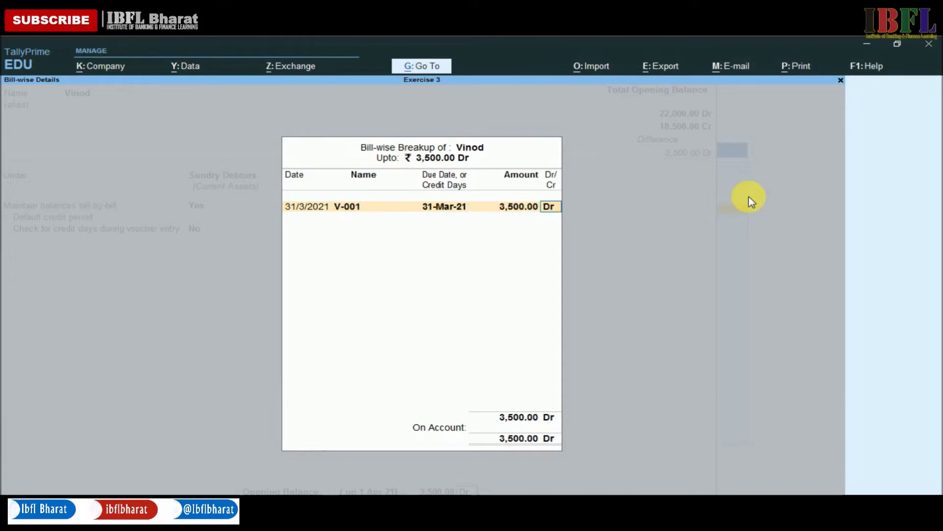
pyautogui.press('Return')
pyautogui.press('Return')
pyautogui.press('Return')
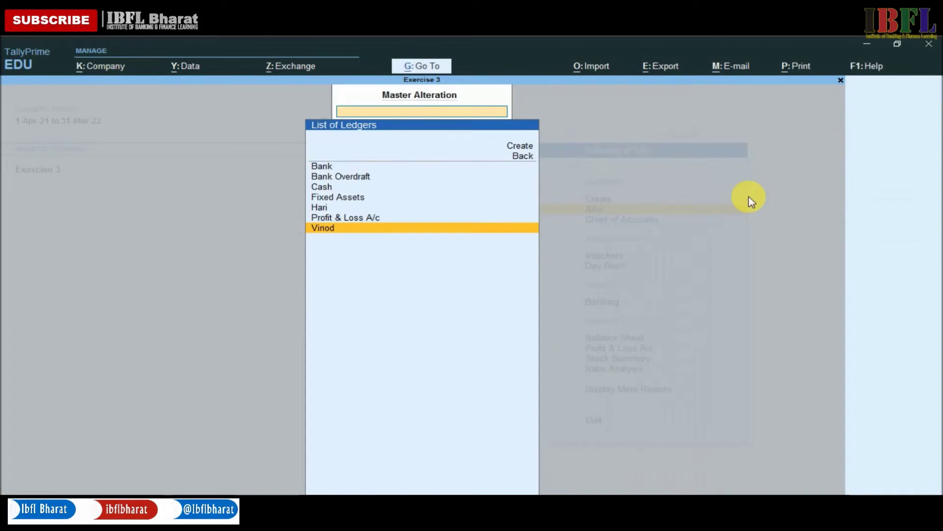
# - Leave ledger alteration, reopen the Receipt voucher entry, and choose the second customer's ledger as the credit account
pyautogui.press('Escape')
pyautogui.press('Escape')
pyautogui.press('n')
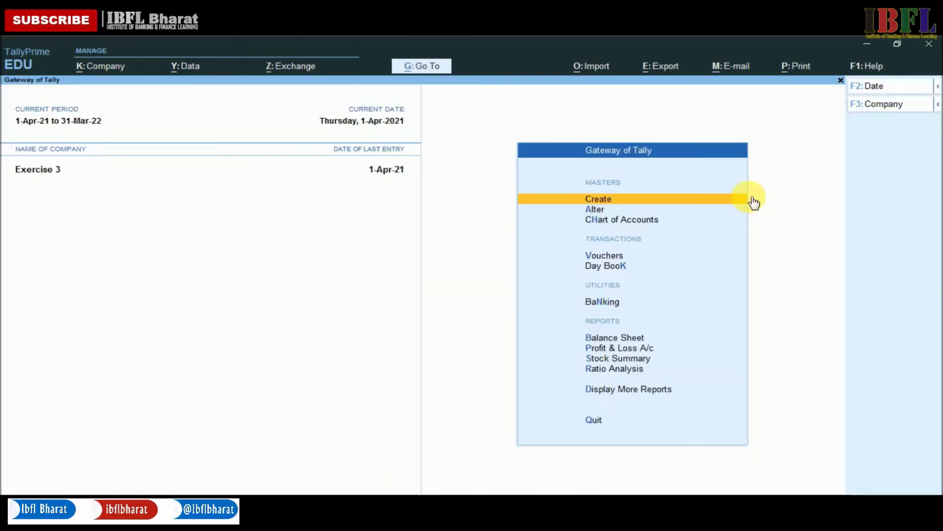
pyautogui.press('Down')
pyautogui.press('Down')
pyautogui.press('Down')
pyautogui.press('Return')
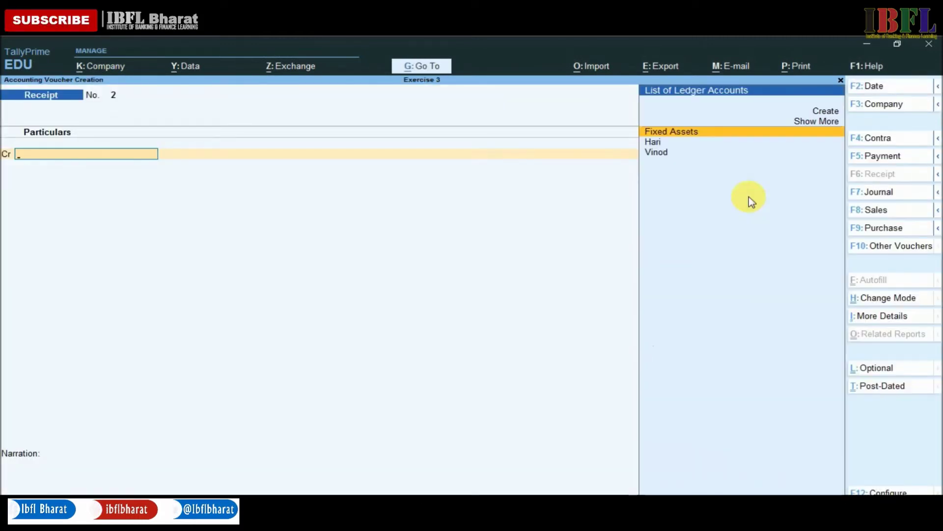
pyautogui.press('Down')
pyautogui.press('Down')
pyautogui.press('Return')
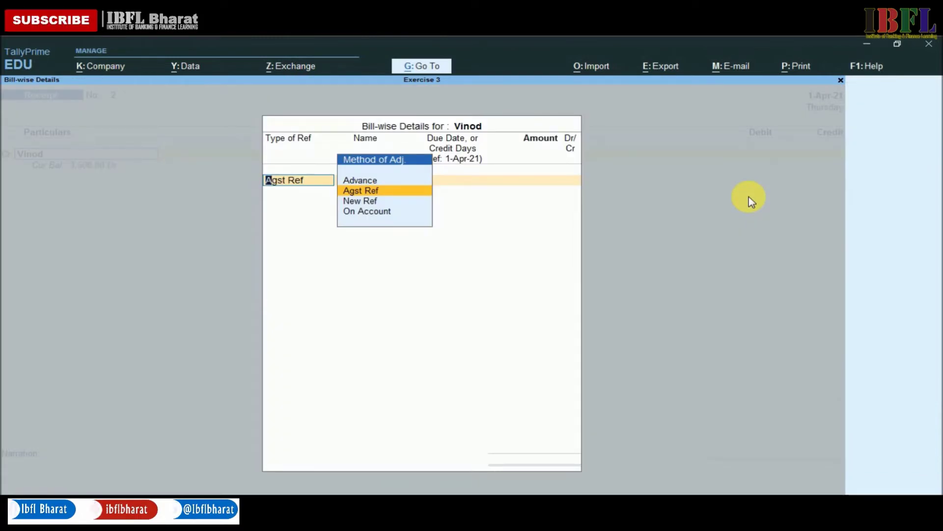
# - Allocate the customer's credit of 3,500 as Agst Ref to the pending bill V-001
pyautogui.press('Return')
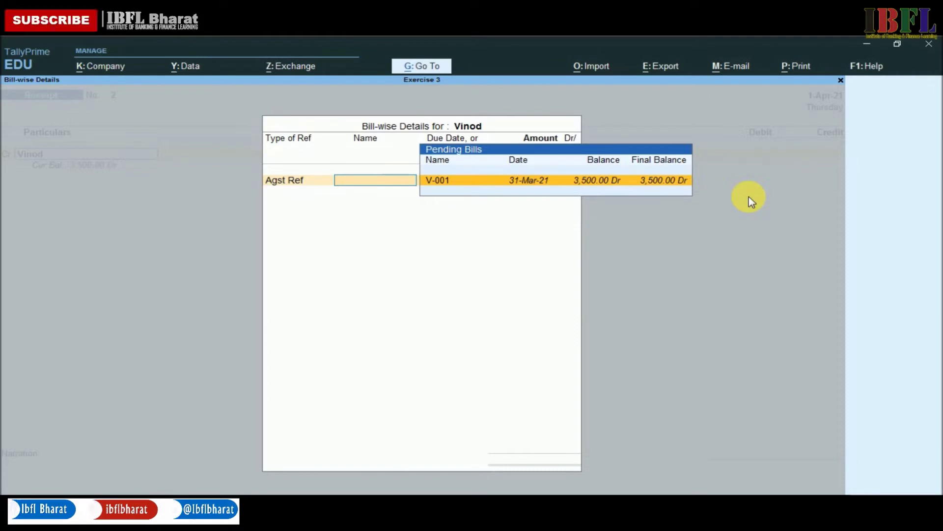
pyautogui.press('Return')
pyautogui.press('Return')
pyautogui.press('Return')
pyautogui.press('Return')
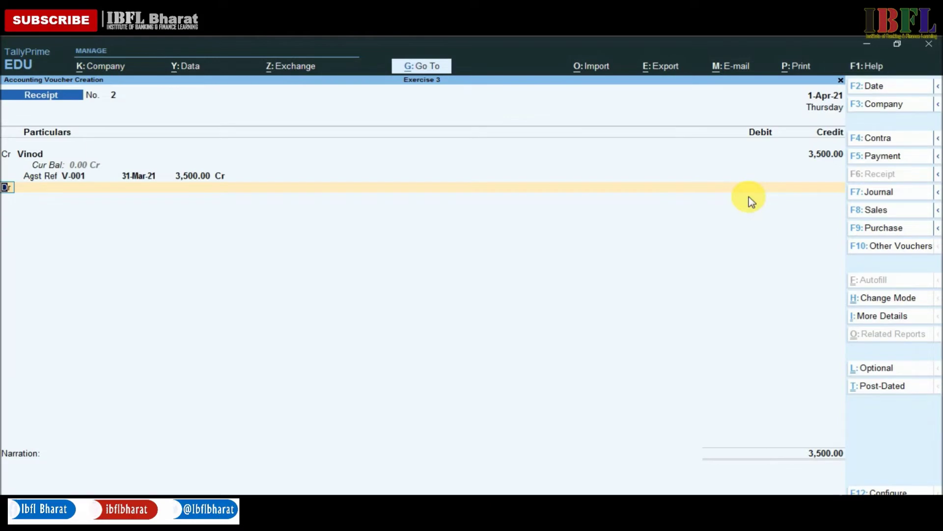
# - Debit Bank with 3,300 in the receipt voucher and accept its Cheque/DD allocation with the instrument number and bank name blank
pyautogui.press('Return')
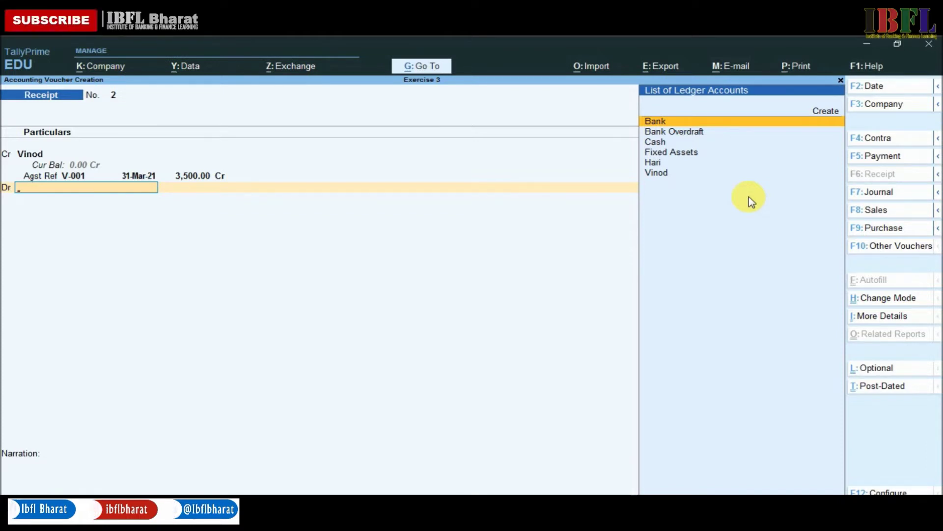
pyautogui.press('Return')
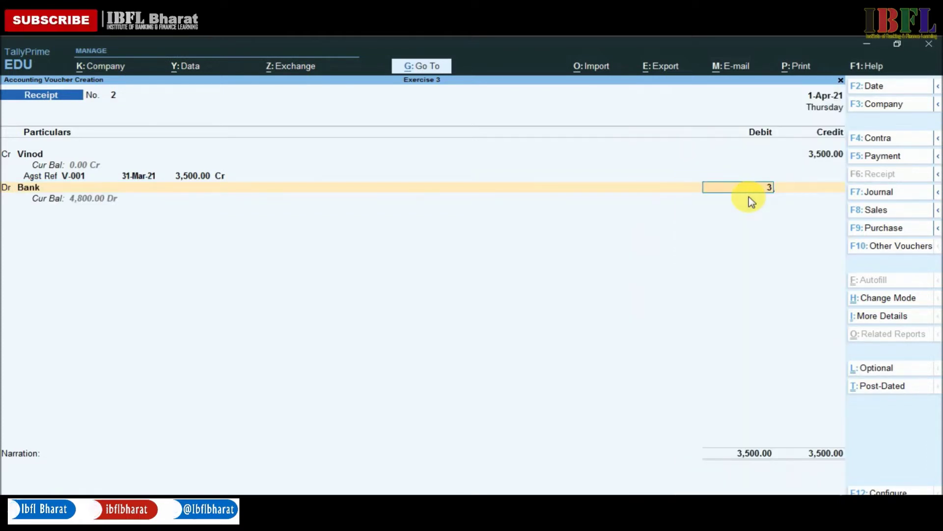
pyautogui.press('Return')
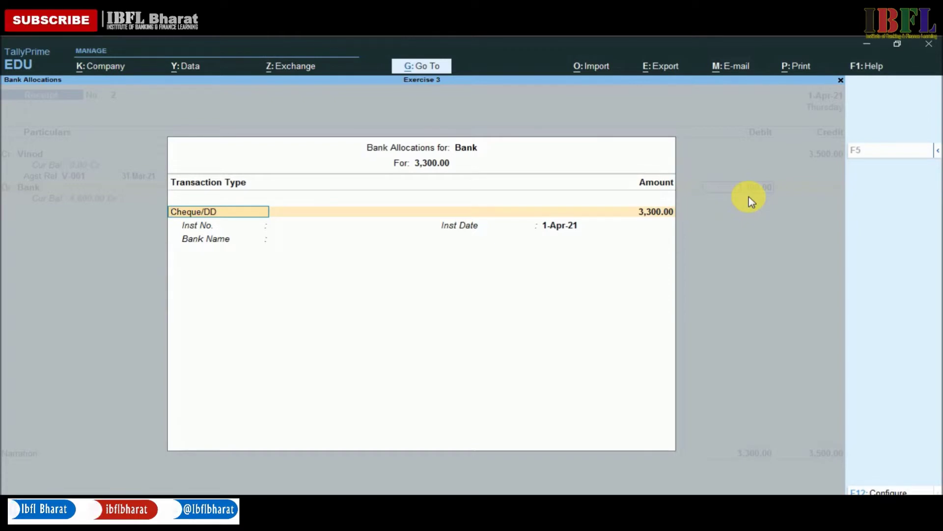
pyautogui.press('Return')
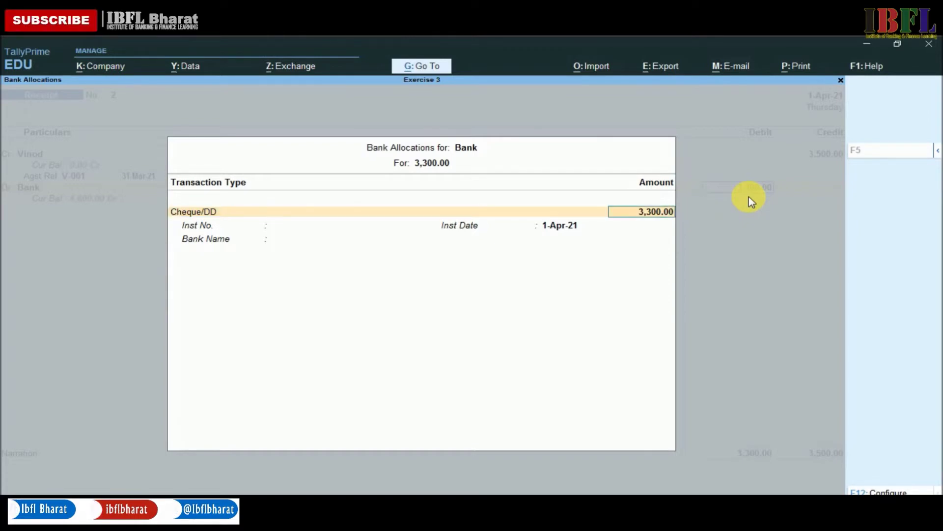
pyautogui.press('Return')
pyautogui.press('Return')
pyautogui.press('Return')
pyautogui.press('Return')
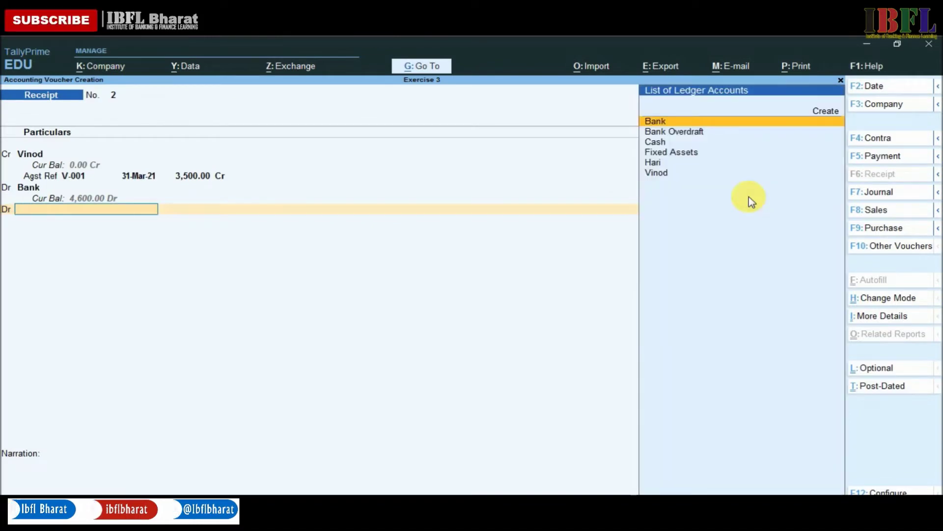
# - Create the ledger Discount Allowed under Indirect Expenses from within the receipt voucher, with ledger type Not Applicable
pyautogui.hotkey('alt', 'c')
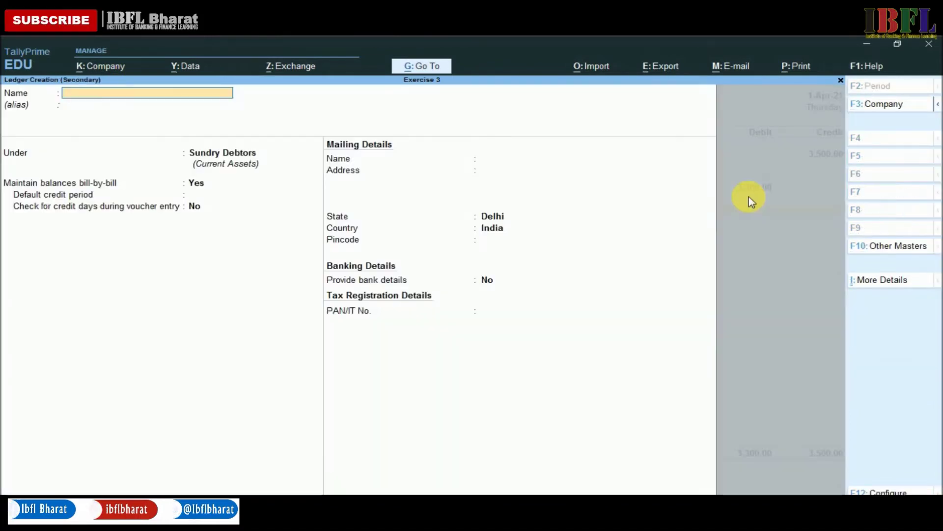
pyautogui.write('Discoun')
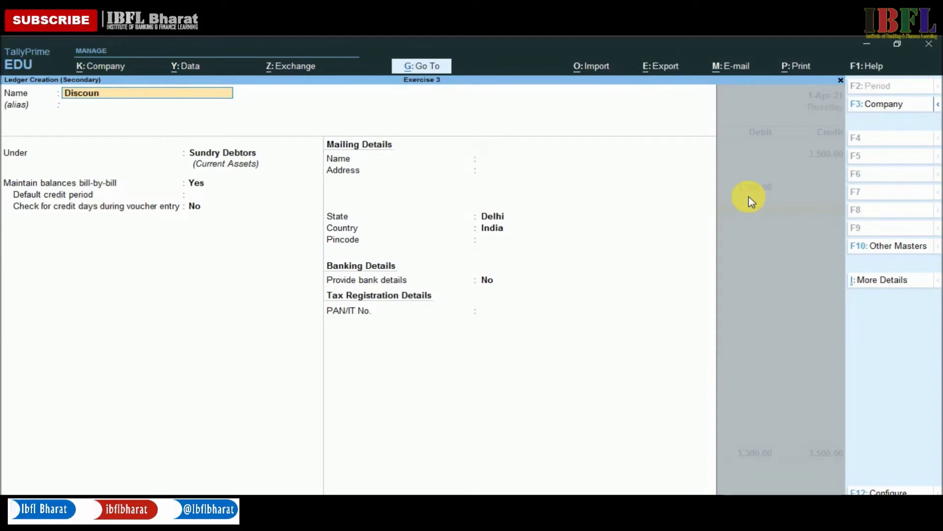
pyautogui.write('t Allowed')
pyautogui.press('Return')
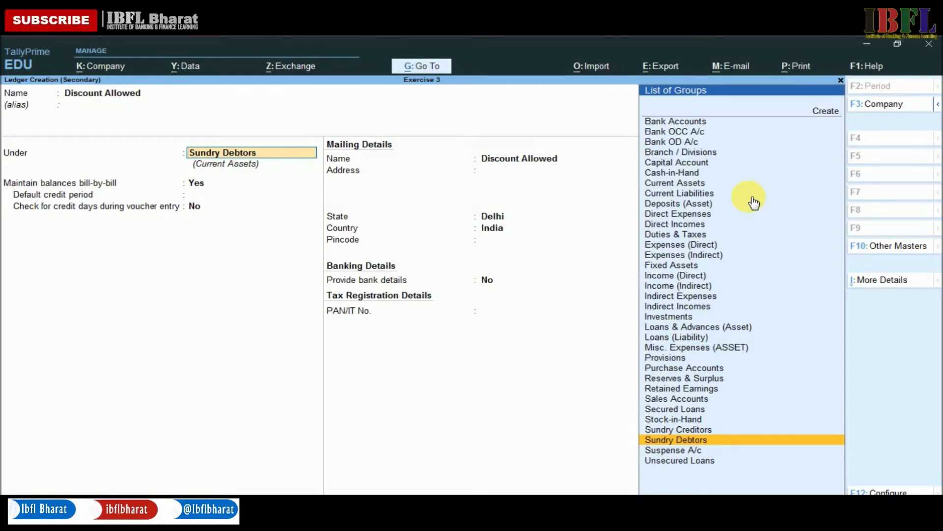
pyautogui.write('Indirect Expenses')
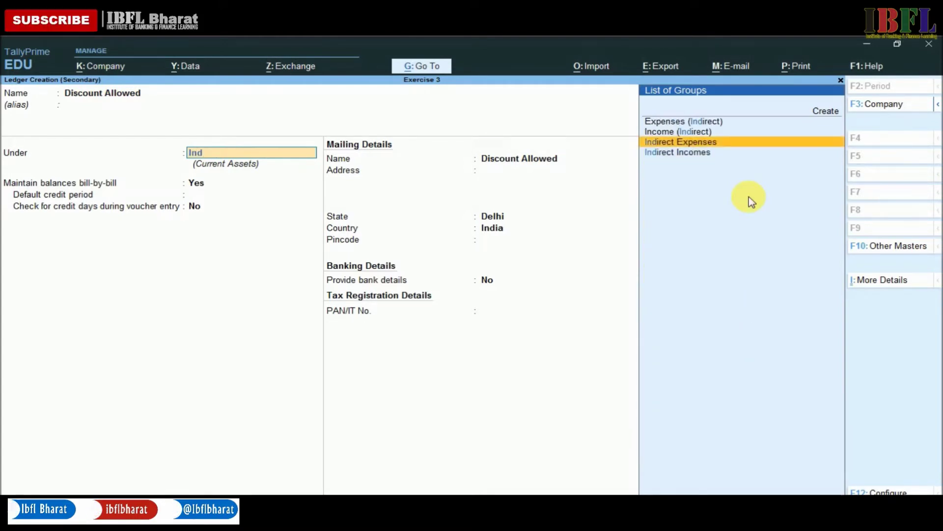
pyautogui.press('Return')
pyautogui.press('Return')
pyautogui.press('Return')
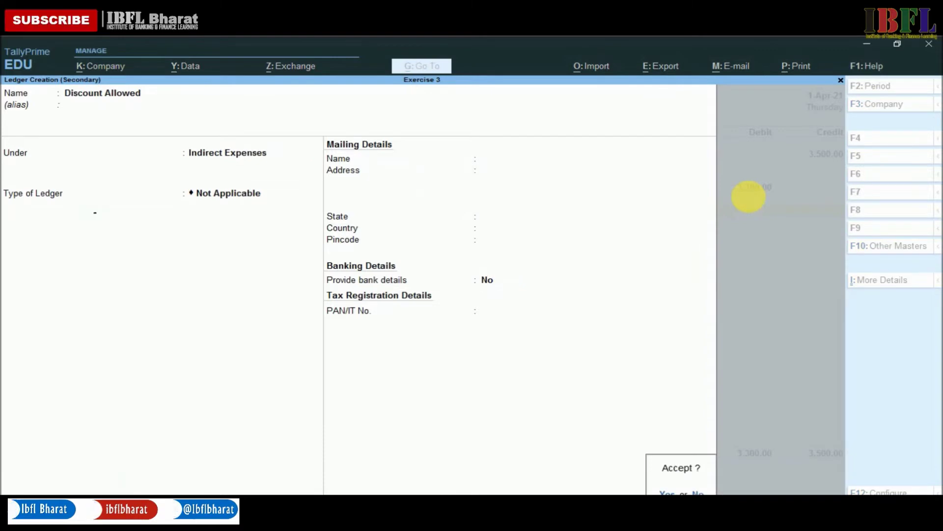
pyautogui.press('Return')
# - Debit Discount Allowed with 200 and save the receipt voucher without a narration
pyautogui.press('Return')
pyautogui.press('Return')
pyautogui.press('Return')
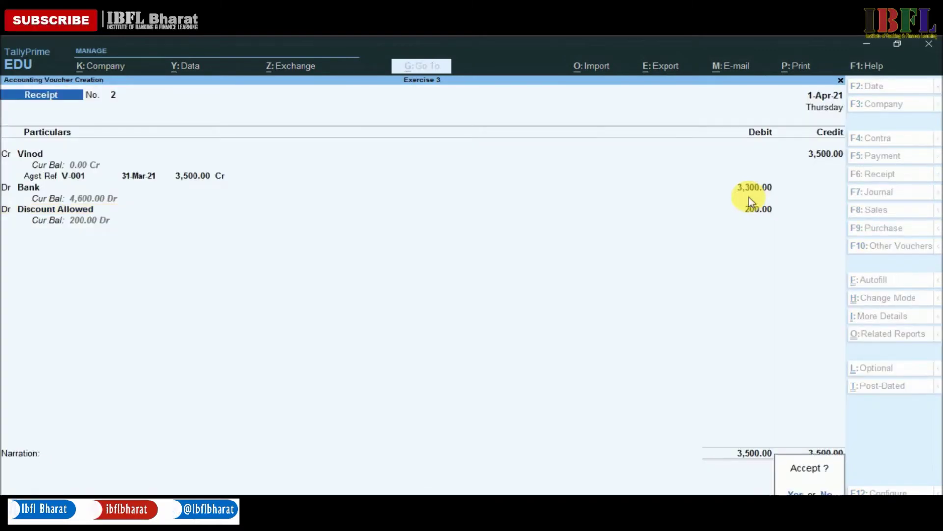
pyautogui.press('Return')
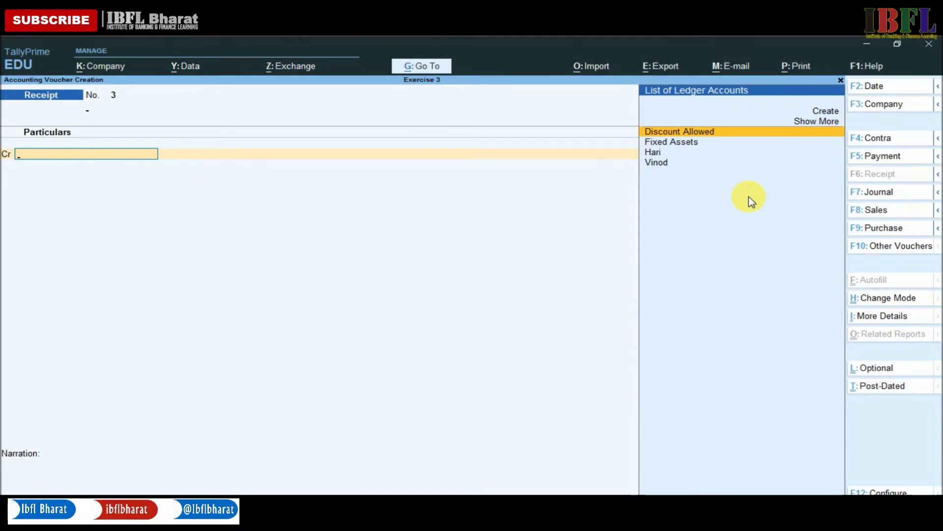
# - Start a Purchase voucher in As Voucher mode, leaving the supplier invoice number and date blank
pyautogui.press('F9')
pyautogui.press('ctrl')
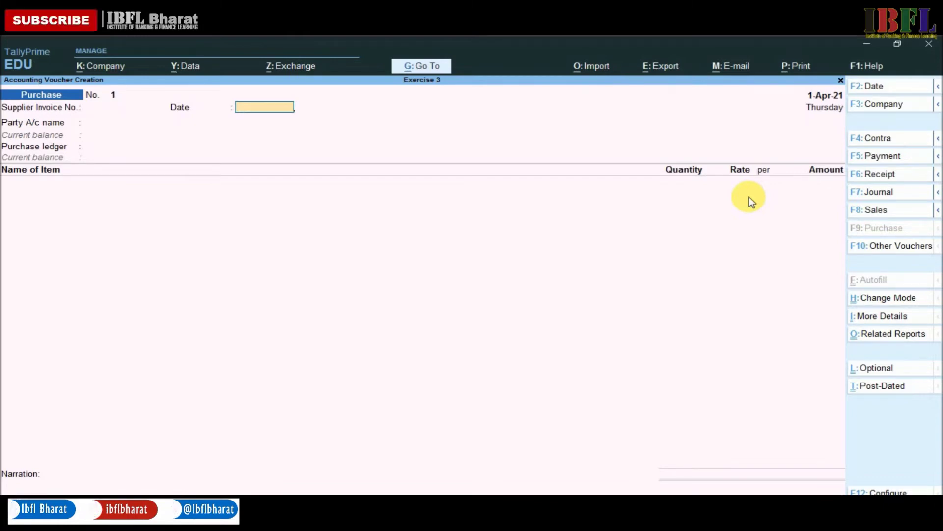
pyautogui.hotkey('ctrl', 'h')
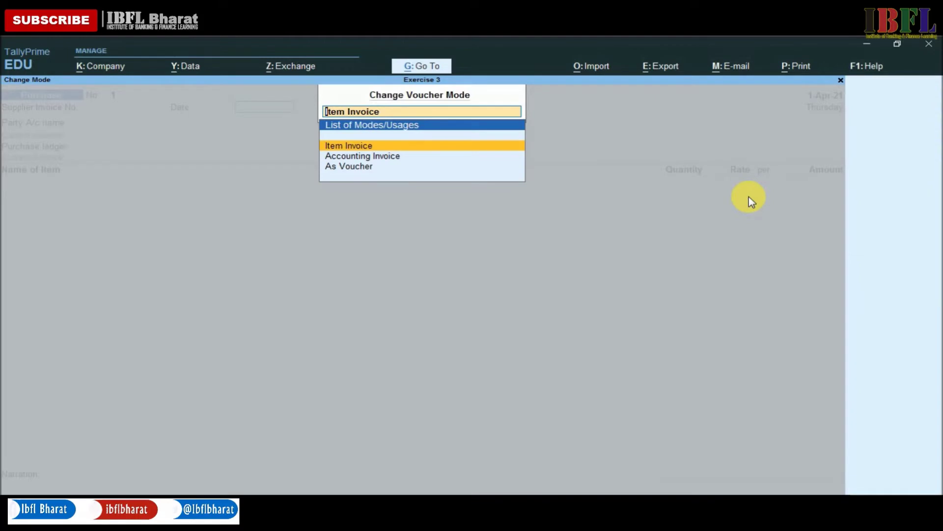
pyautogui.press('Down')
pyautogui.press('Return')
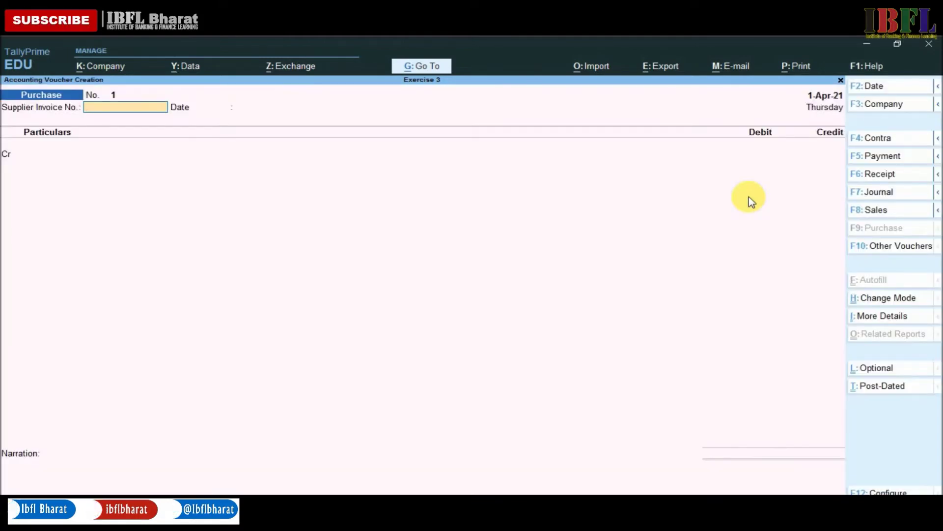
pyautogui.press('Return')
pyautogui.press('Return')
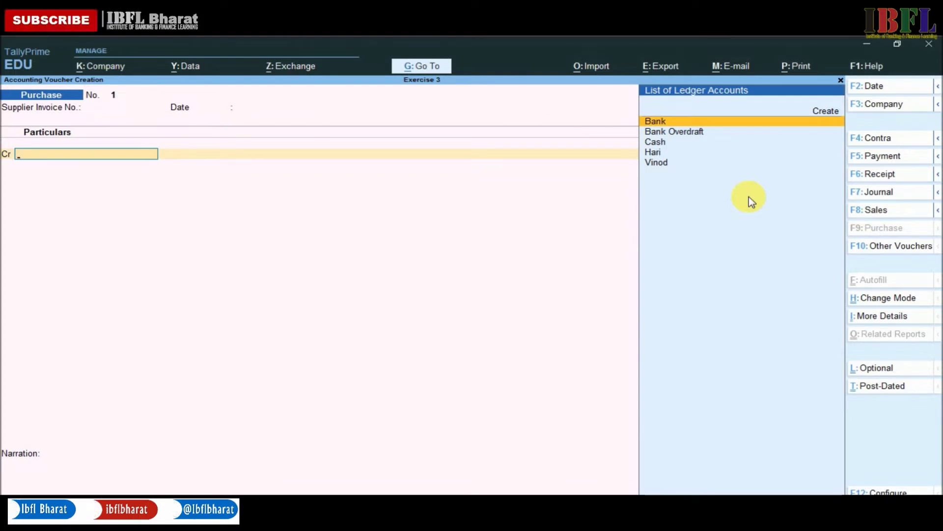
# - Choose Bank as the credit account of the purchase voucher, accepting blank receipt details and the default party details
pyautogui.press('Return')
pyautogui.press('Return')
pyautogui.press('Return')
pyautogui.press('Return')
pyautogui.press('Return')
pyautogui.press('Return')
pyautogui.press('Return')
pyautogui.press('Return')
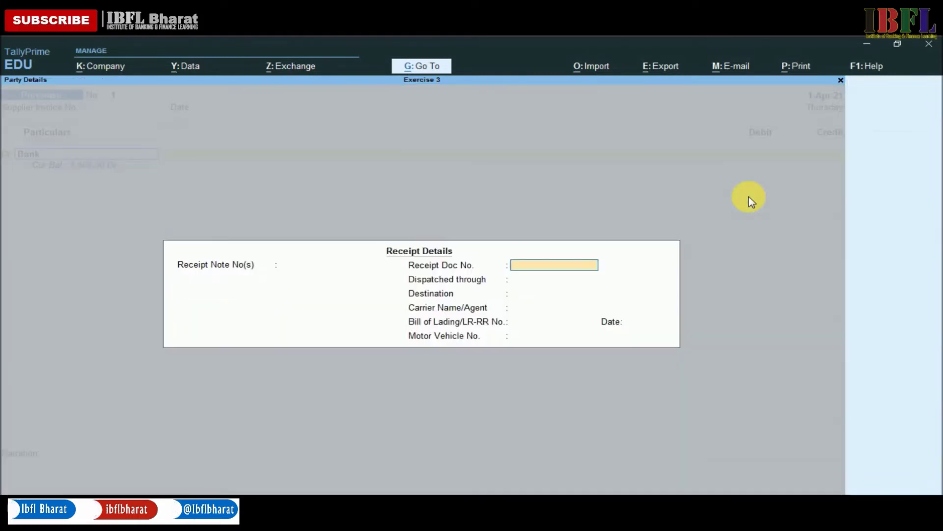
pyautogui.press('Return')
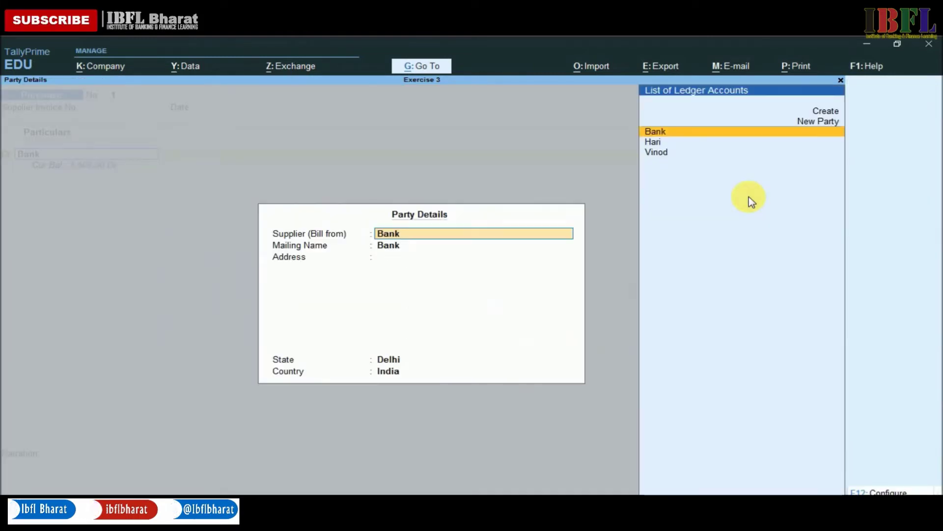
pyautogui.hotkey('ctrl', 'a')
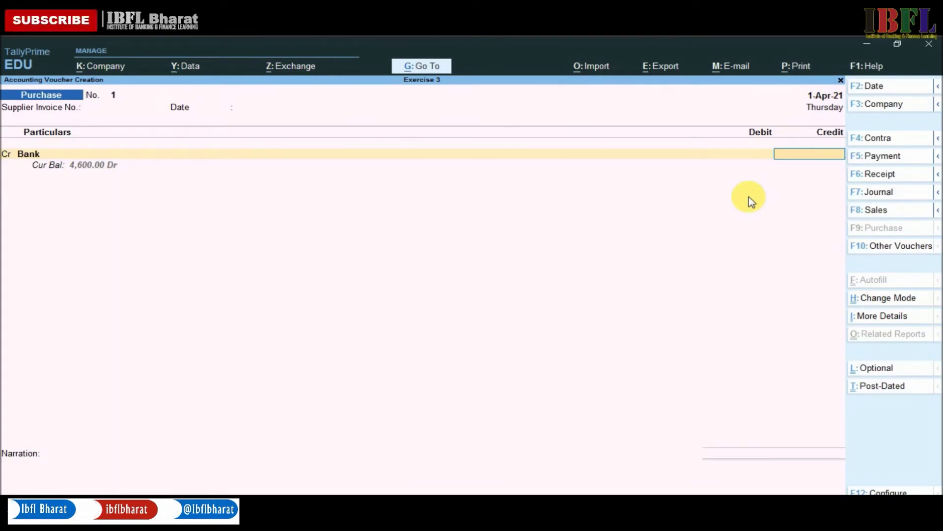
# - Credit Bank with 20,000 and accept the Cheque allocation without an instrument number
pyautogui.write('20000')
pyautogui.press('Return')
pyautogui.press('Return')
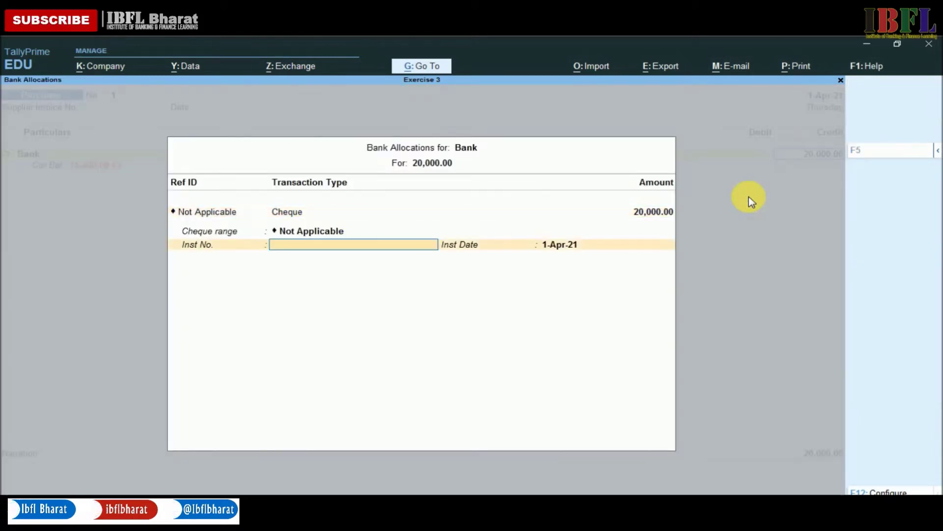
pyautogui.press('Return')
pyautogui.press('Return')
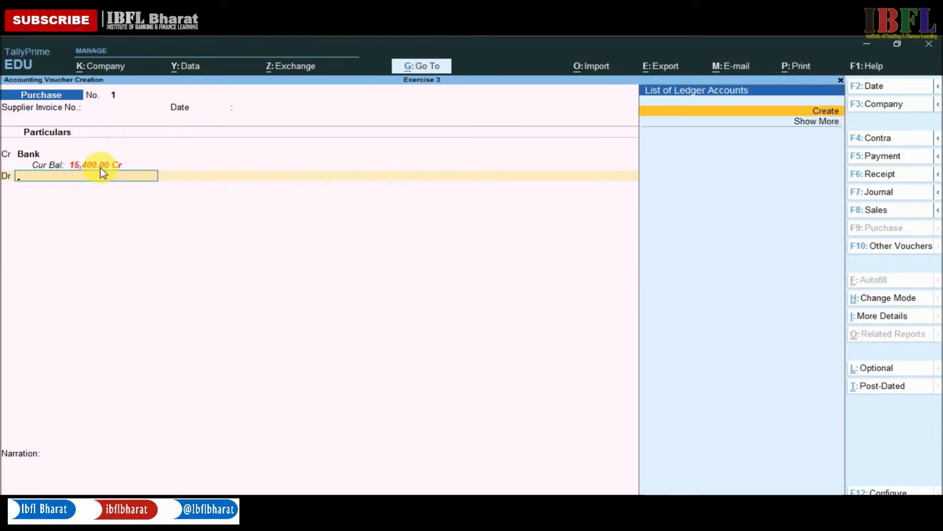
# - Create the ledger Purchases under Purchase Accounts from within the purchase voucher
pyautogui.hotkey('alt', 'c')
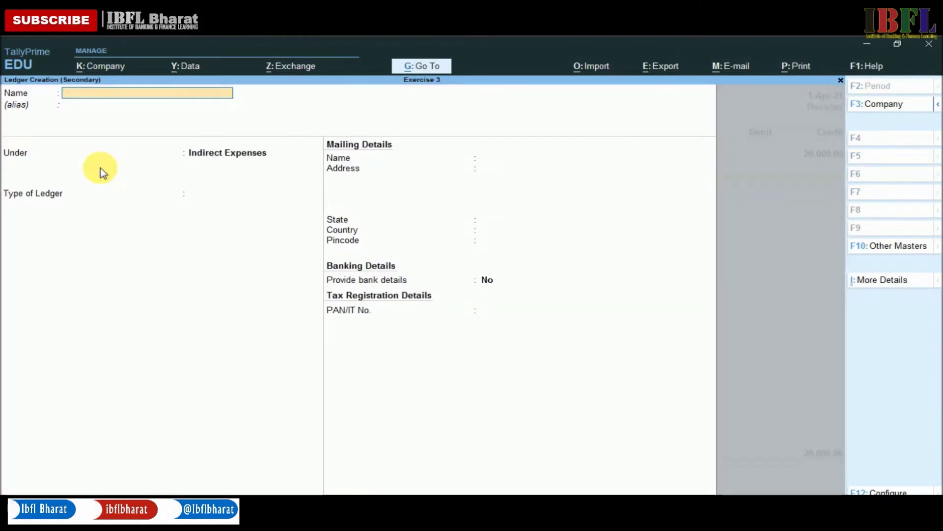
pyautogui.write('Purchases')
pyautogui.press('Return')
pyautogui.write('Pur')
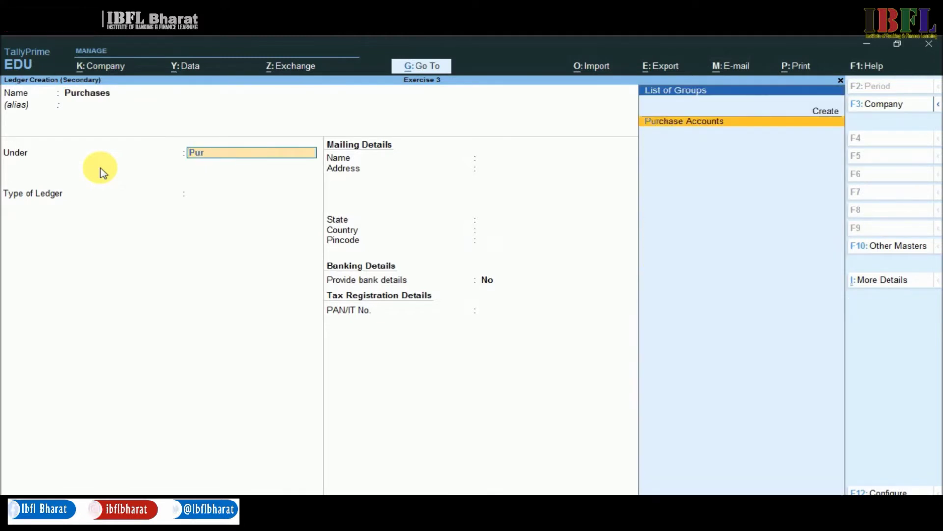
pyautogui.press('Return')
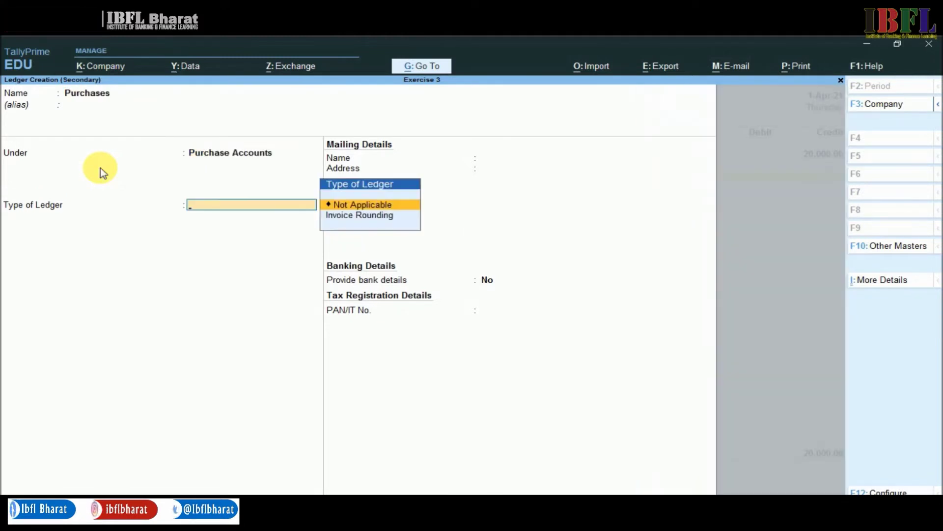
pyautogui.hotkey('ctrl', 'a')
pyautogui.press('Escape')
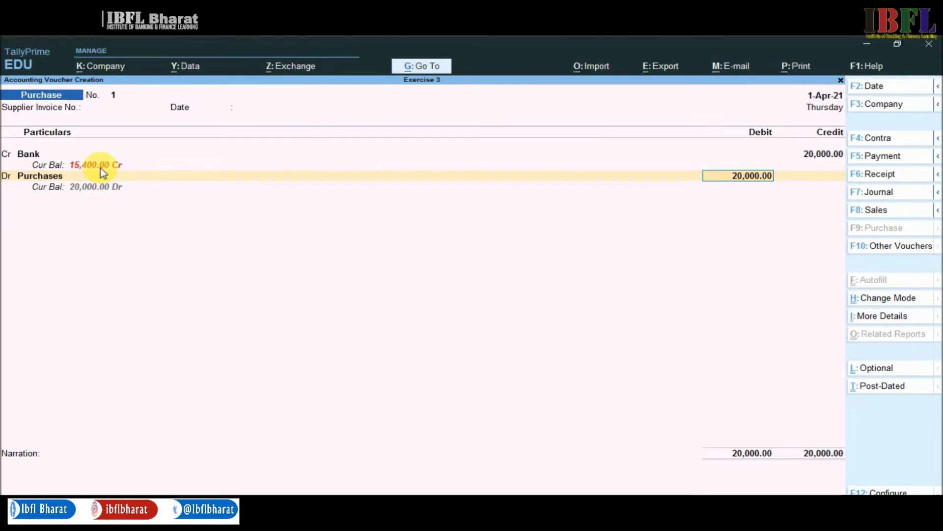
# - Debit Purchases with 20,000 and save the purchase voucher without a narration
pyautogui.press('Return')
pyautogui.press('BackSpace')
pyautogui.press('Return')
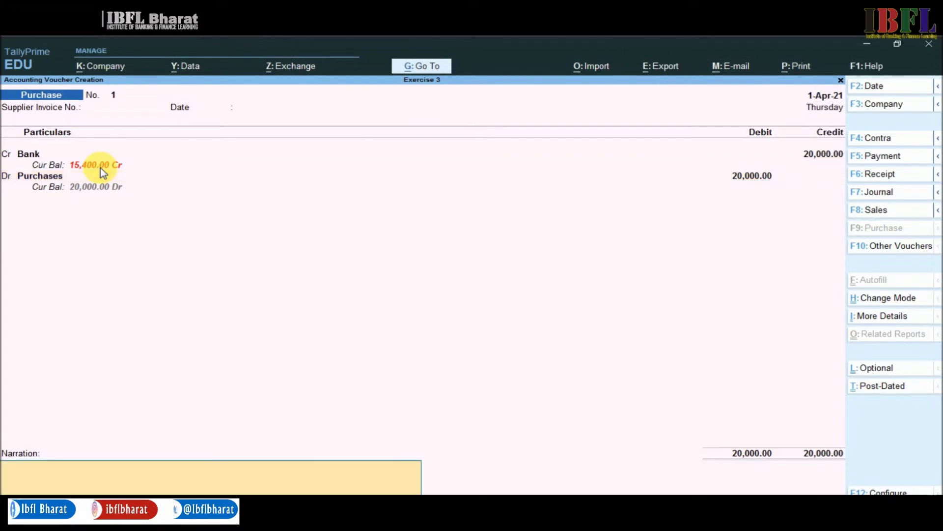
pyautogui.press('Return')
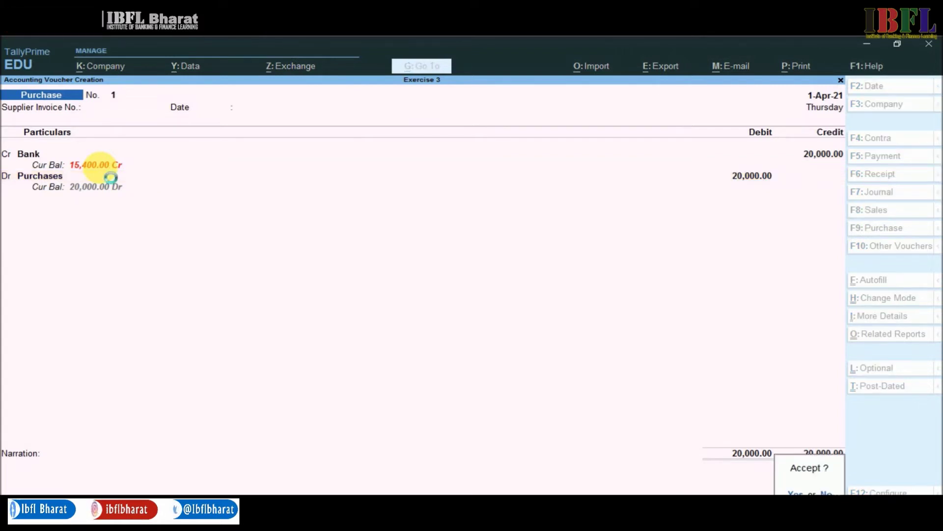
pyautogui.press('Return')
# - Start a Payment voucher and create the ledger Freight Inward under Indirect Expenses for its debit account
pyautogui.press('F5')
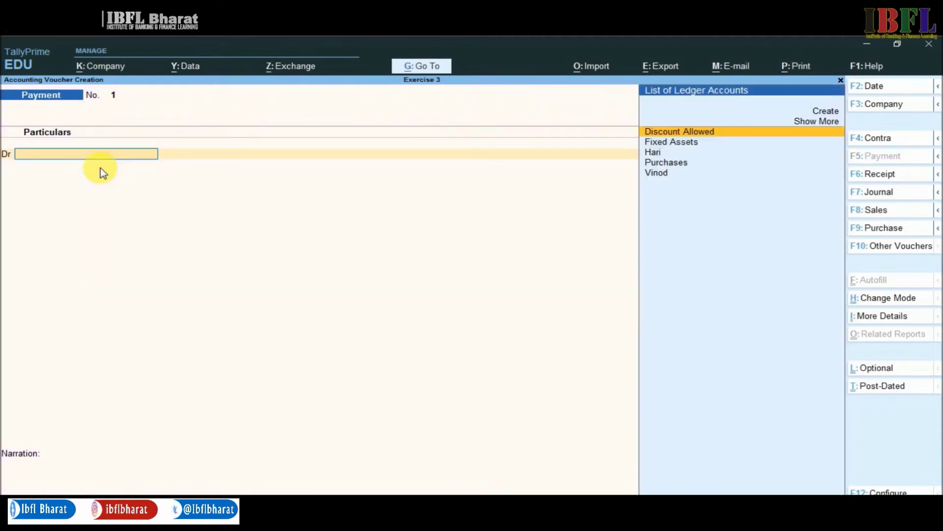
pyautogui.hotkey('alt', 'c')
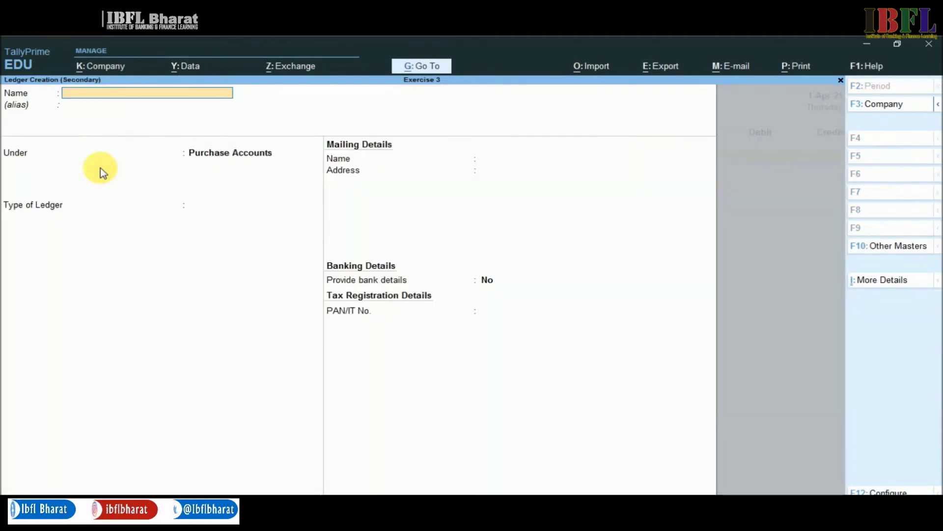
pyautogui.write('Freight Inward')
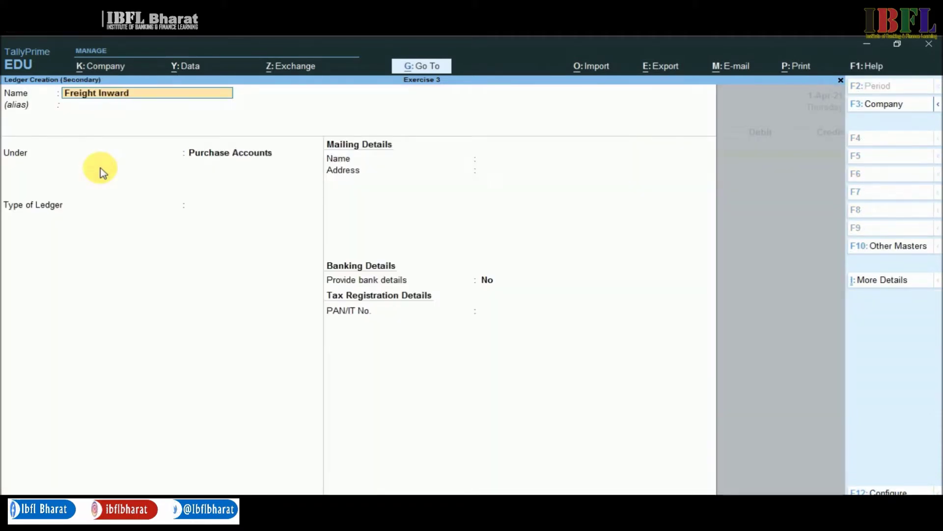
pyautogui.press('Return')
pyautogui.press('Return')
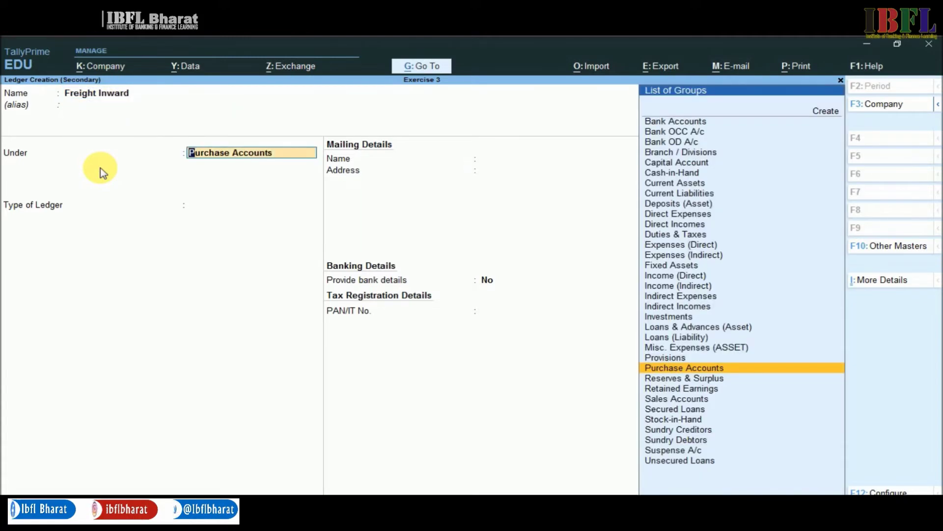
pyautogui.write('Ind')
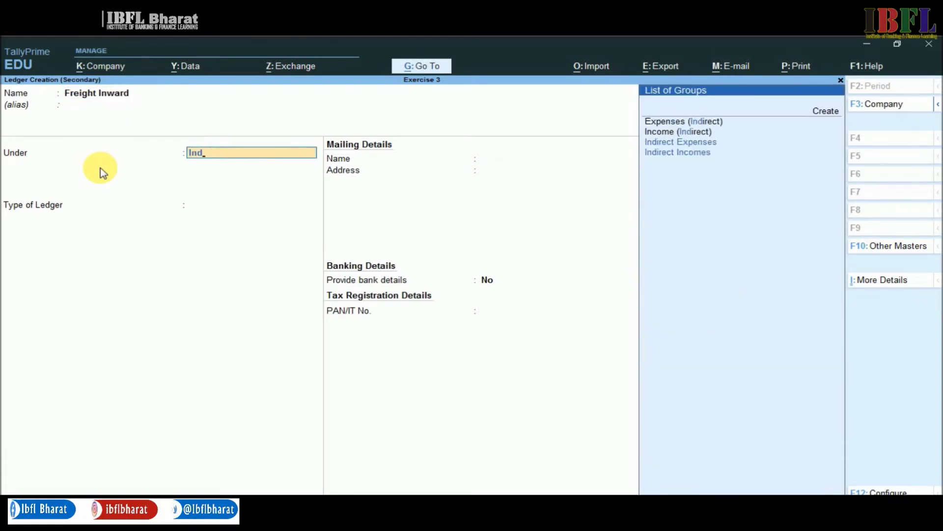
pyautogui.press('Down')
pyautogui.press('Return')
pyautogui.press('Return')
pyautogui.press('Return')
pyautogui.press('Return')
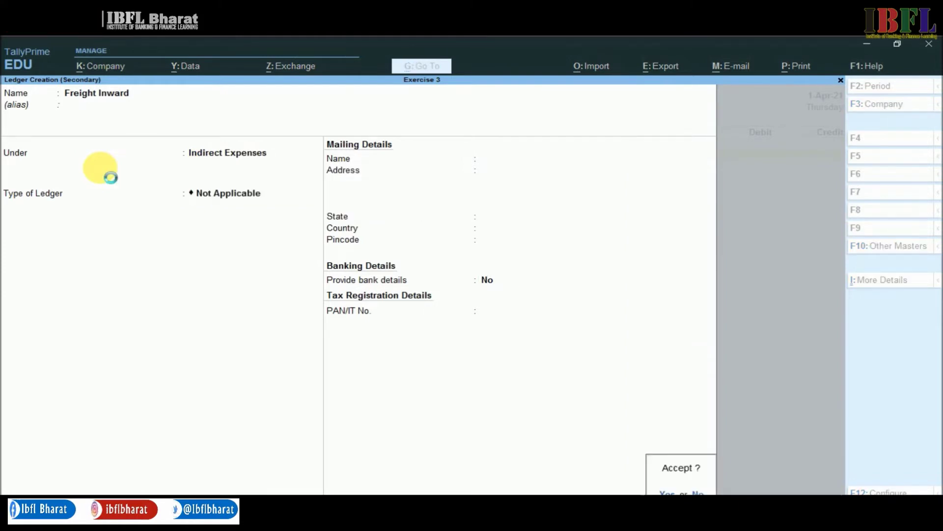
pyautogui.press('Return')
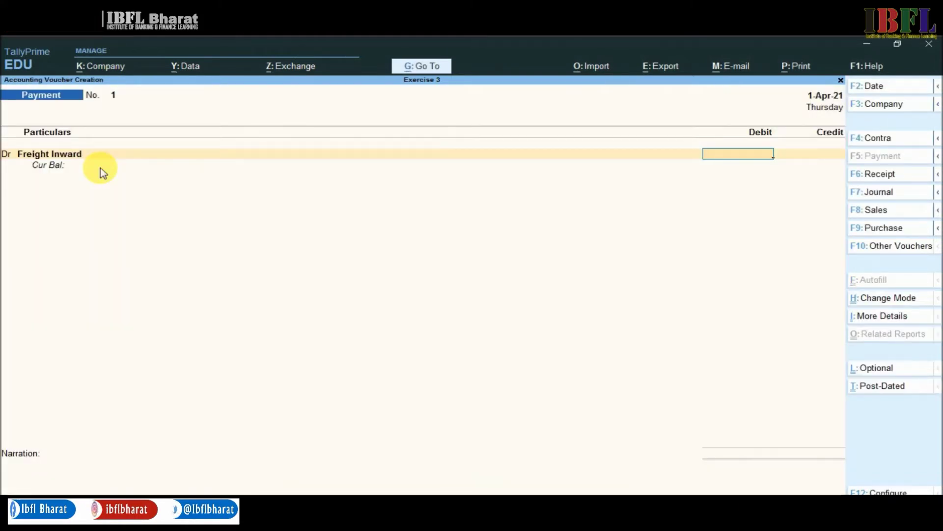
# - Debit Freight Inward with 250, credit Cash with the same amount, and save the payment voucher without a narration
pyautogui.write('250')
pyautogui.press('Return')
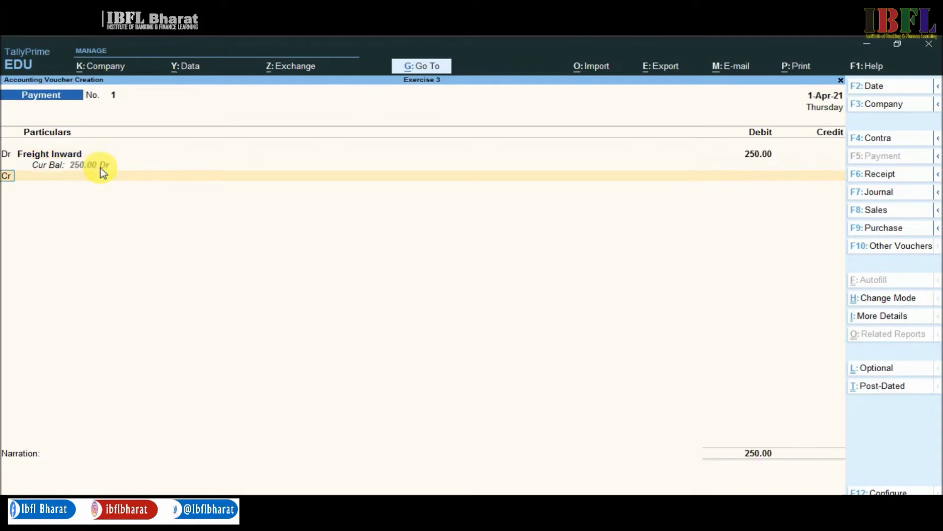
pyautogui.write('cash')
pyautogui.press('Return')
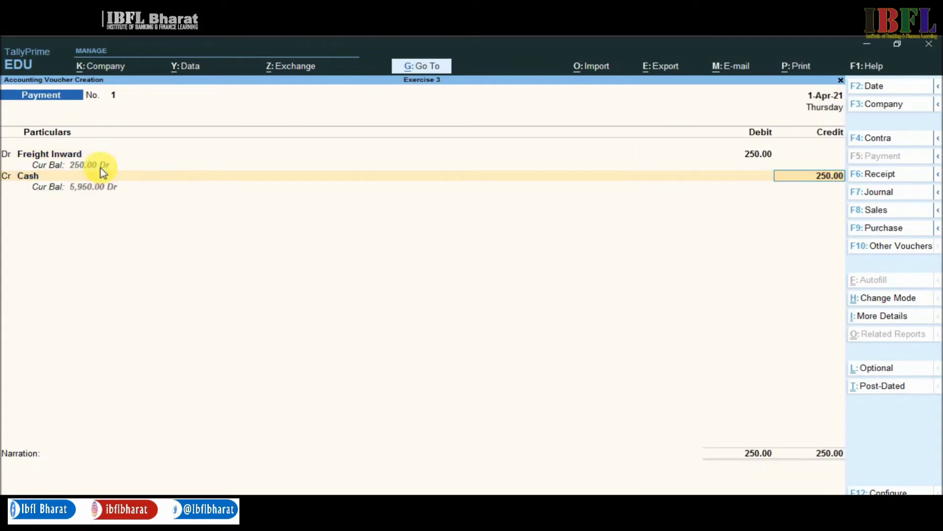
pyautogui.press('Return')
pyautogui.press('Return')
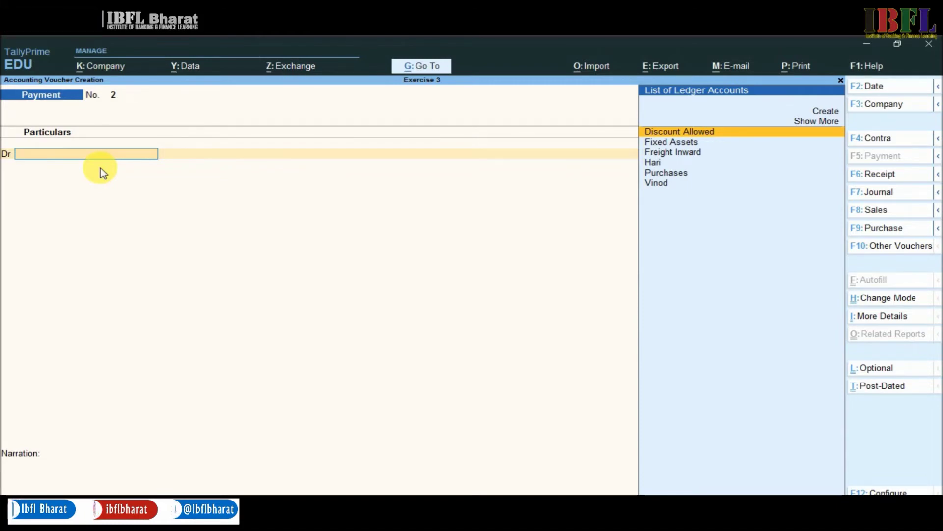
# - Start a Sales voucher and change its entry mode to As Voucher
pyautogui.press('F8')
pyautogui.hotkey('ctrl', 'h')
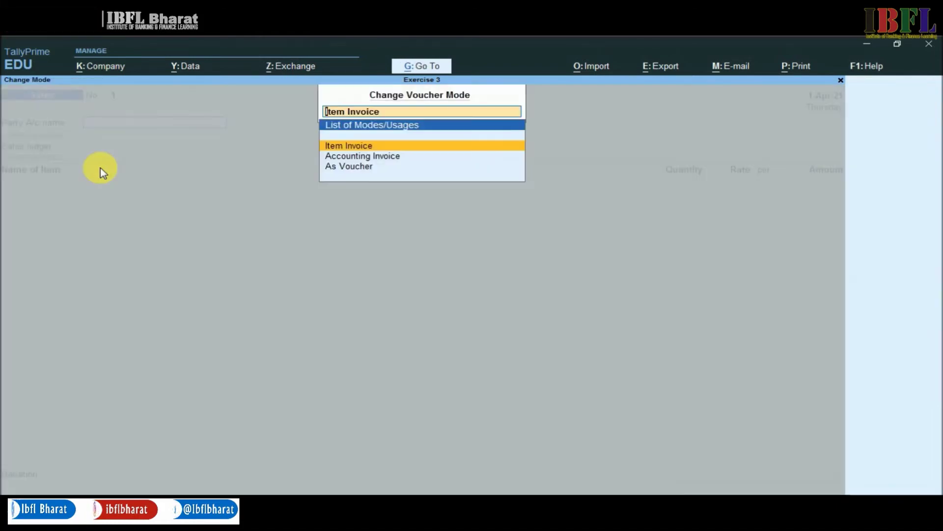
pyautogui.press('Down')
pyautogui.press('Down')
pyautogui.press('Return')
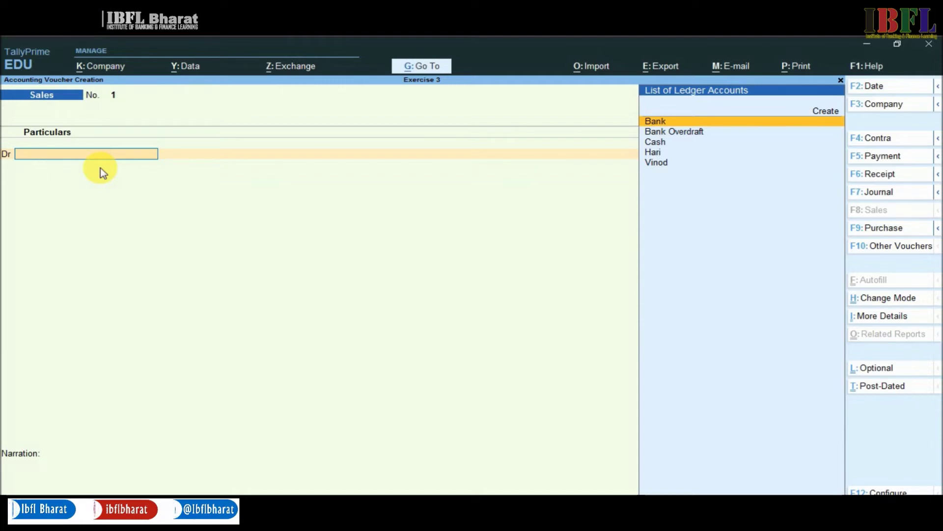
# - Debit Cash with 12,220 in the sales voucher, leaving the dispatch and party details blank
pyautogui.write('c')
pyautogui.press('Return')
pyautogui.press('Return')
pyautogui.press('Return')
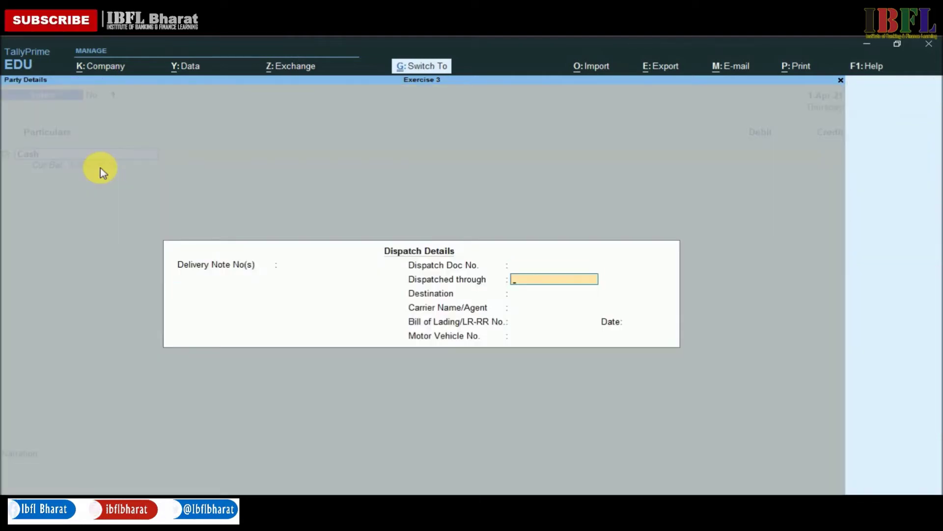
pyautogui.hotkey('ctrl', 'a')
pyautogui.hotkey('ctrl', 'a')
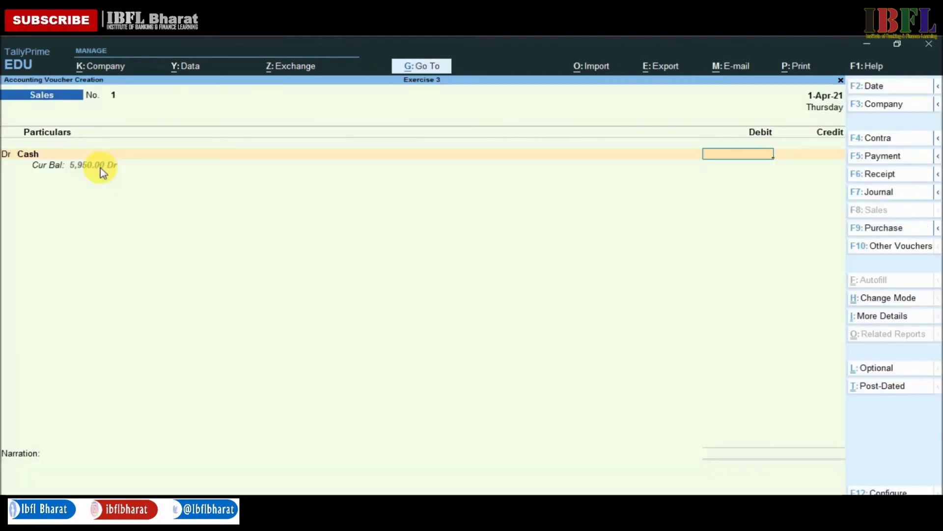
pyautogui.write('12220')
pyautogui.press('Return')
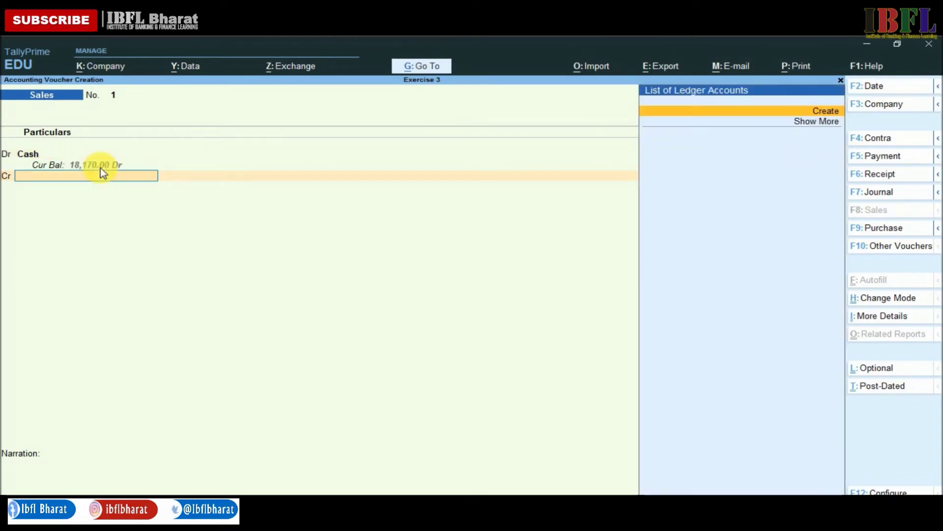
# - Create the ledger Sales under Sales Accounts from within the sales voucher for its credit account
pyautogui.hotkey('alt', 'c')
pyautogui.write('Sales')
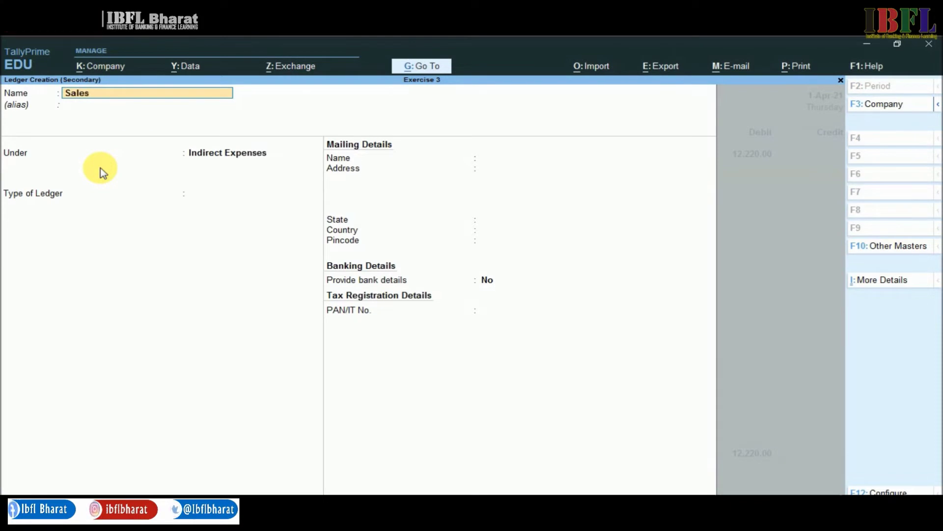
pyautogui.press('Return')
pyautogui.write('Sales')
pyautogui.press('Return')
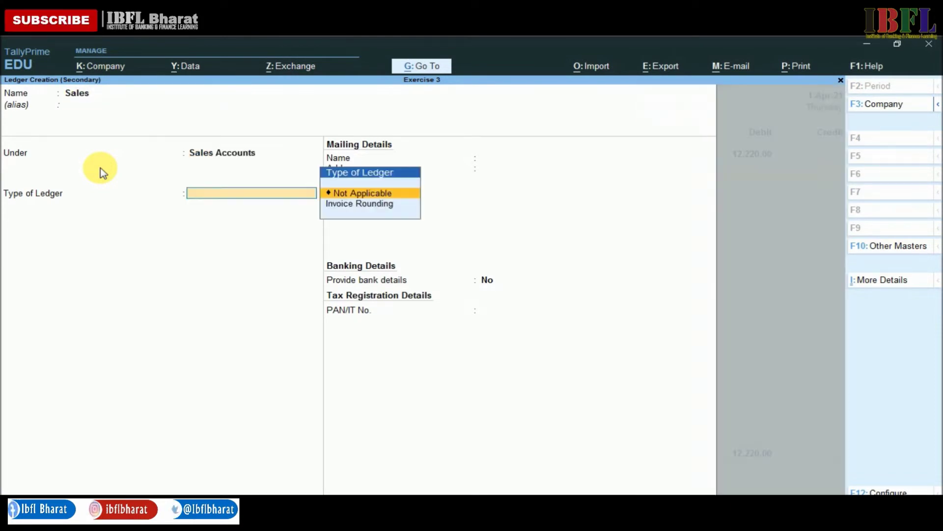
pyautogui.hotkey('ctrl', 'a')
pyautogui.press('Escape')
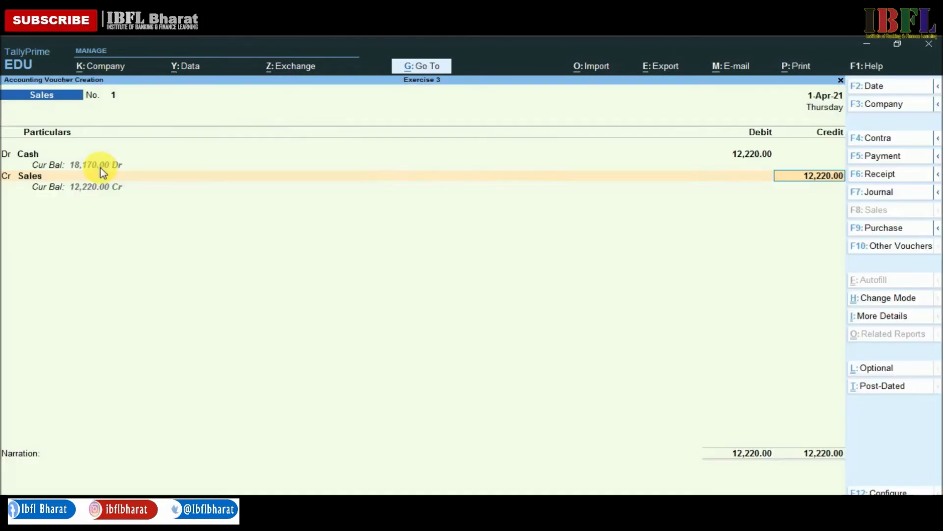
# - Credit Sales with 12,220 and save the sales voucher without a narration
pyautogui.press('Return')
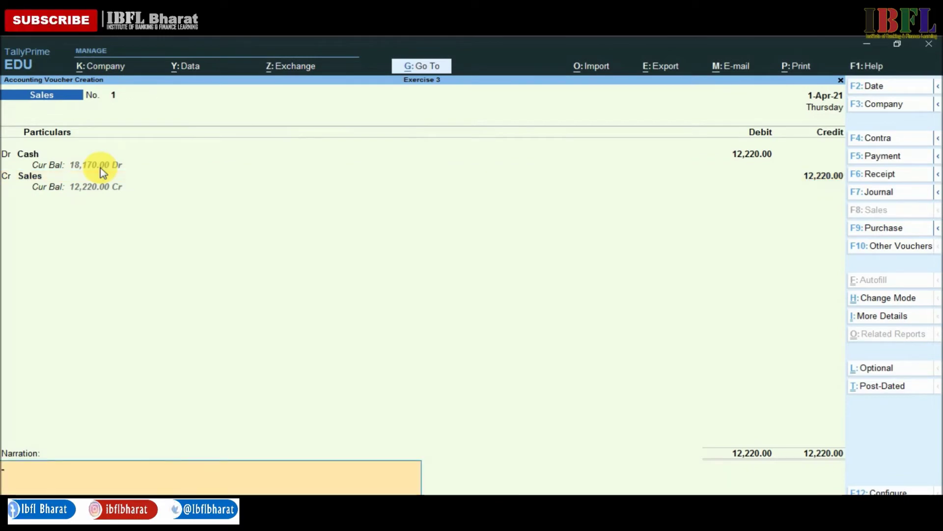
pyautogui.press('Return')
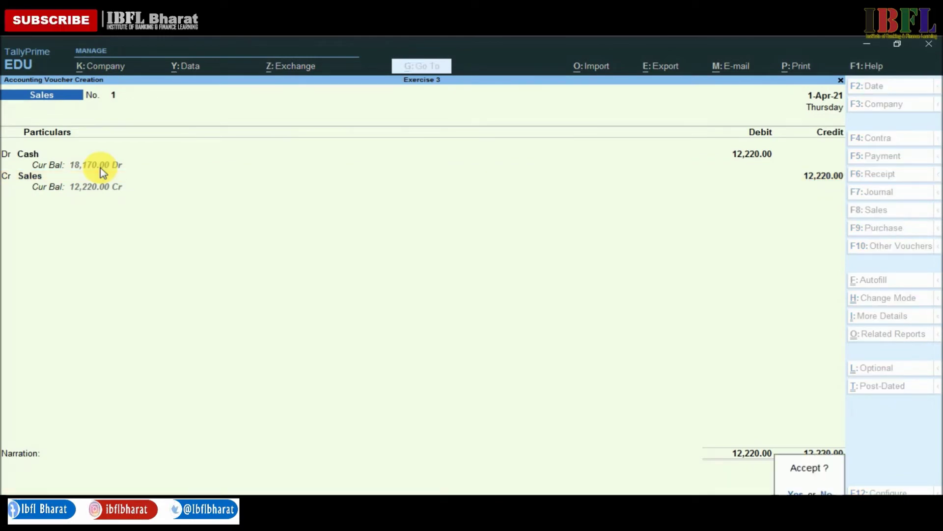
pyautogui.press('Return')
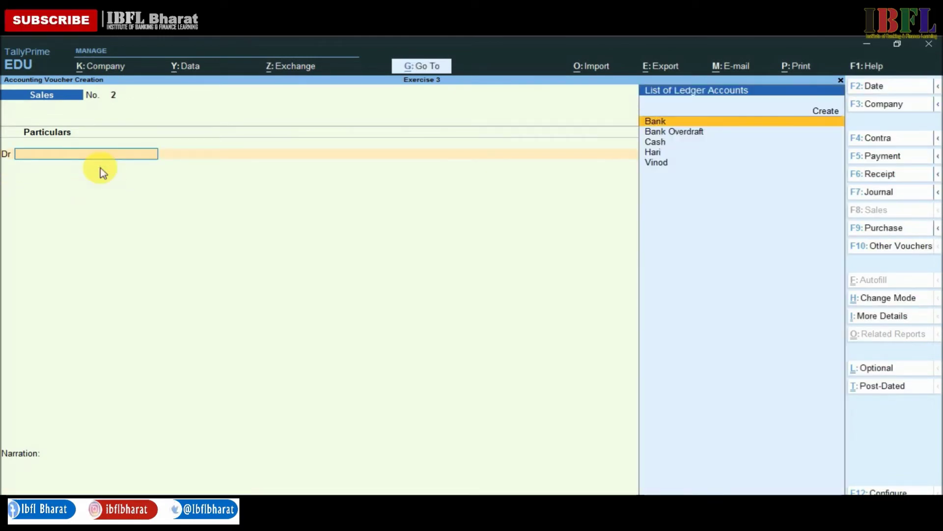
# - Record a second sales voucher debiting Cash and crediting Sales with 16,000, without dispatch details or narration
pyautogui.press('Down')
pyautogui.press('Down')
pyautogui.press('Return')
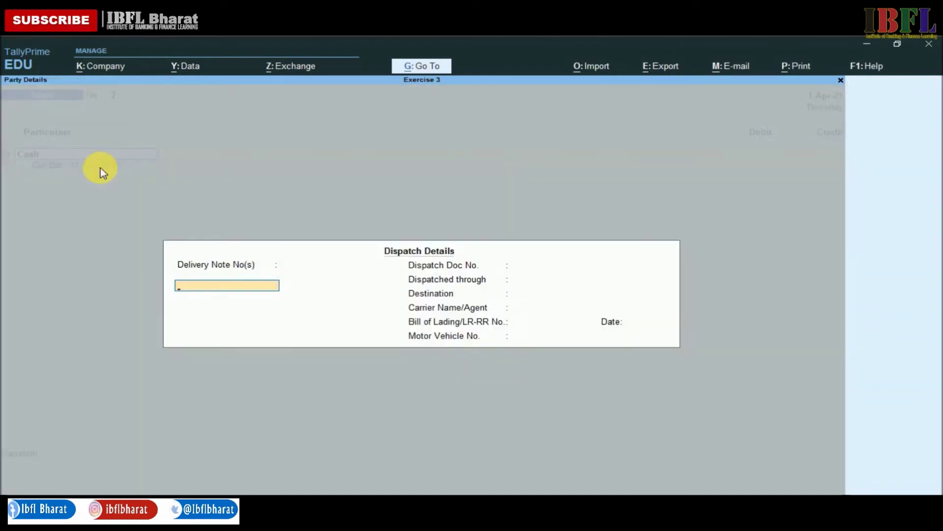
pyautogui.press('Return')
pyautogui.press('Return')
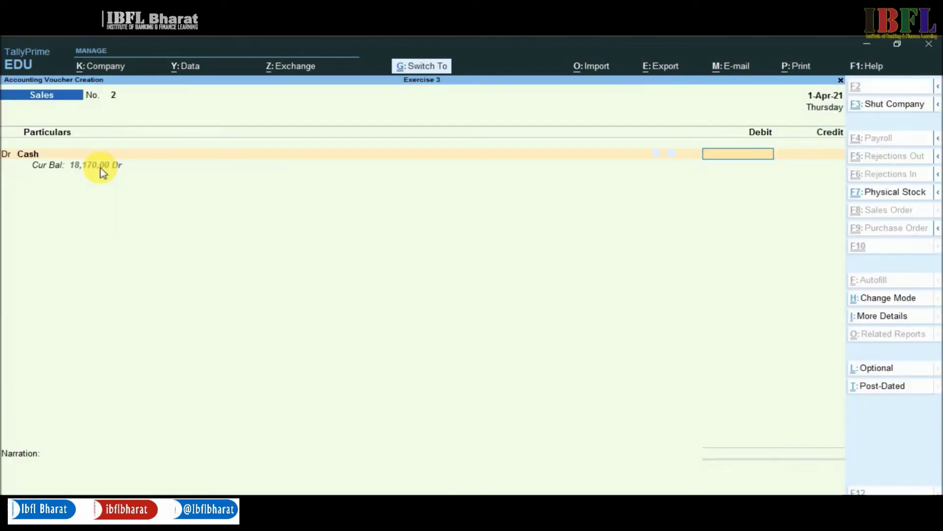
pyautogui.write('16000')
pyautogui.press('Return')
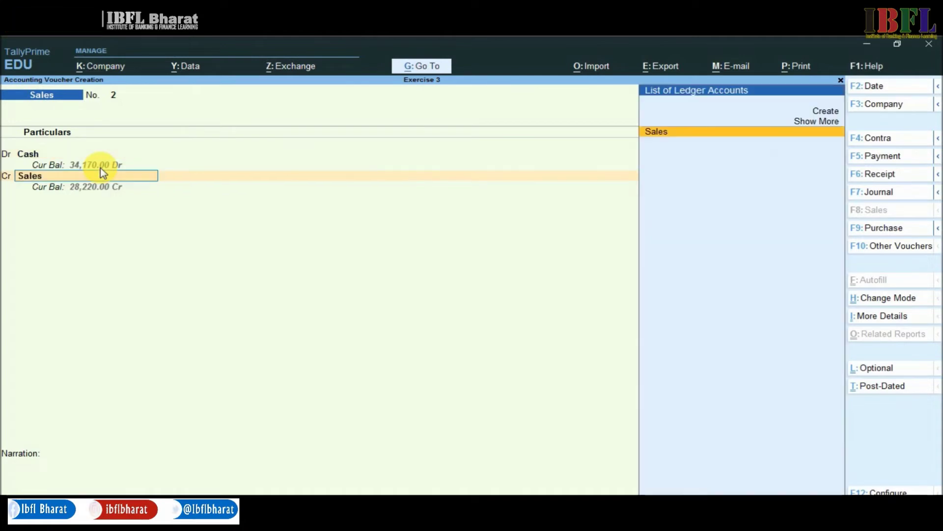
pyautogui.press('Return')
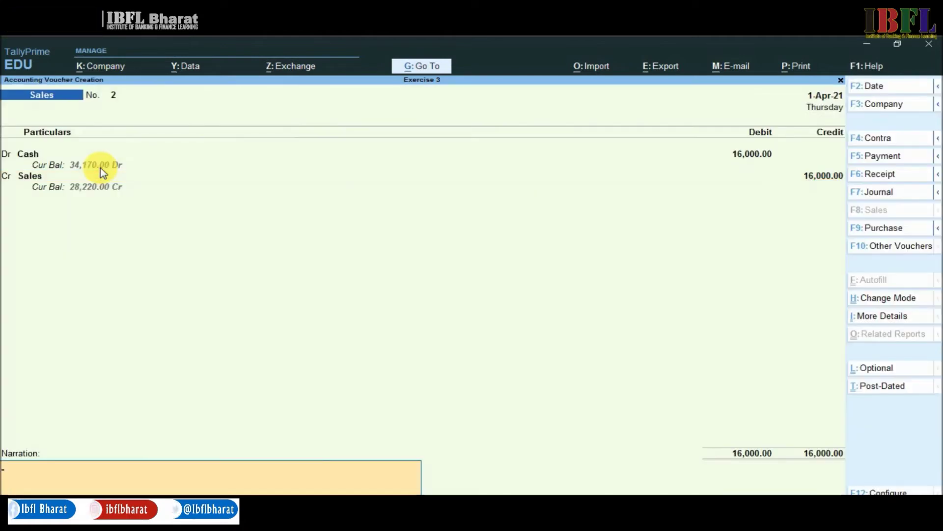
pyautogui.press('Return')
pyautogui.press('Return')
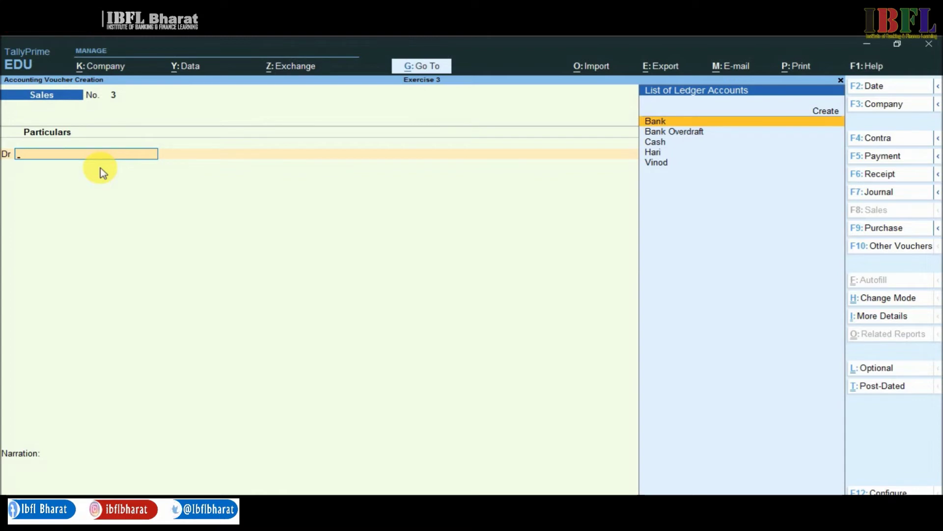
# - Start a Contra voucher and credit Cash with 16,000
pyautogui.press('F4')
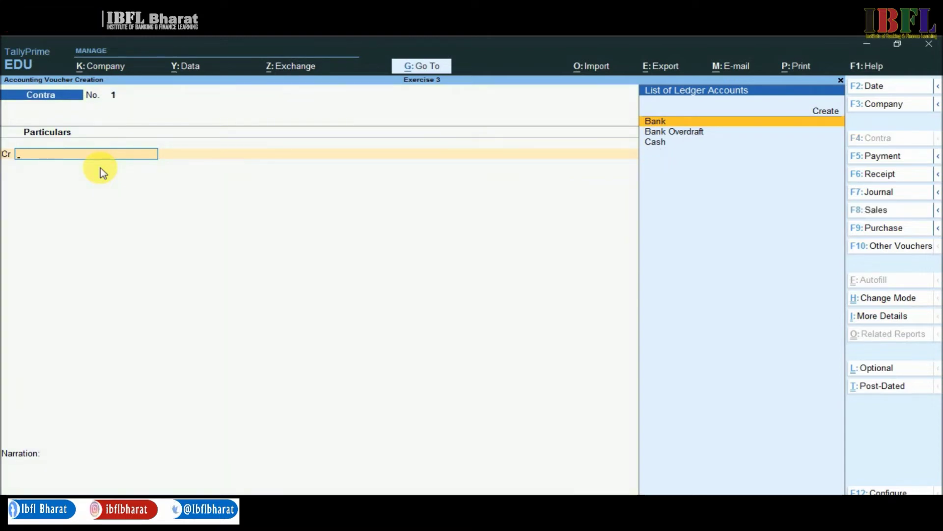
pyautogui.press('Down')
pyautogui.press('Down')
pyautogui.press('Return')
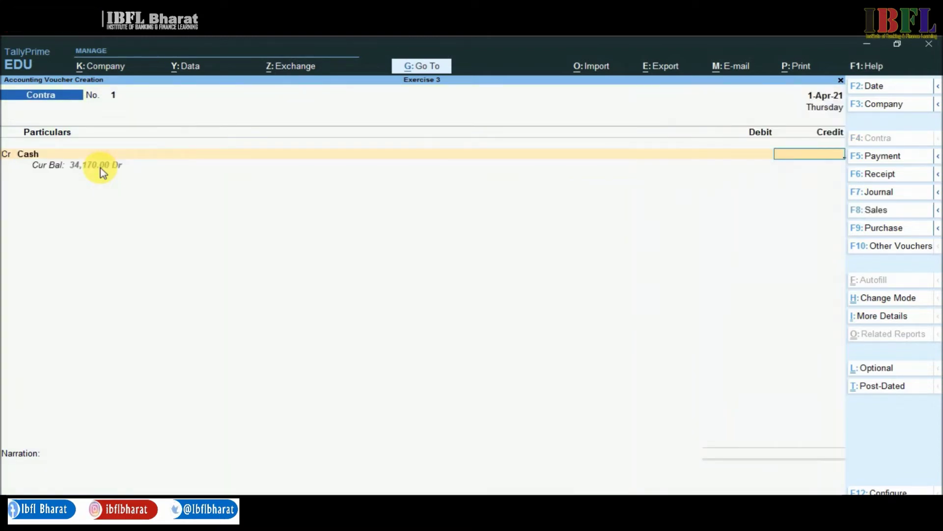
pyautogui.write('16000')
pyautogui.press('Return')
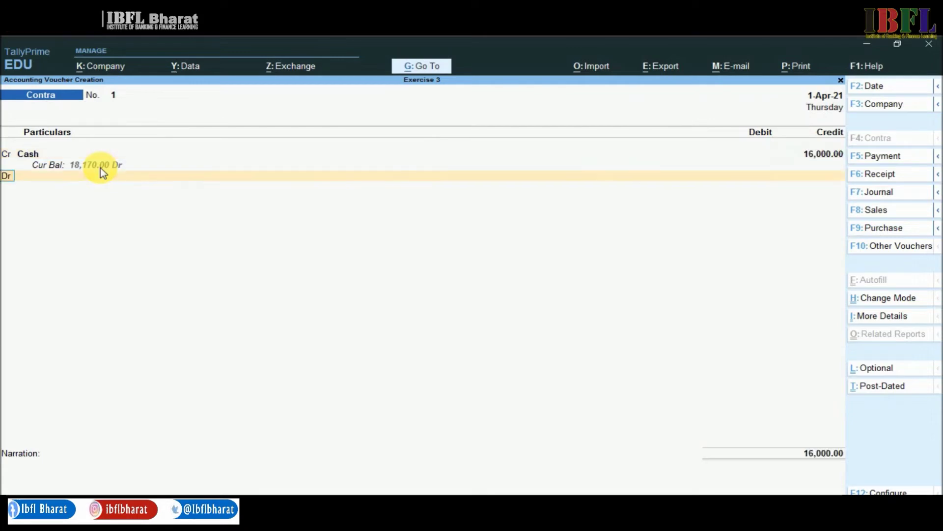
# - Debit Bank with 16,000, accept the Cash allocation without instrument or bank details, and save the contra voucher
pyautogui.write('bank')
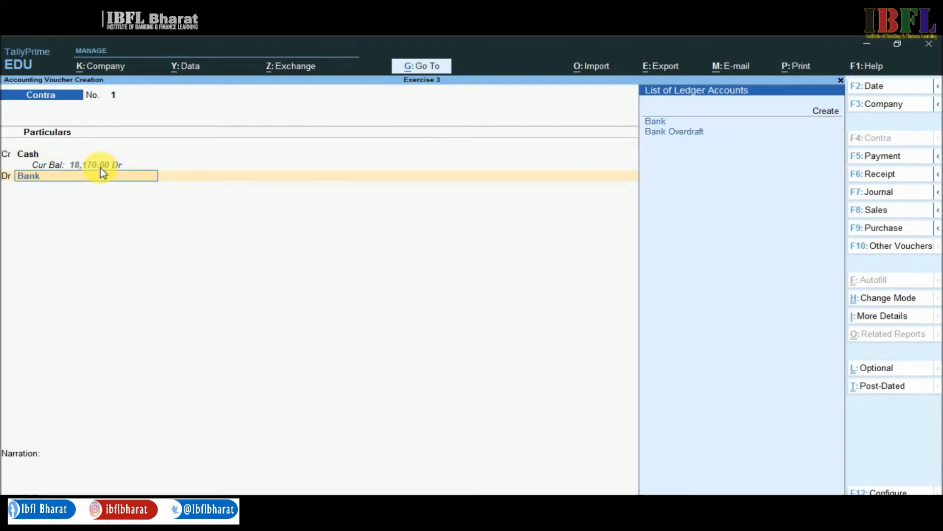
pyautogui.press('Return')
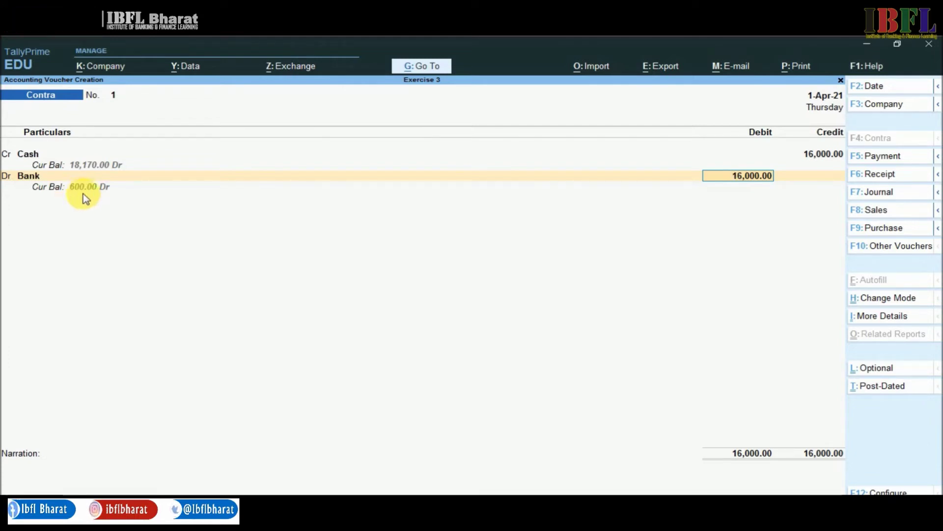
pyautogui.press('Return')
pyautogui.press('Return')
pyautogui.press('Return')
pyautogui.press('Return')
pyautogui.press('Return')
pyautogui.press('Return')
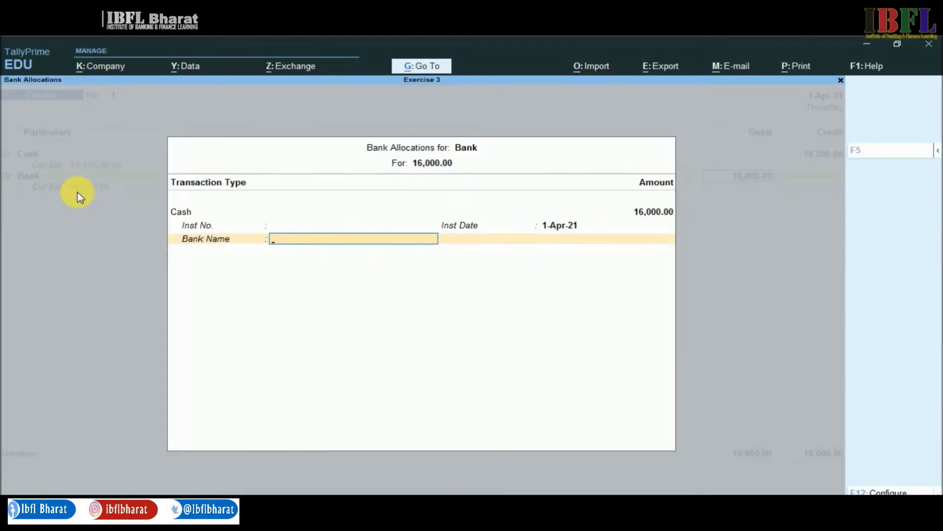
pyautogui.press('Return')
pyautogui.press('Return')
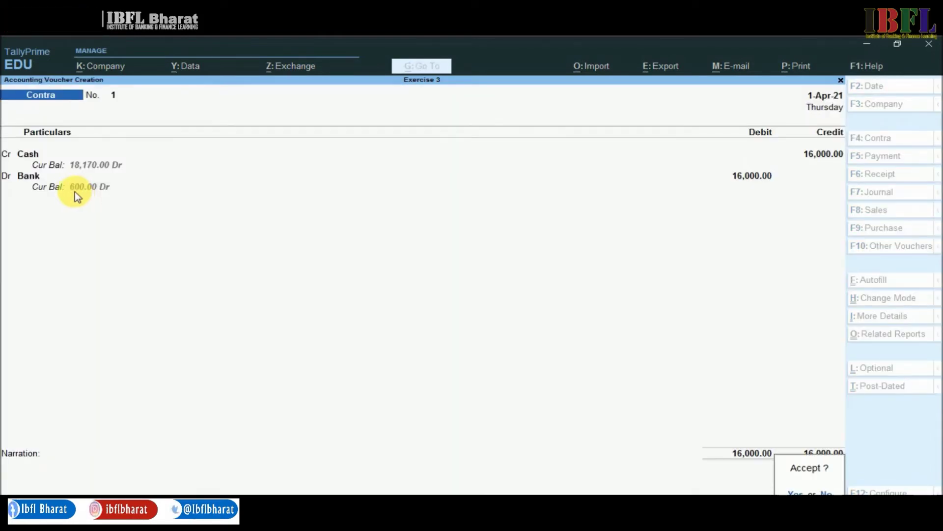
pyautogui.press('Return')
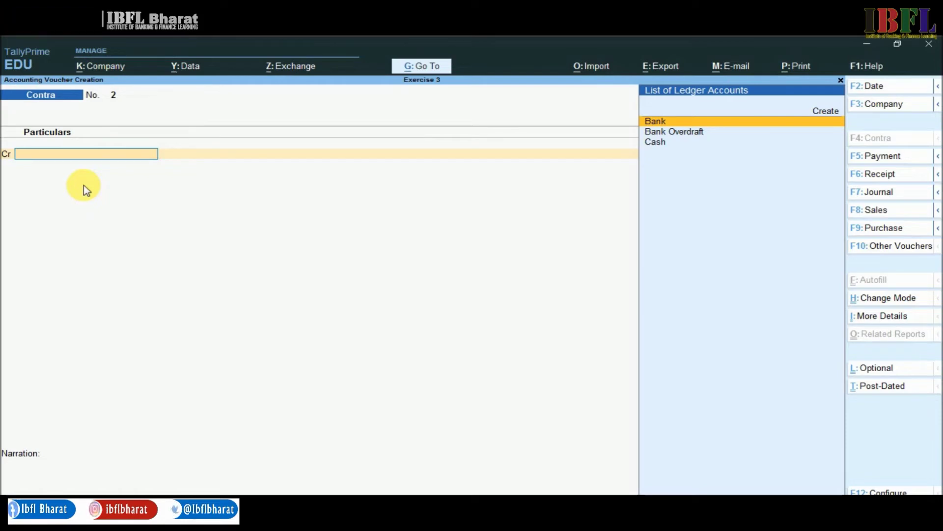
# - Start a Payment voucher and create the ledger Drawings under Capital Account for its debit account
pyautogui.press('F5')
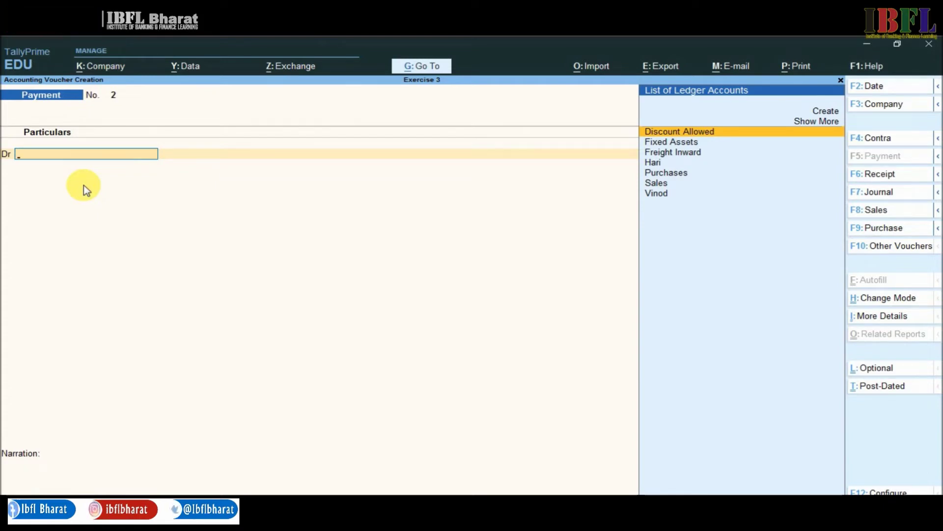
pyautogui.hotkey('alt', 'c')
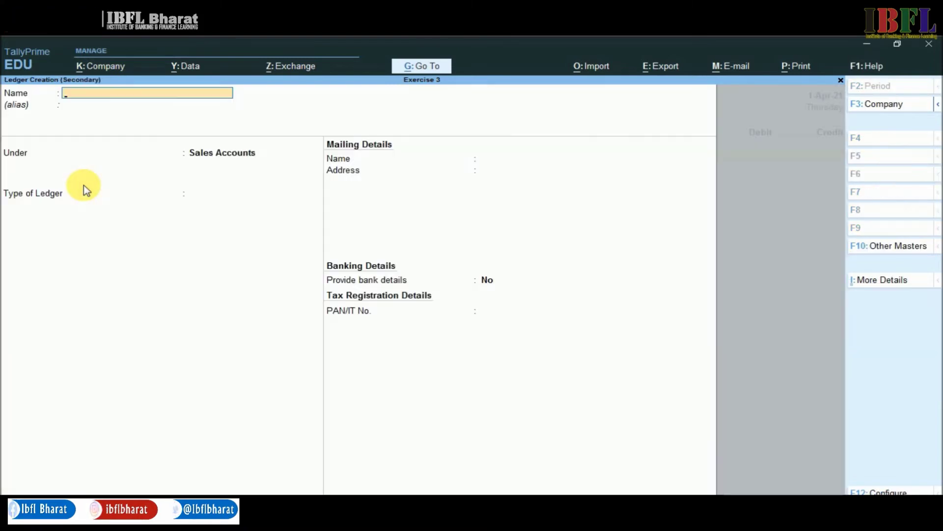
pyautogui.write('Drawings')
pyautogui.press('Return')
pyautogui.press('Return')
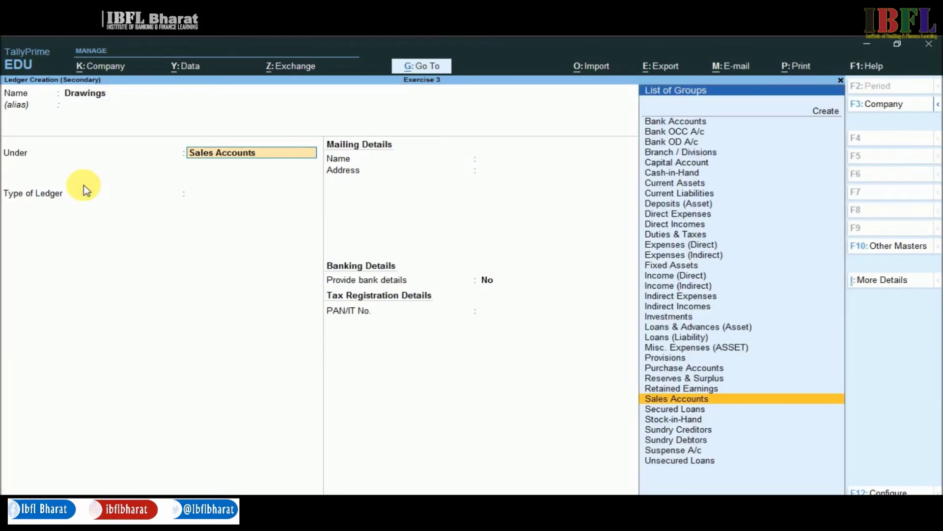
pyautogui.write('Capi')
pyautogui.press('Return')
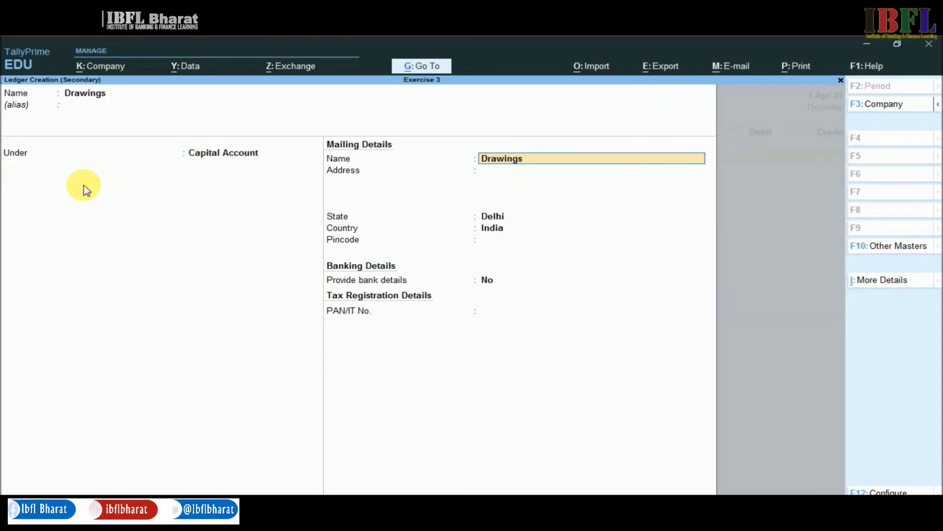
pyautogui.hotkey('ctrl', 'a')
pyautogui.press('Return')
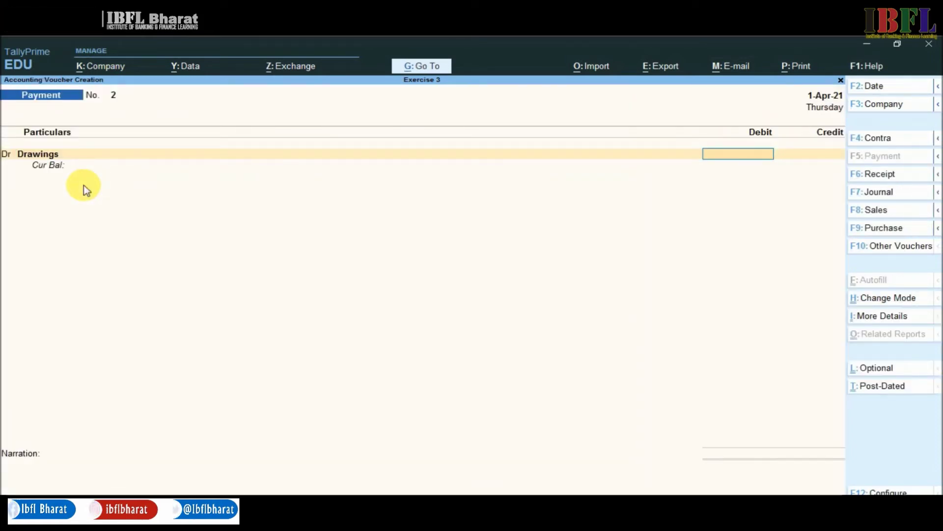
# - Debit Drawings with 1,000, credit Cash with the same amount, and save the payment voucher without a narration
pyautogui.write('1000')
pyautogui.press('Return')
pyautogui.write('Cash')
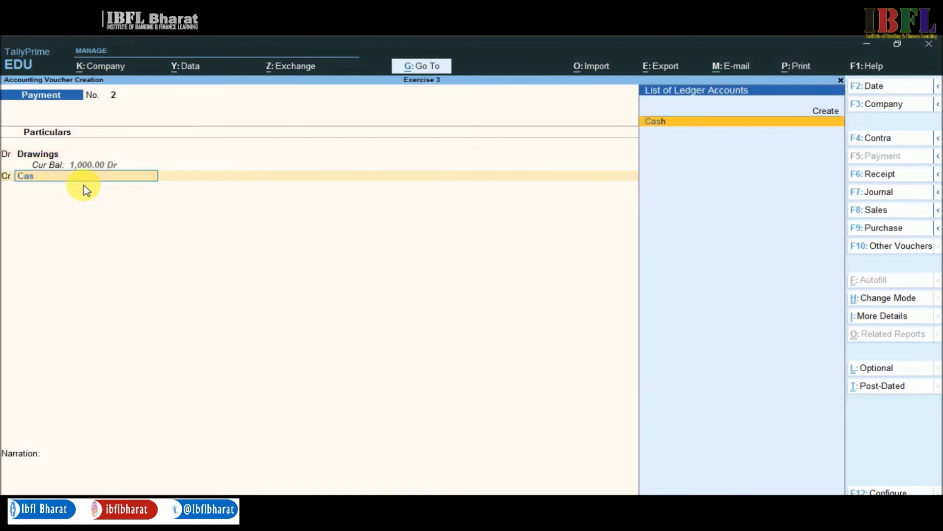
pyautogui.press('Return')
pyautogui.press('Return')
pyautogui.press('Return')
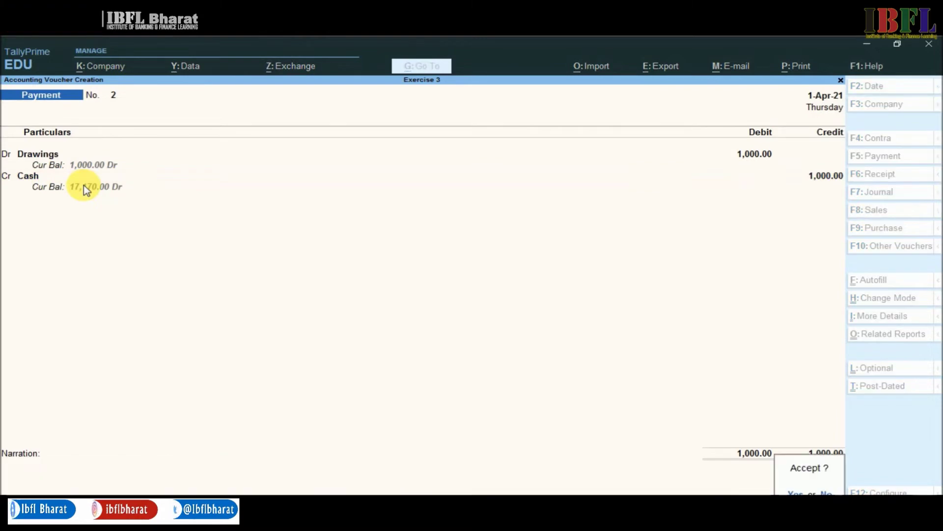
pyautogui.press('Return')
# - Debit the Drawings ledger with 5,000 in the new payment voucher
pyautogui.write('Draw')
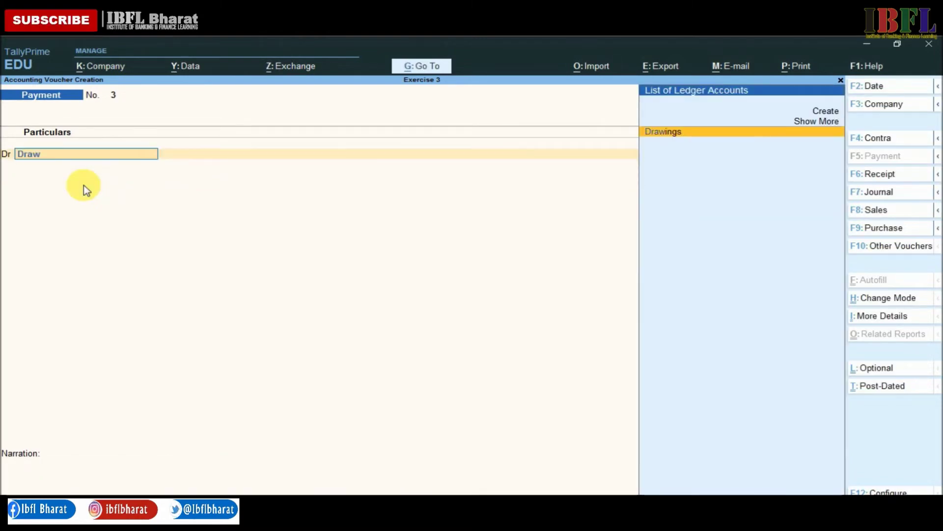
pyautogui.press('Return')
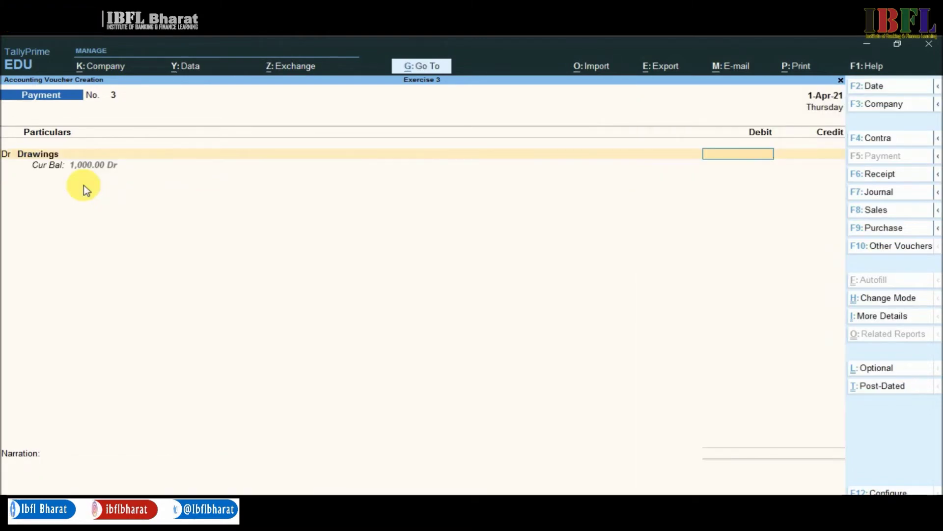
pyautogui.write('500')
pyautogui.press('Return')
# - Credit Bank with 5,000 and save the payment voucher without a narration
pyautogui.press('Up')
pyautogui.press('Up')
pyautogui.press('Return')
pyautogui.press('Return')
pyautogui.press('Return')
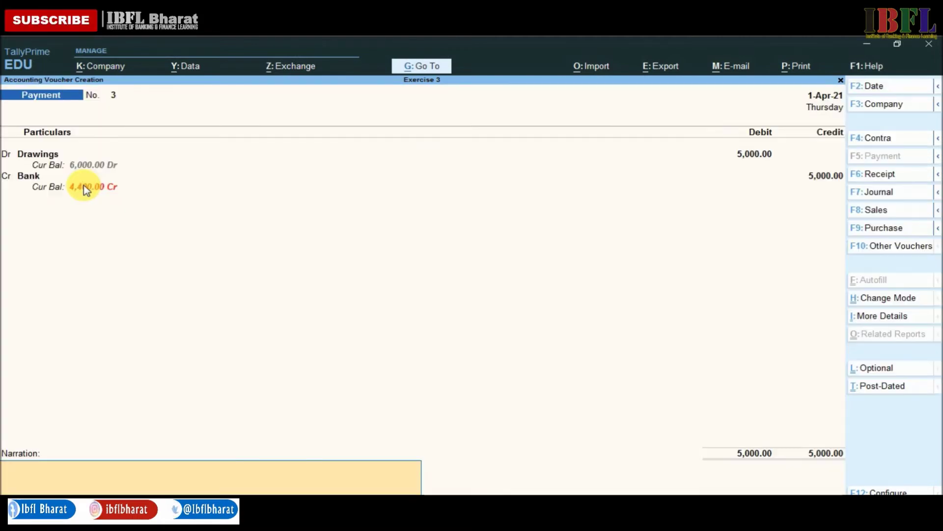
pyautogui.press('Return')
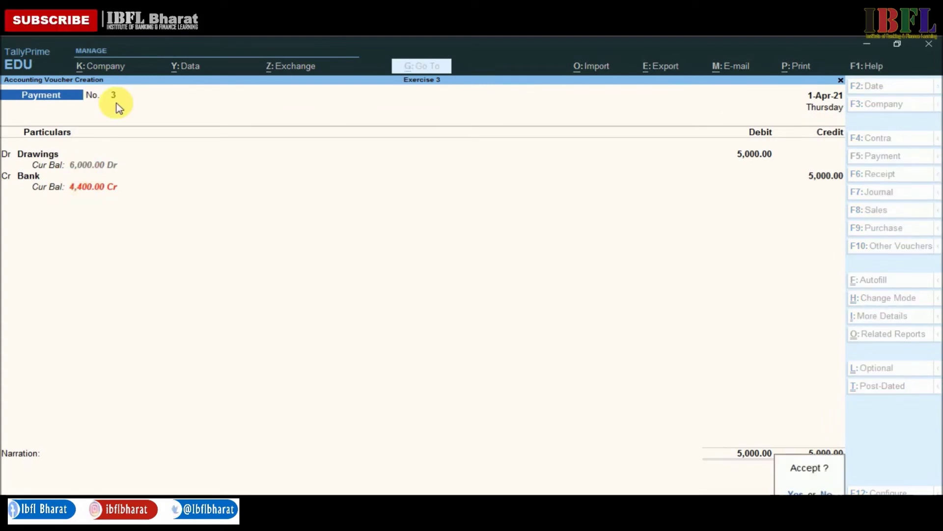
pyautogui.press('Return')
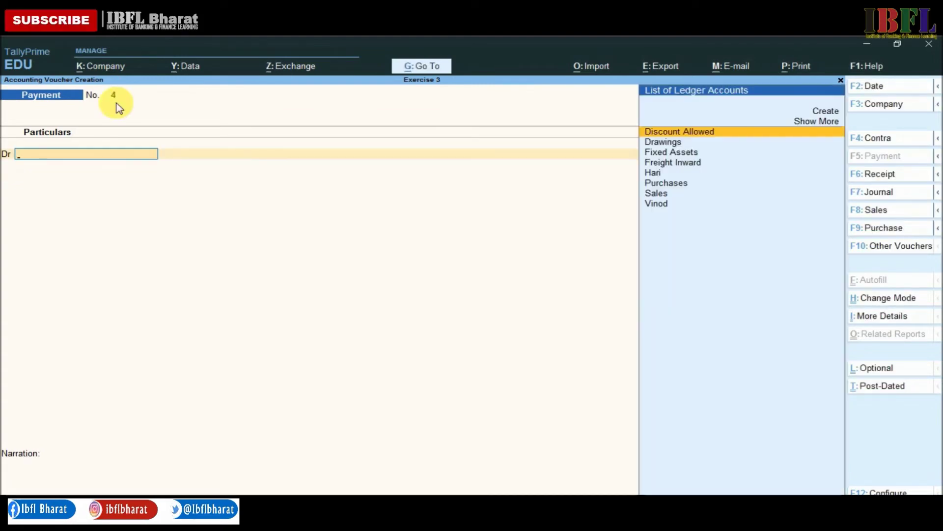
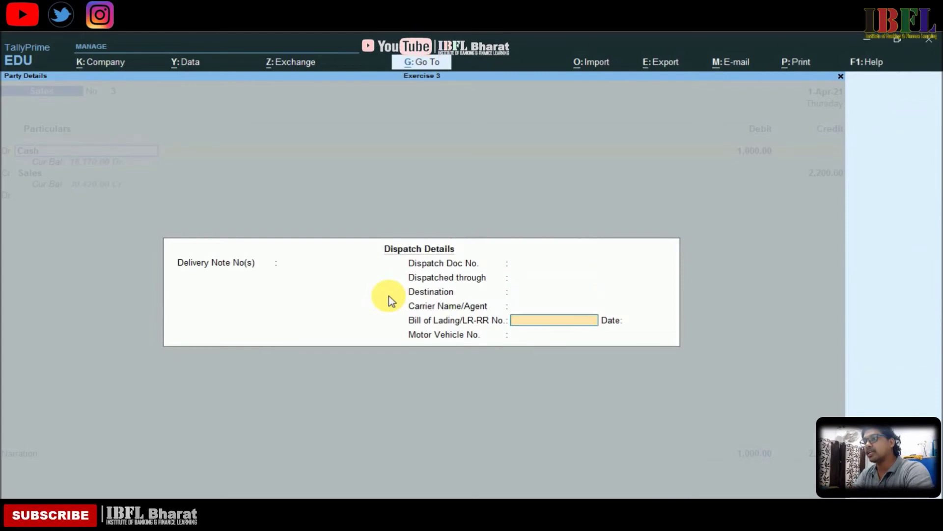
pyautogui.press('Return')
pyautogui.press('Return')
pyautogui.press('Return')
pyautogui.press('Return')
pyautogui.press('Return')
pyautogui.press('Return')
pyautogui.press('Return')
pyautogui.press('Return')
pyautogui.press('Return')
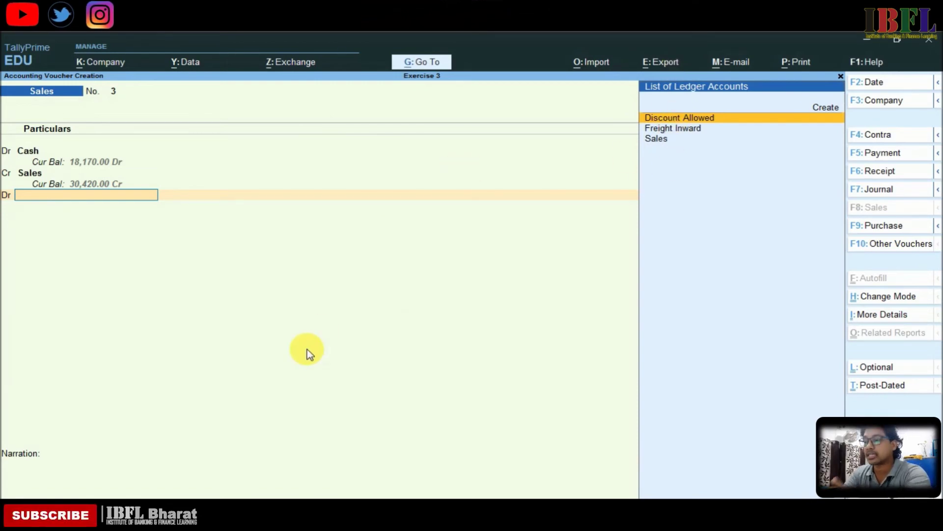
# - Start a Receipt voucher in place of the sales entry and credit Sales with 2,200
pyautogui.press('F7')
pyautogui.press('F6')
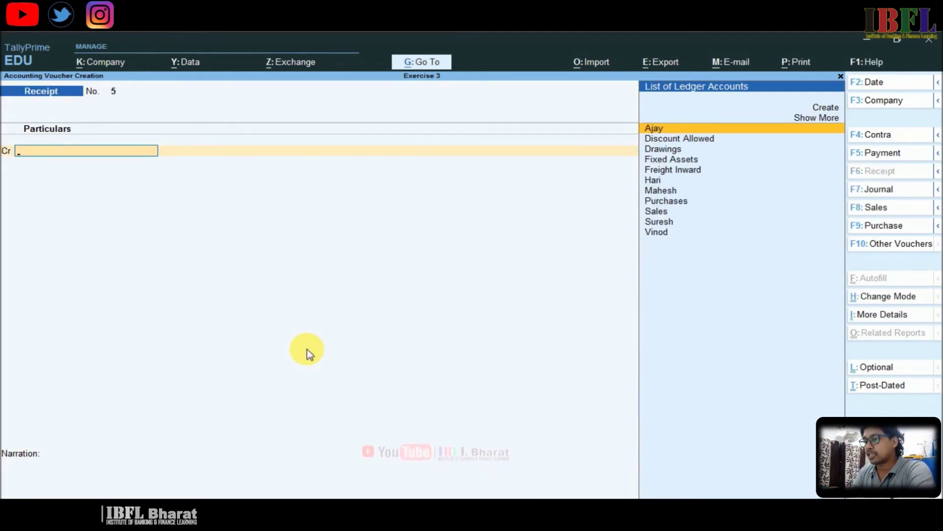
pyautogui.write('Sa')
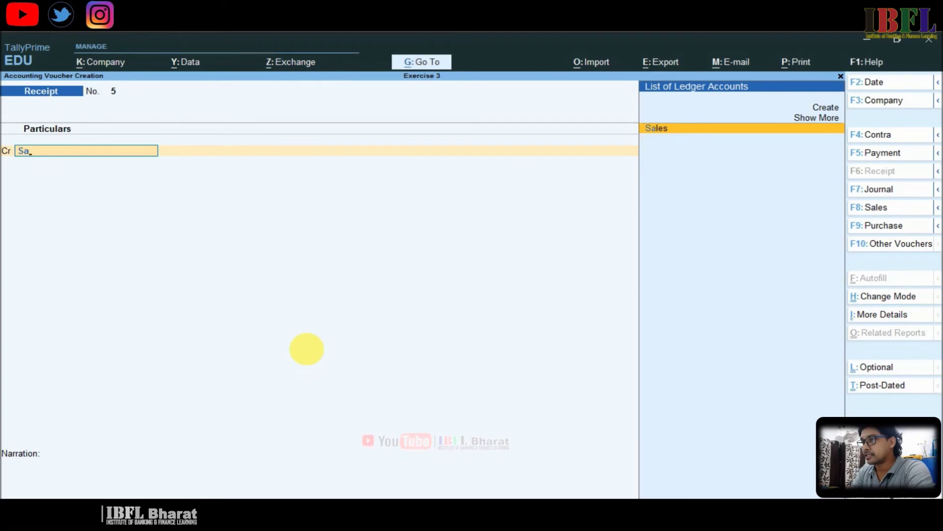
pyautogui.press('Return')
pyautogui.press('Escape')
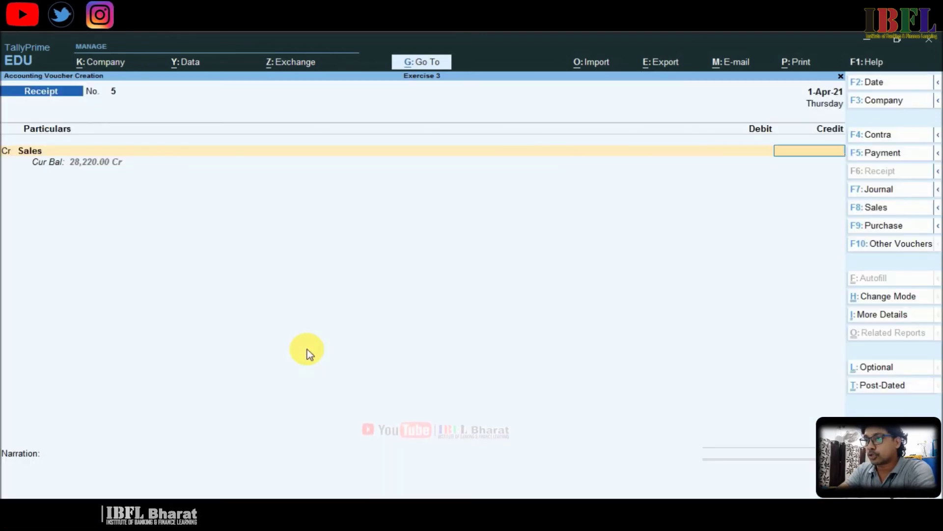
pyautogui.press('Return')
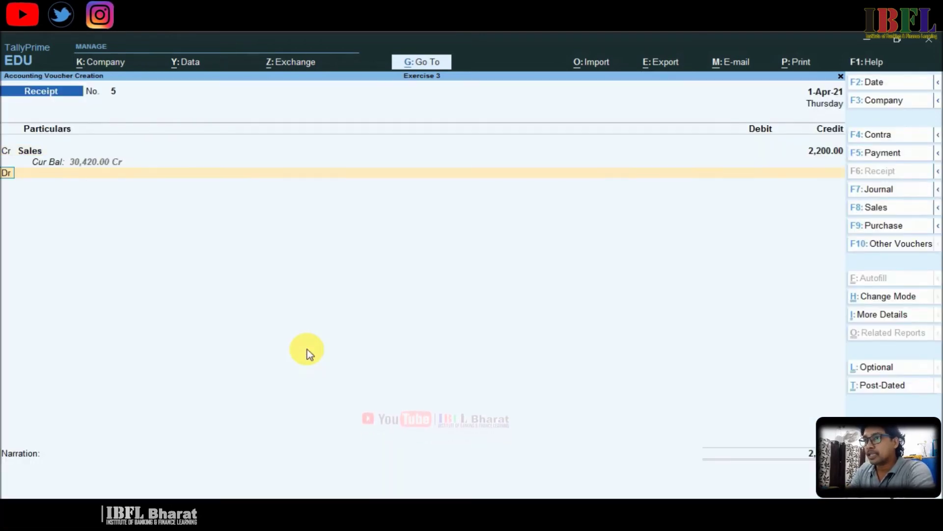
# - Debit Cash with 1,000 in the receipt voucher
pyautogui.write('Cash')
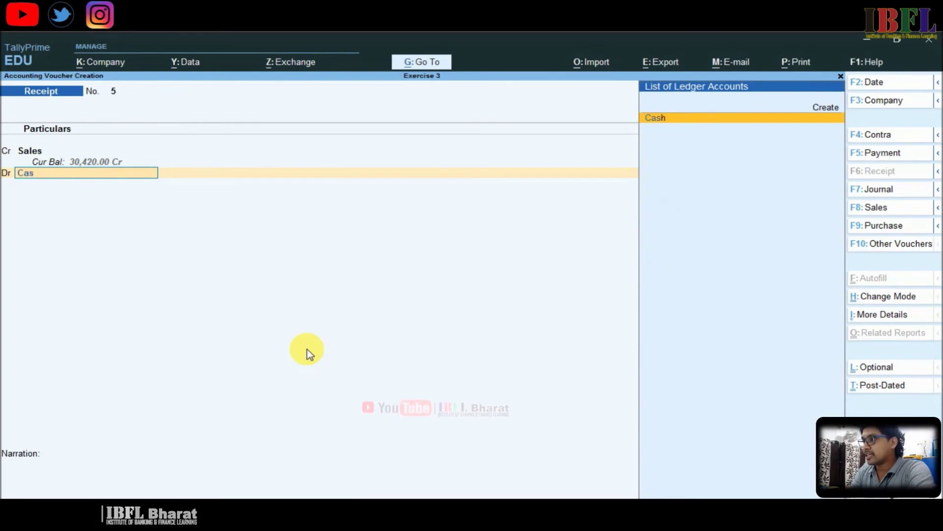
pyautogui.press('Return')
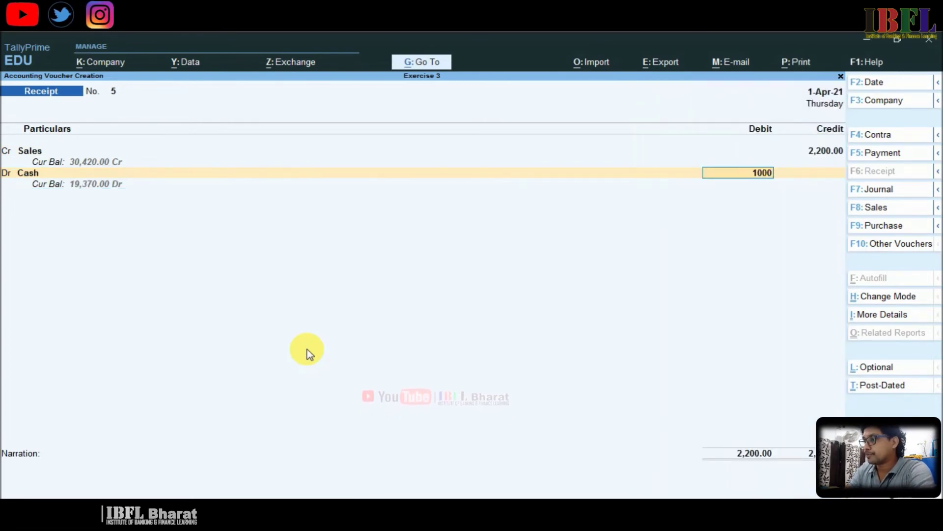
pyautogui.write('1000')
pyautogui.press('Return')
# - Debit Bank with the remaining 1,200 and save the receipt voucher without a narration
pyautogui.write('B')
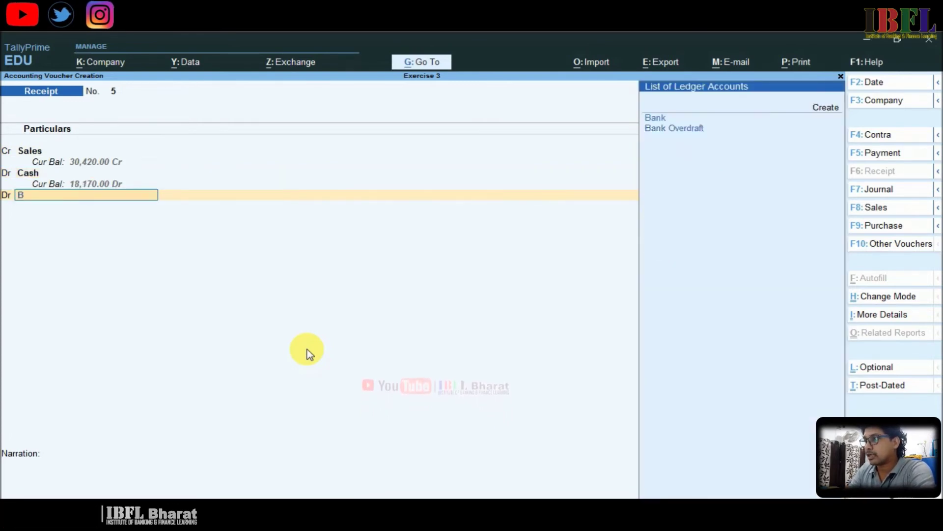
pyautogui.press('Return')
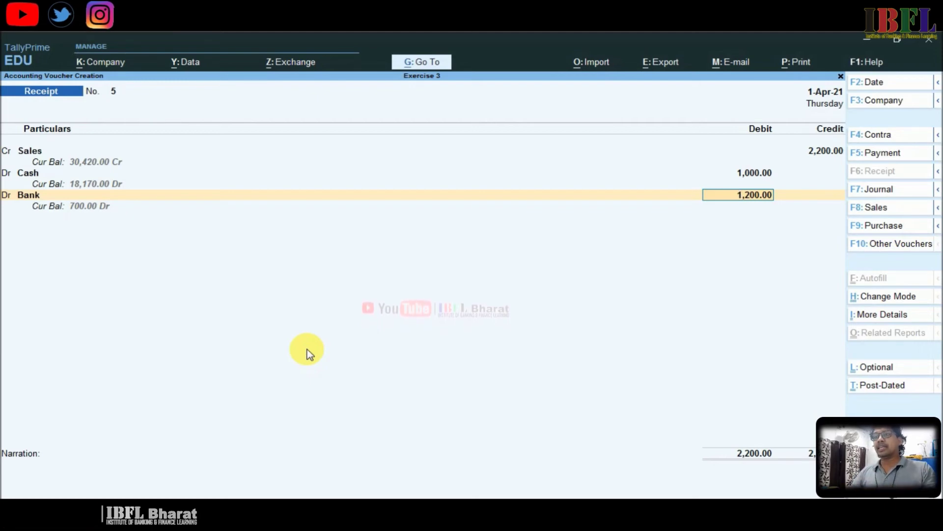
pyautogui.press('Return')
pyautogui.press('Return')
pyautogui.press('Return')
pyautogui.press('Return')
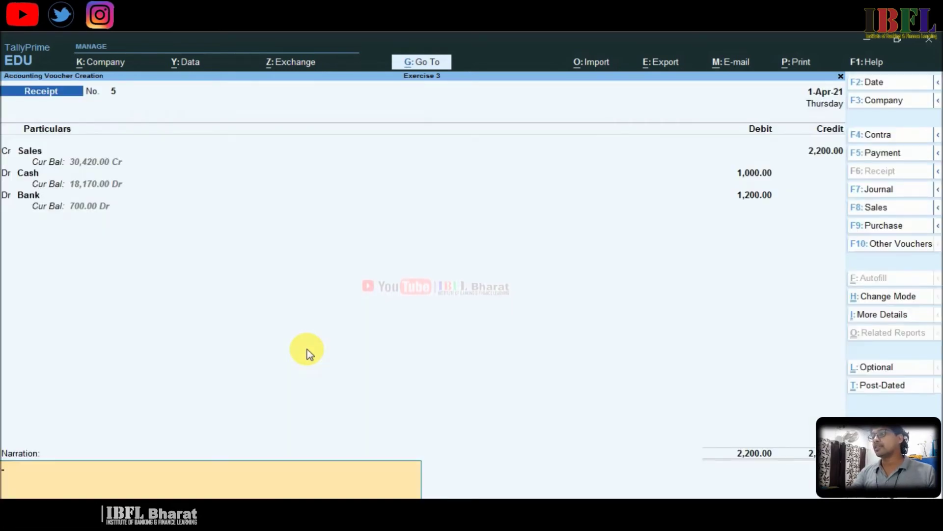
pyautogui.press('Return')
pyautogui.press('Return')
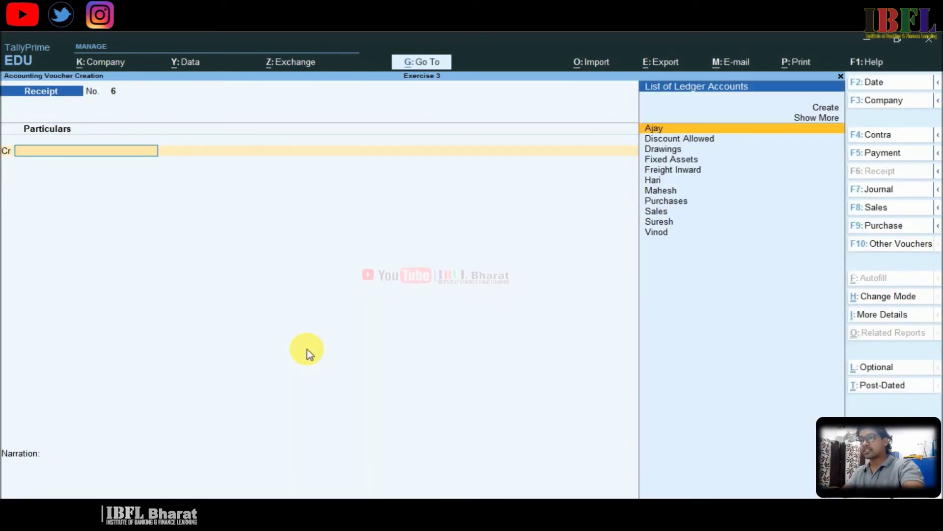
# - Display the Sales ledger's vouchers and open the receipt voucher to examine its cash and bank entries
pyautogui.press('Escape')
pyautogui.write('da')
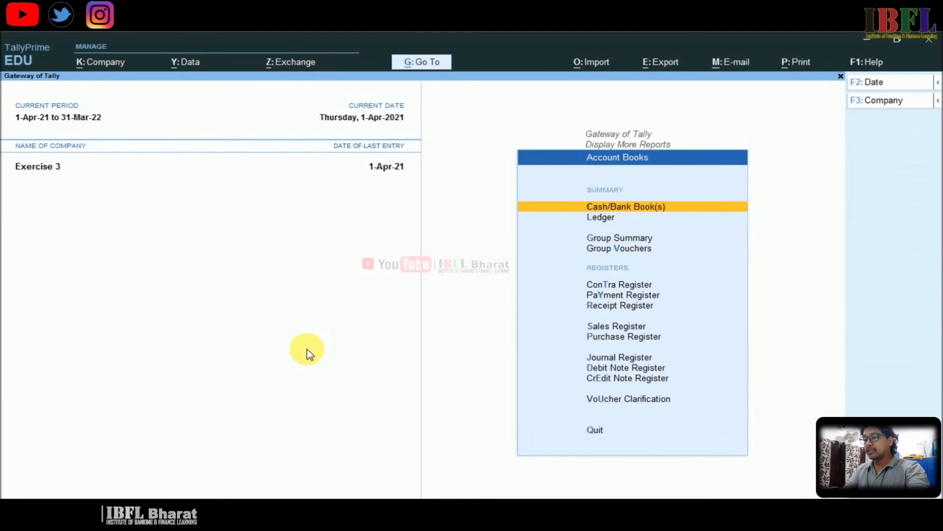
pyautogui.write('lsa')
pyautogui.press('Return')
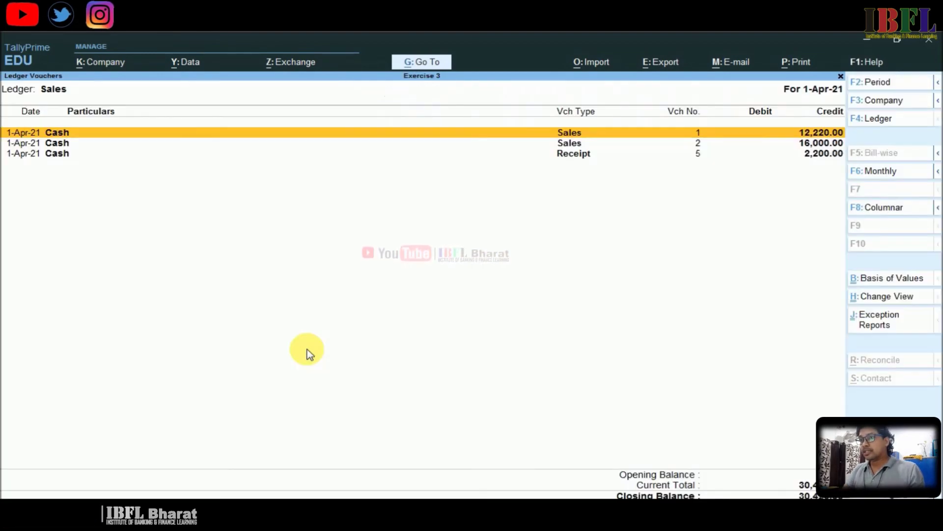
pyautogui.press('Down')
pyautogui.press('Down')
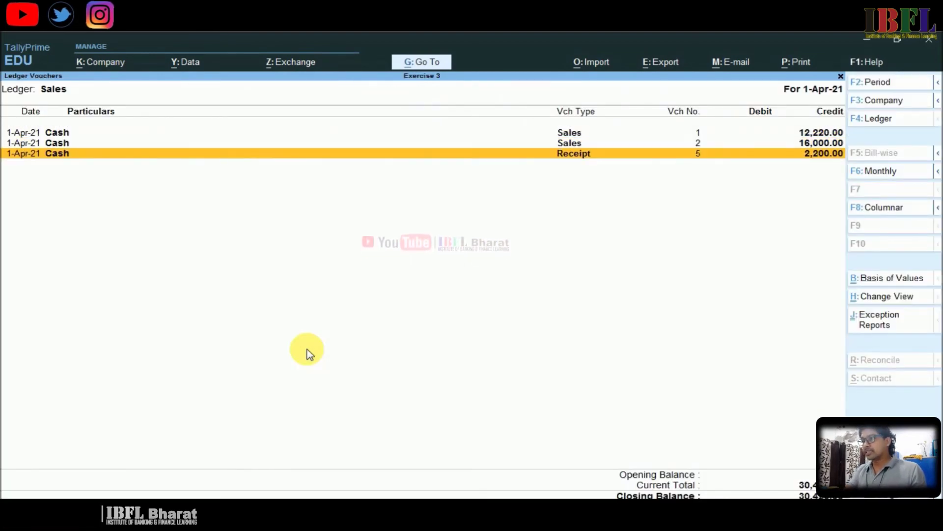
pyautogui.press('Return')
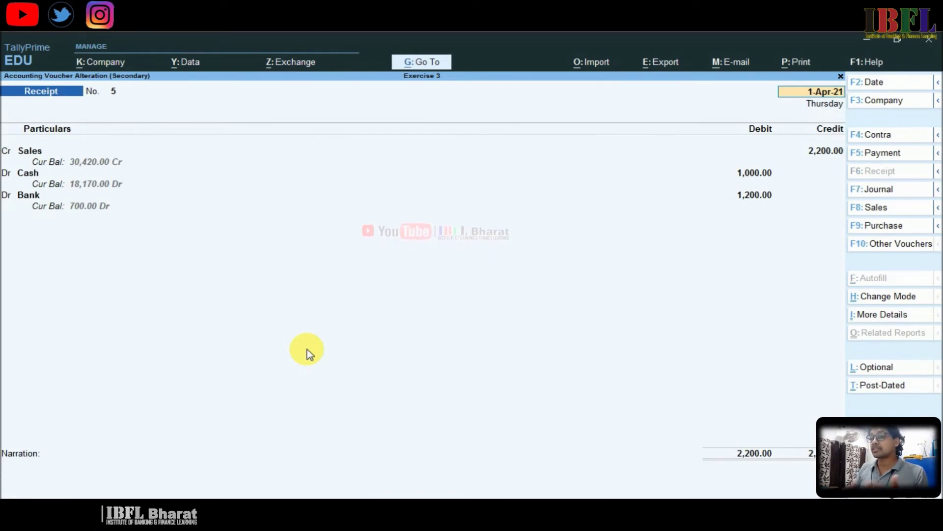
pyautogui.press('Escape')
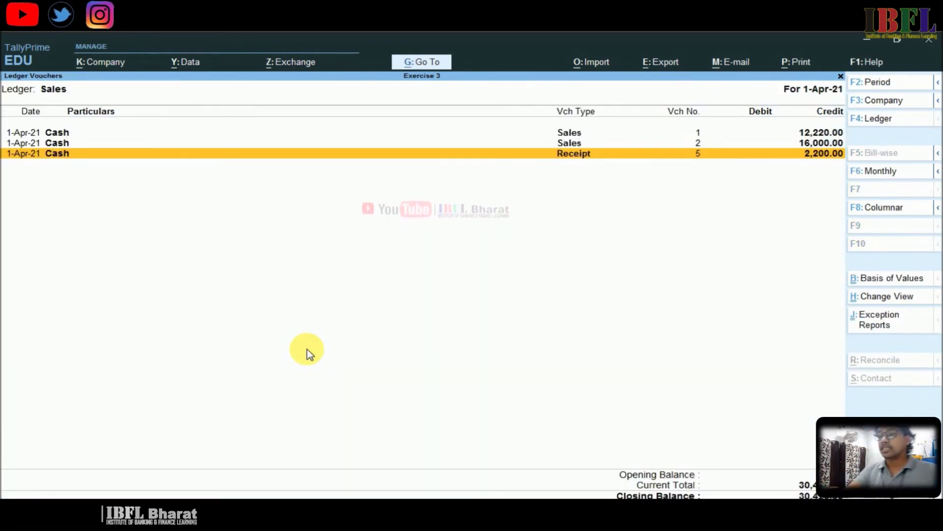
pyautogui.press('Escape')
pyautogui.press('Escape')
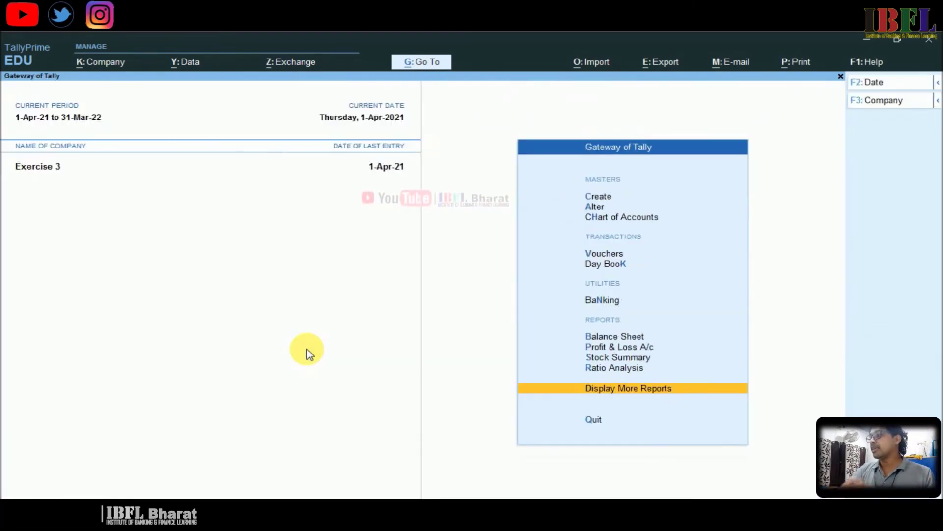
# - Start a Contra voucher and credit Cash with 10,000
pyautogui.press('Down')
pyautogui.press('Down')
pyautogui.press('Down')
pyautogui.press('Down')
pyautogui.press('Down')
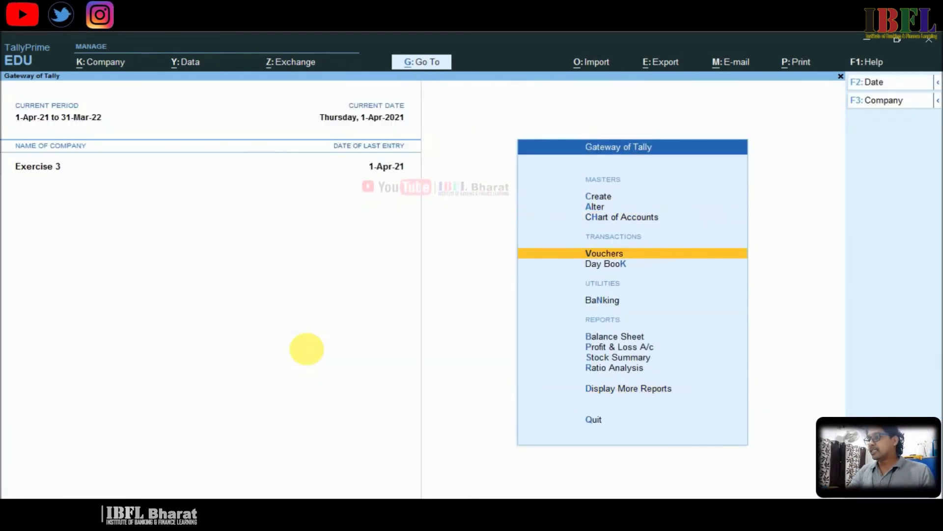
pyautogui.press('Return')
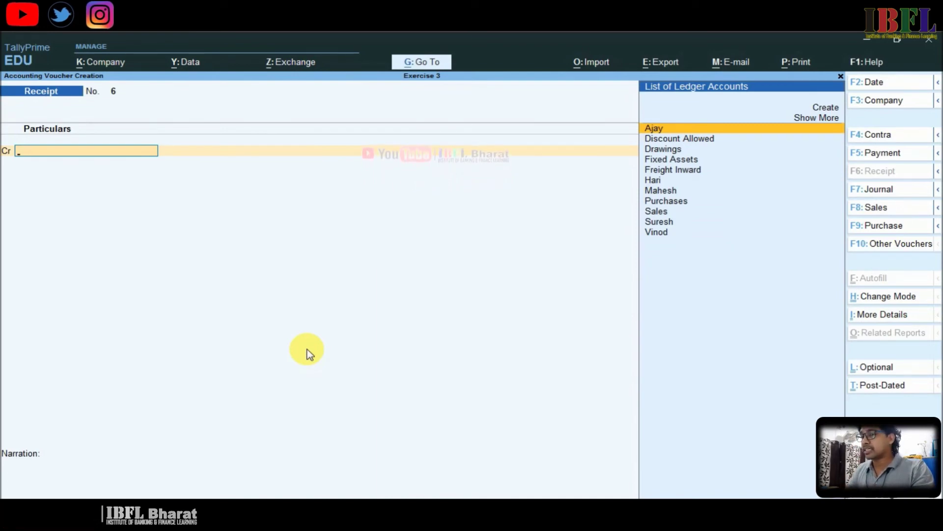
pyautogui.press('F4')
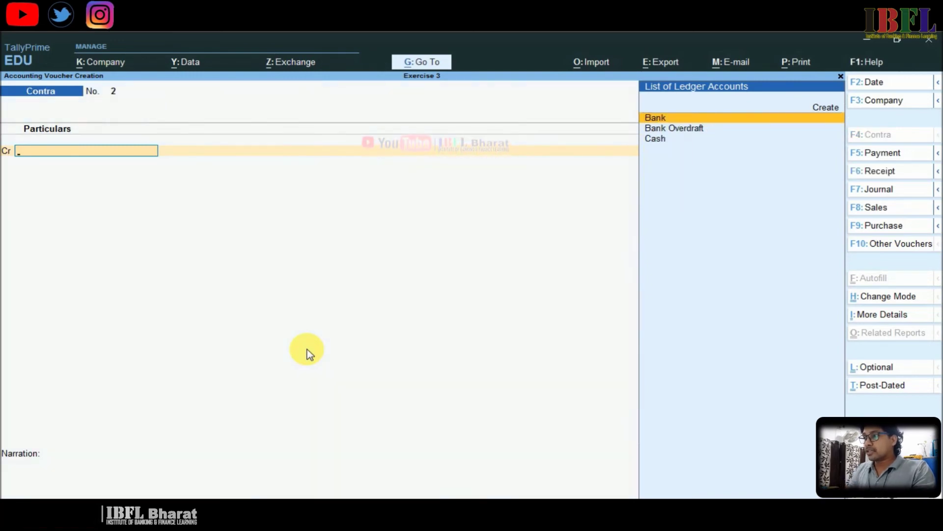
pyautogui.press('Down')
pyautogui.press('Down')
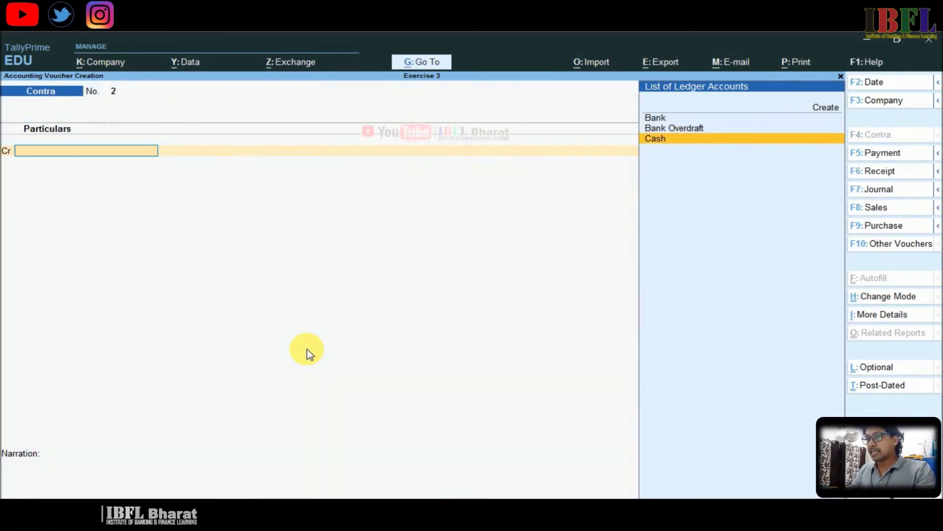
pyautogui.press('Return')
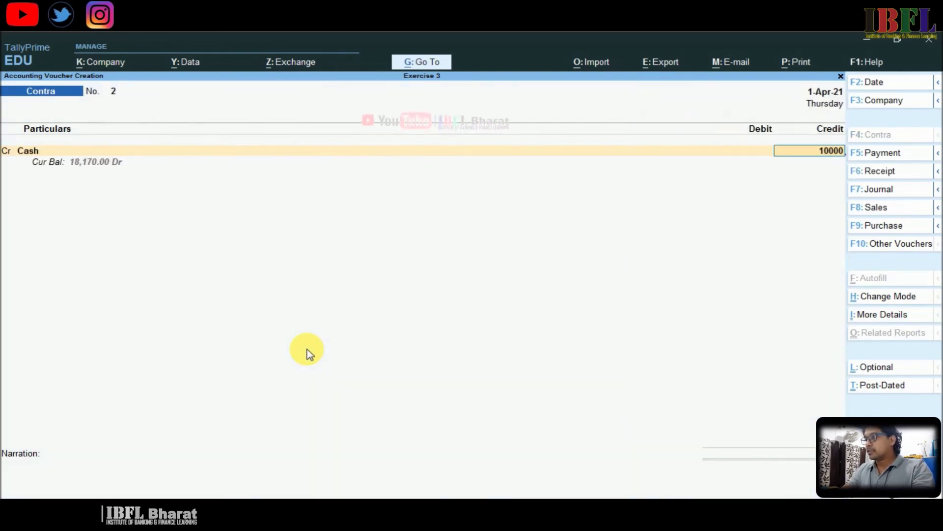
pyautogui.press('Return')
# - Debit Bank with 10,000, accept the Cash allocation without instrument or bank details, and save the contra voucher
pyautogui.press('Return')
pyautogui.press('Return')
pyautogui.press('Return')
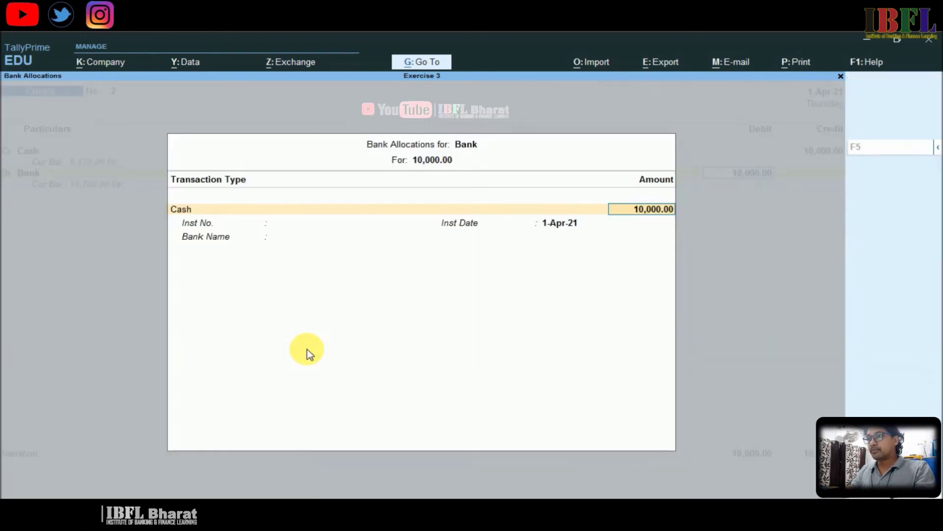
pyautogui.press('Down')
pyautogui.press('Down')
pyautogui.press('Down')
pyautogui.hotkey('ctrl', 'a')
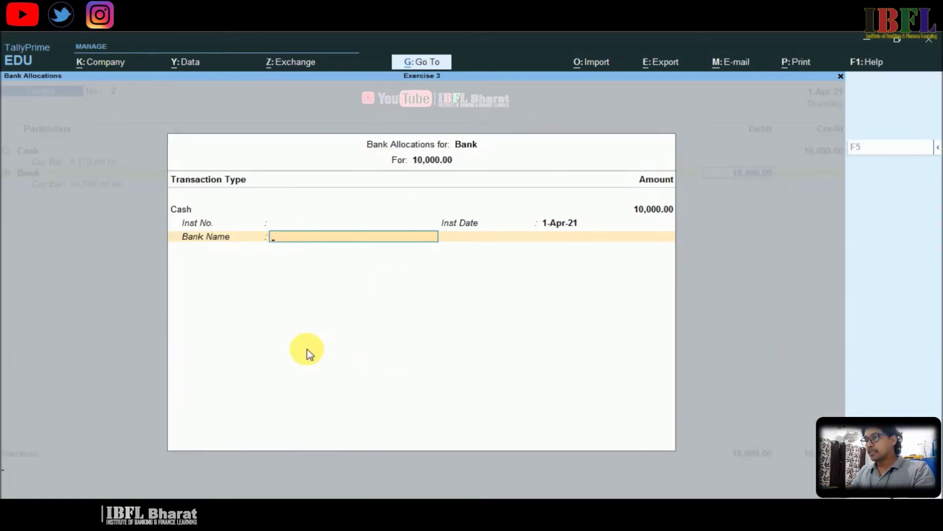
pyautogui.hotkey('ctrl', 'a')
pyautogui.press('Return')
pyautogui.press('Return')
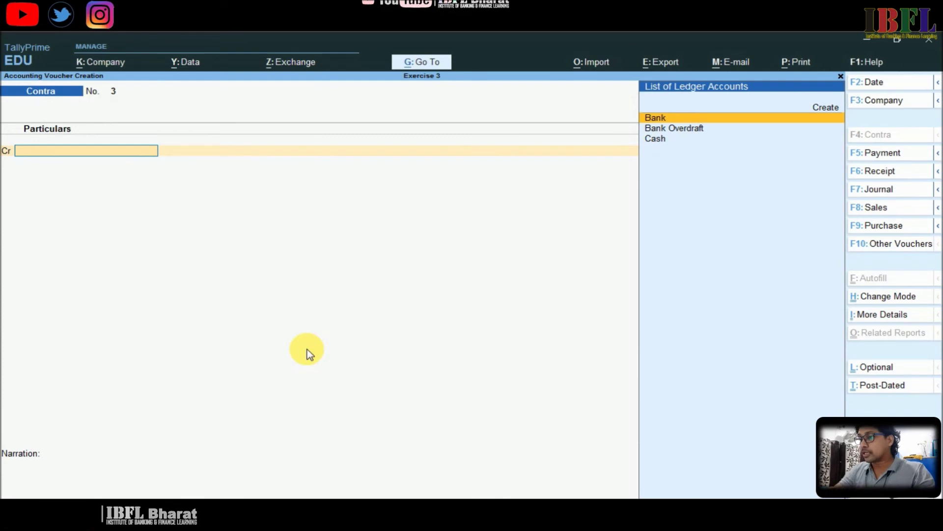
# - Start a Receipt voucher and create a ledger with the party's name under Sundry Debtors for its credit account
pyautogui.press('F6')
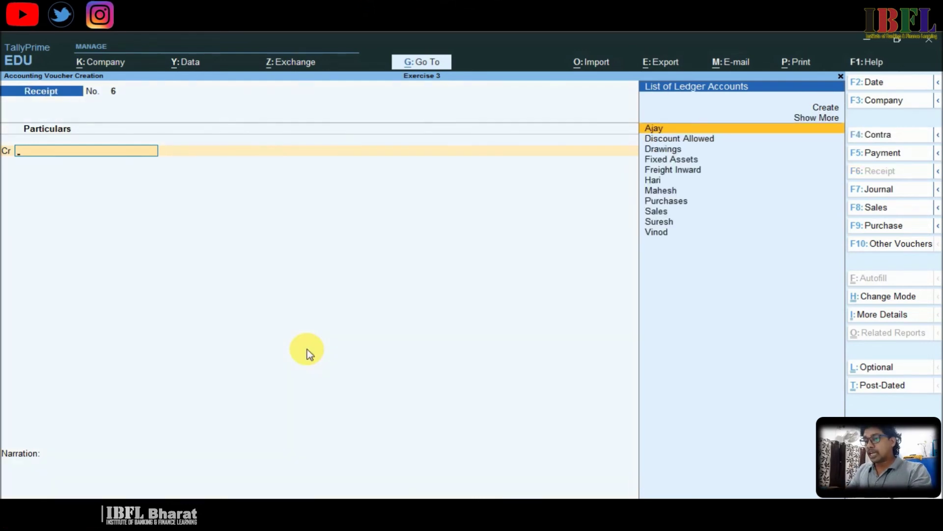
pyautogui.hotkey('alt', 'c')
pyautogui.write('Prem')
pyautogui.press('Return')
pyautogui.press('Return')
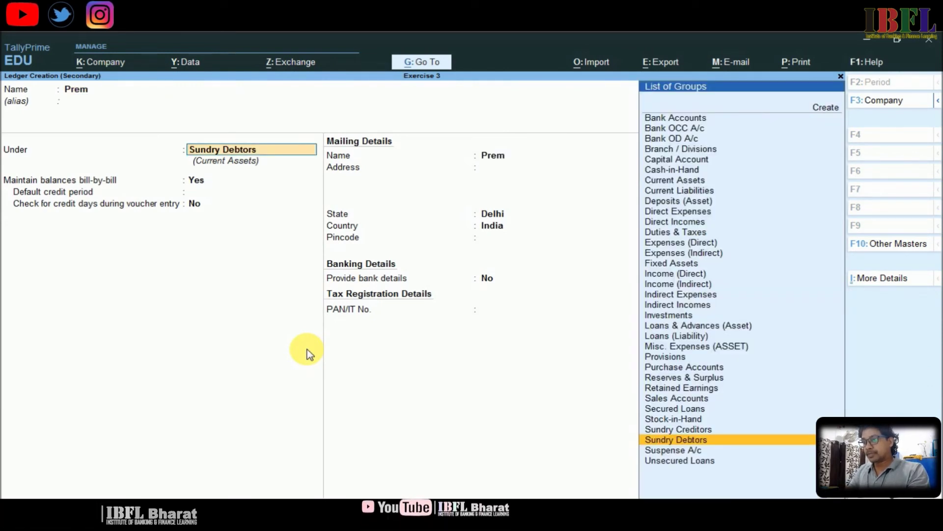
pyautogui.press('ctrl')
pyautogui.hotkey('ctrl', 'a')
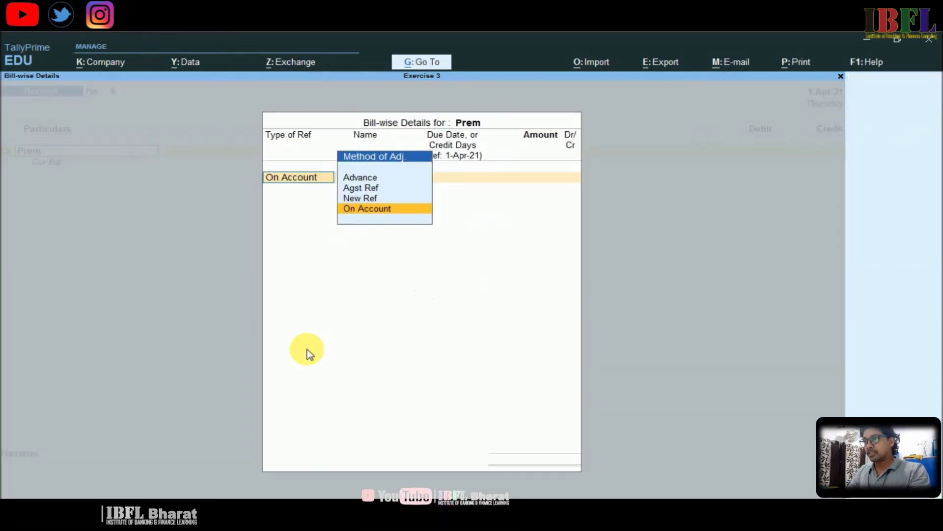
pyautogui.press('Return')
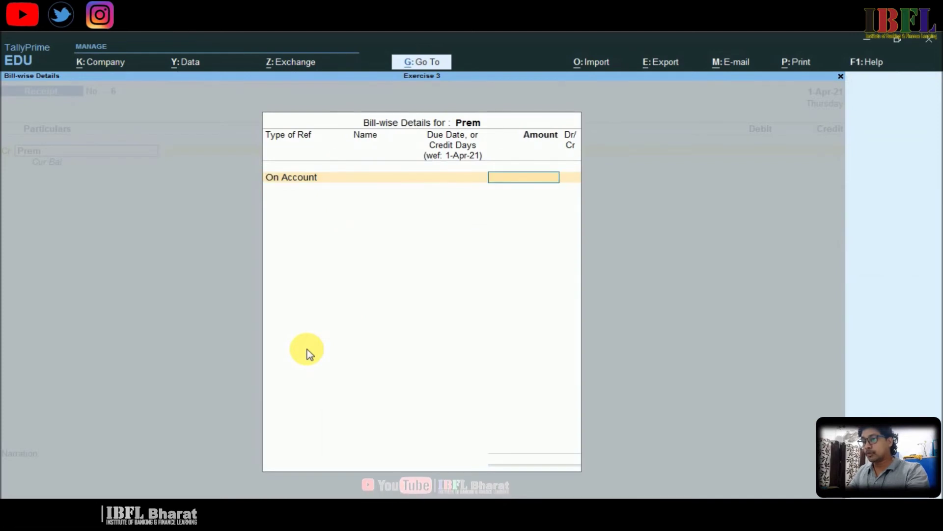
pyautogui.write('4300')
pyautogui.press('Escape')
pyautogui.press('Escape')
# - Open the newly created debtor's ledger for alteration
pyautogui.press('Up')
pyautogui.press('Up')
pyautogui.press('Up')
pyautogui.press('Up')
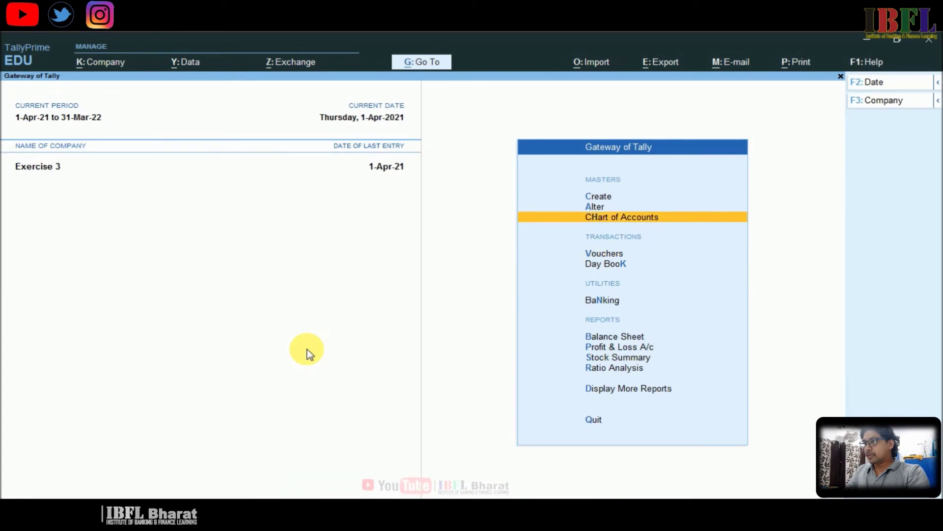
pyautogui.press('Down')
pyautogui.press('Return')
pyautogui.press('Down')
pyautogui.press('Return')
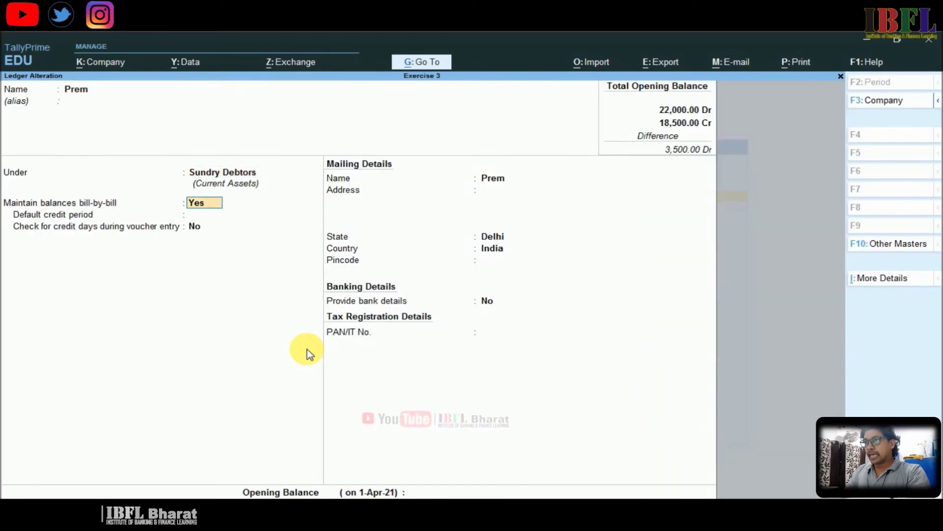
# - Keep the ledger's group, bill-by-bill and mailing details, and set its opening balance to 4,300
pyautogui.press('Return')
pyautogui.press('Return')
pyautogui.press('Return')
pyautogui.press('Return')
pyautogui.press('Return')
pyautogui.press('Return')
pyautogui.press('Return')
pyautogui.press('Return')
pyautogui.press('Return')
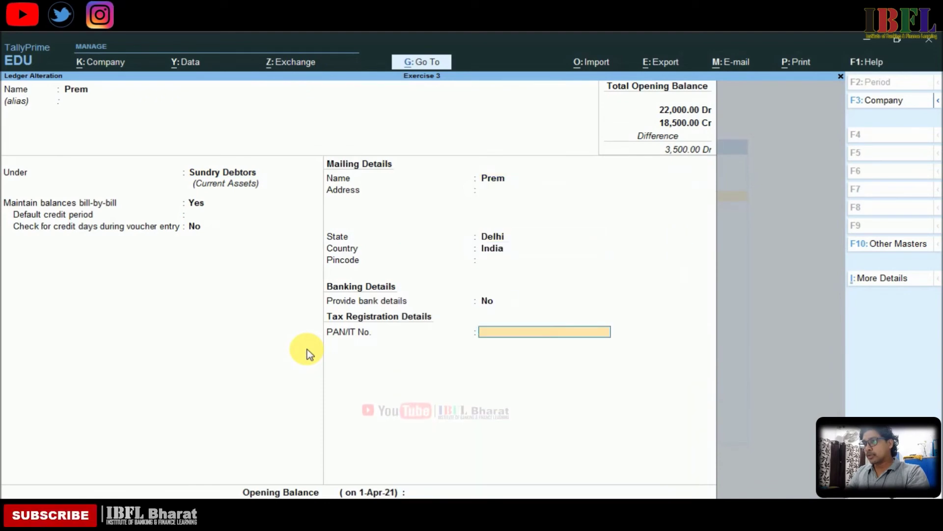
pyautogui.press('Return')
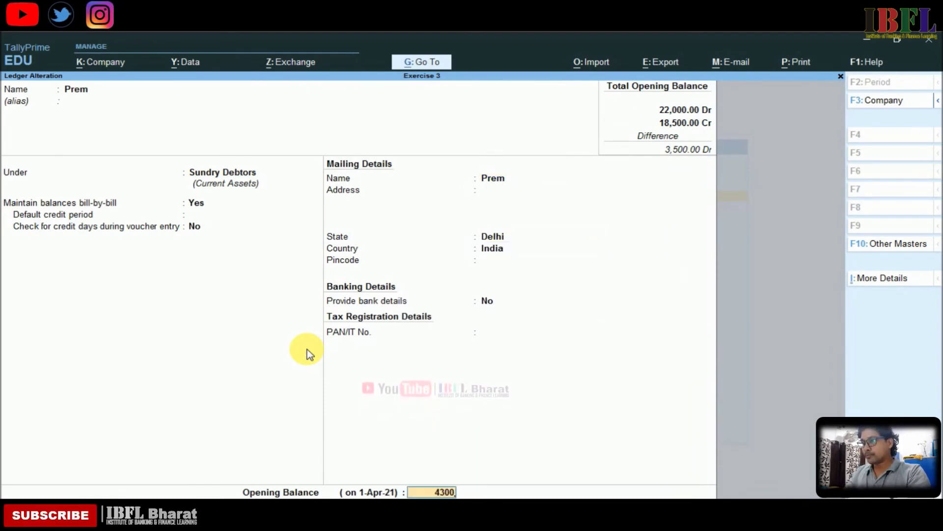
pyautogui.press('Return')
# - Break up the opening balance as bill P-001 dated 31/3/2021 for 4,300 Dr, then save the ledger and leave the ledger screens
pyautogui.press('Return')
pyautogui.write('P-001')
pyautogui.press('Return')
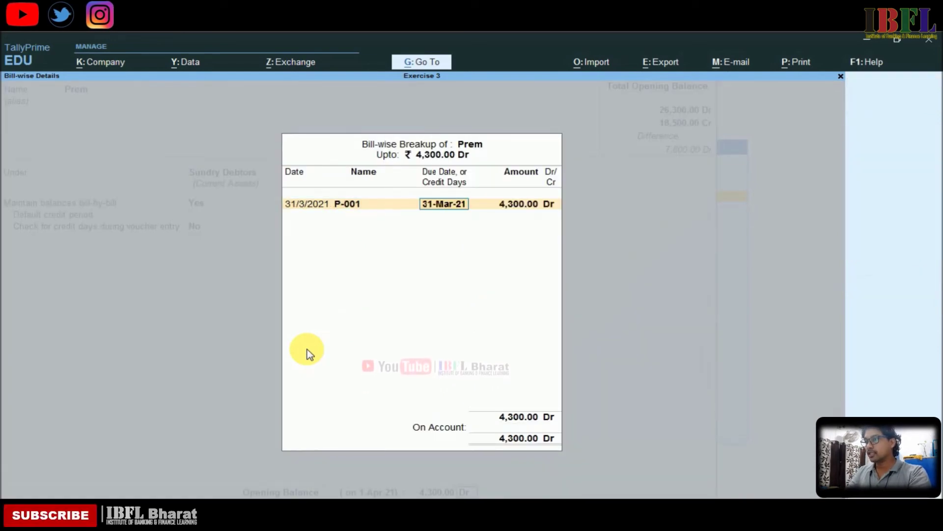
pyautogui.press('Return')
pyautogui.press('Return')
pyautogui.press('Return')
pyautogui.press('Return')
pyautogui.press('Return')
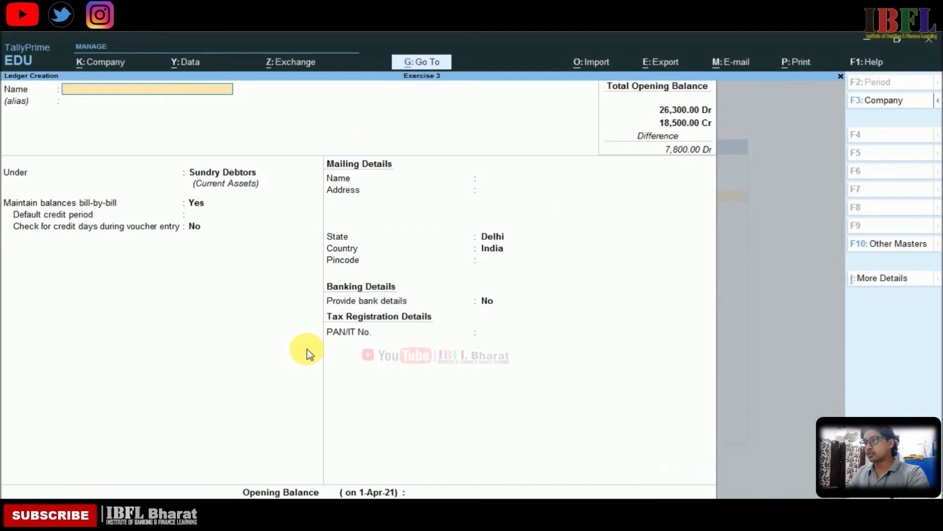
pyautogui.press('Escape')
pyautogui.press('Escape')
pyautogui.press('Escape')
pyautogui.press('Escape')
# - Start a Receipt voucher and credit the ledger of the debtor with the new opening balance
pyautogui.press('v')
pyautogui.press('Down')
pyautogui.press('Down')
pyautogui.press('Down')
pyautogui.press('Down')
pyautogui.press('Down')
pyautogui.press('Down')
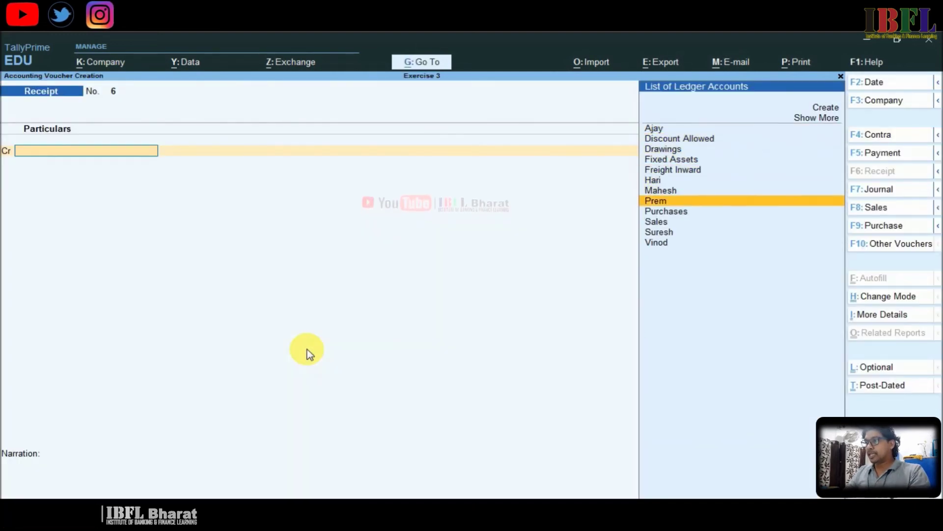
pyautogui.press('Return')
# - Adjust the receipt as Agst Ref against the debtor's pending bill P-001 for 4,300
pyautogui.press('Return')
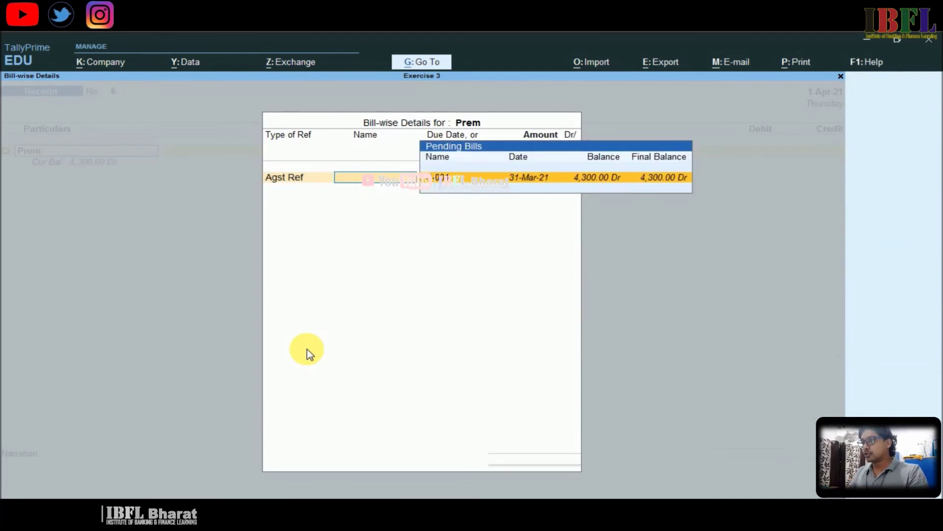
pyautogui.press('Return')
pyautogui.press('Return')
pyautogui.press('Return')
pyautogui.press('Return')
pyautogui.press('Return')
# - Debit Bank with 4,150 and Discount Allowed with 150, leave the narration empty, and save the receipt voucher
pyautogui.write('Bank')
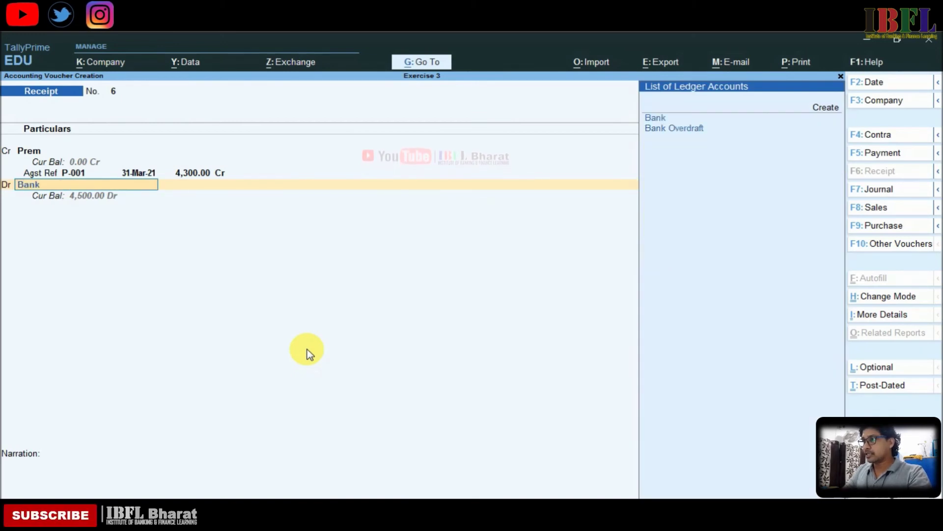
pyautogui.press('Return')
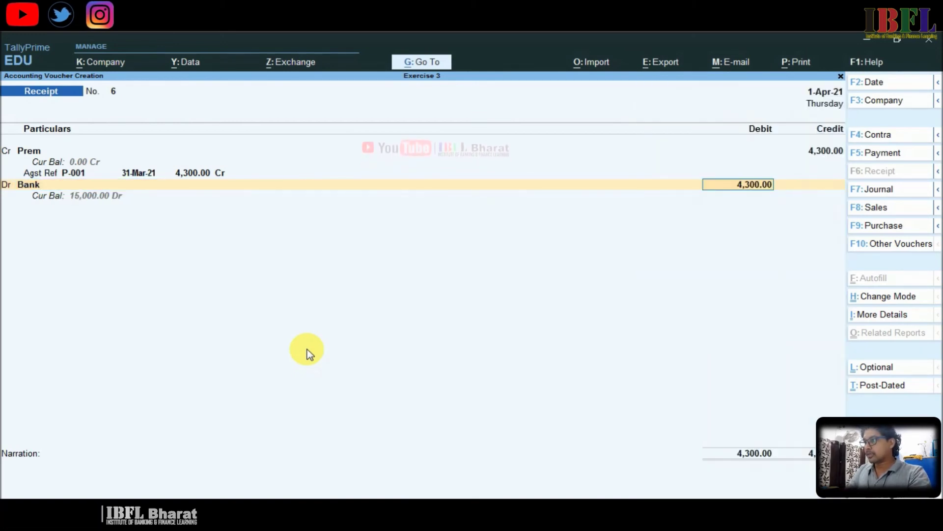
pyautogui.write('4150')
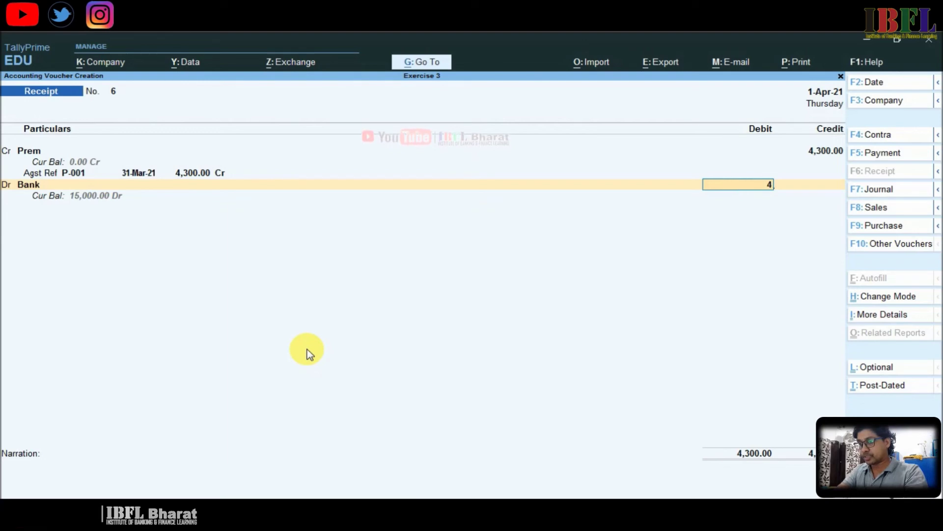
pyautogui.press('Return')
pyautogui.press('Return')
pyautogui.press('Return')
pyautogui.press('Return')
pyautogui.press('Return')
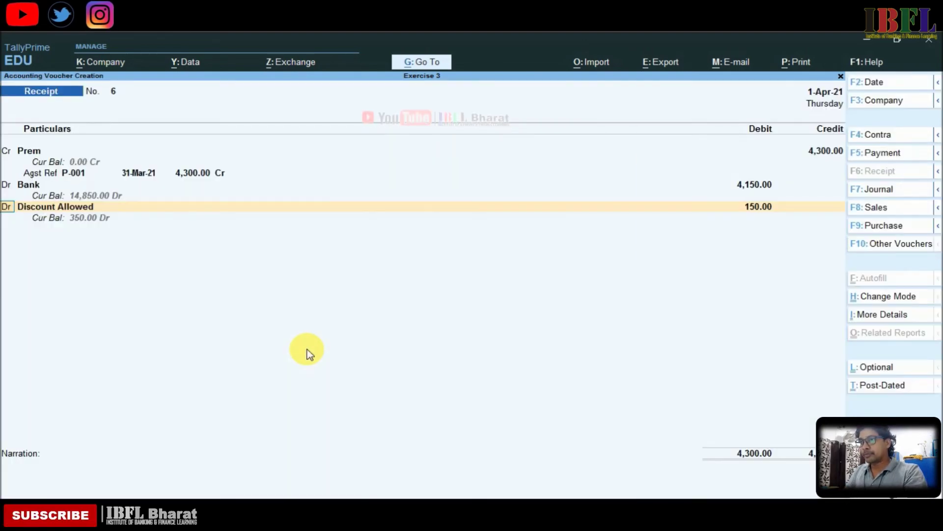
pyautogui.press('BackSpace')
pyautogui.press('Return')
pyautogui.press('Return')
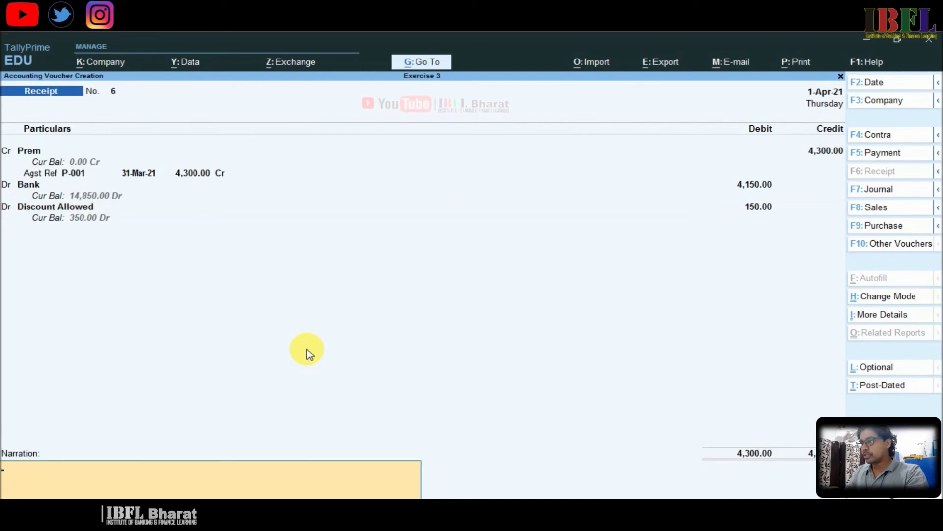
pyautogui.press('Return')
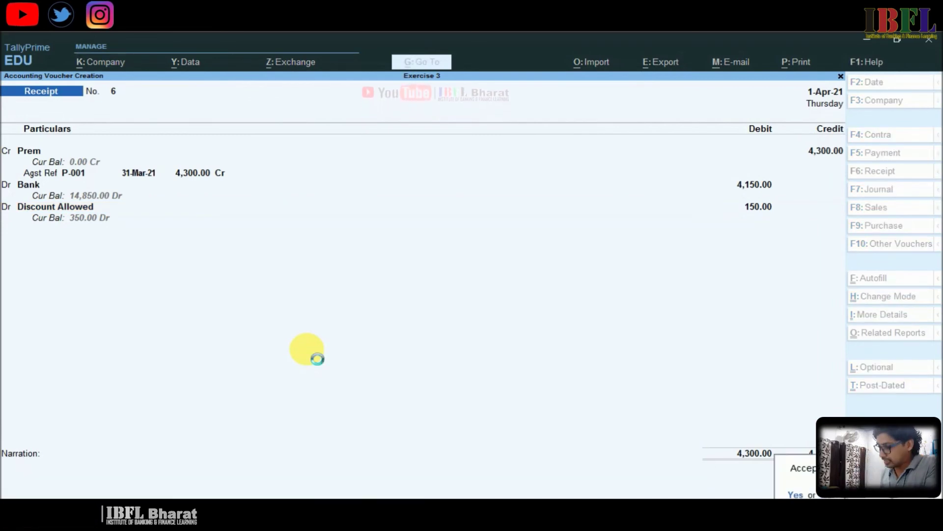
pyautogui.press('Return')
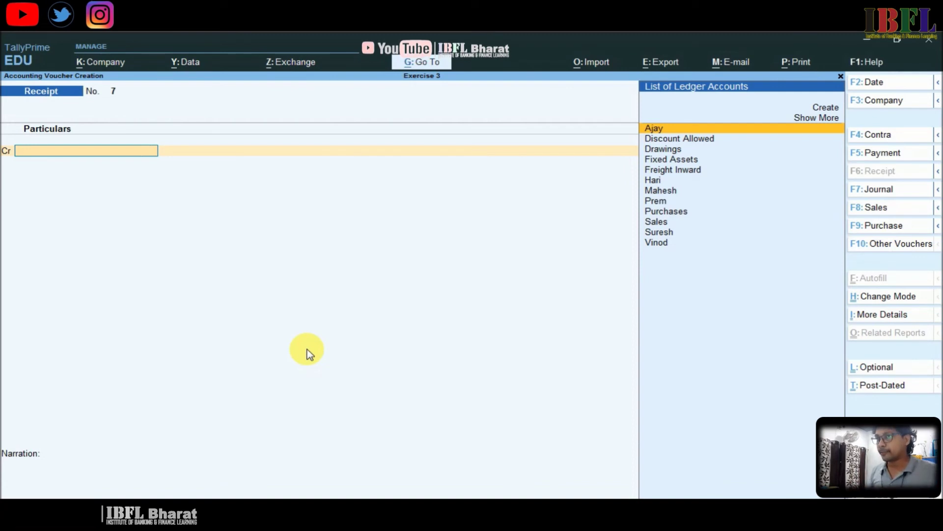
# - Start a Journal voucher and debit the ledger of the debtor who has just paid
pyautogui.press('F7')
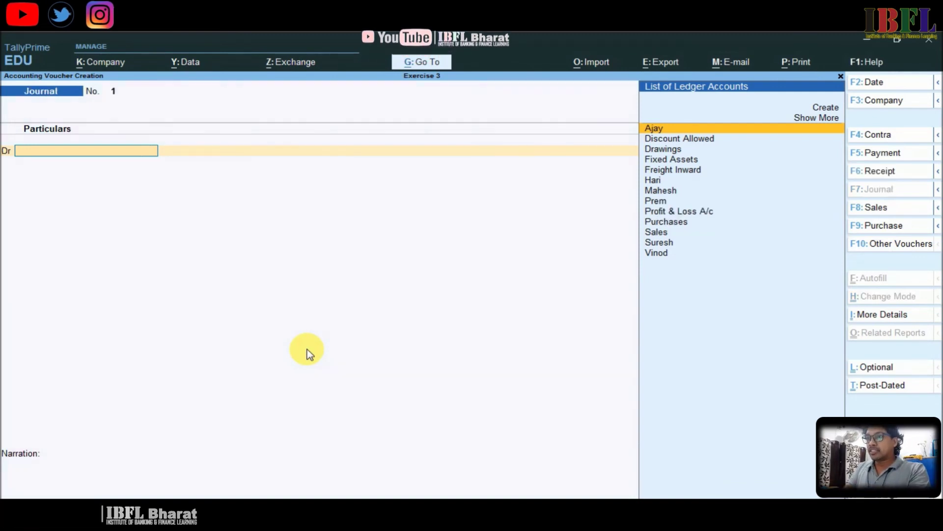
pyautogui.press('Down')
pyautogui.press('Down')
pyautogui.press('Down')
pyautogui.press('Down')
pyautogui.press('Down')
pyautogui.press('Down')
pyautogui.press('Down')
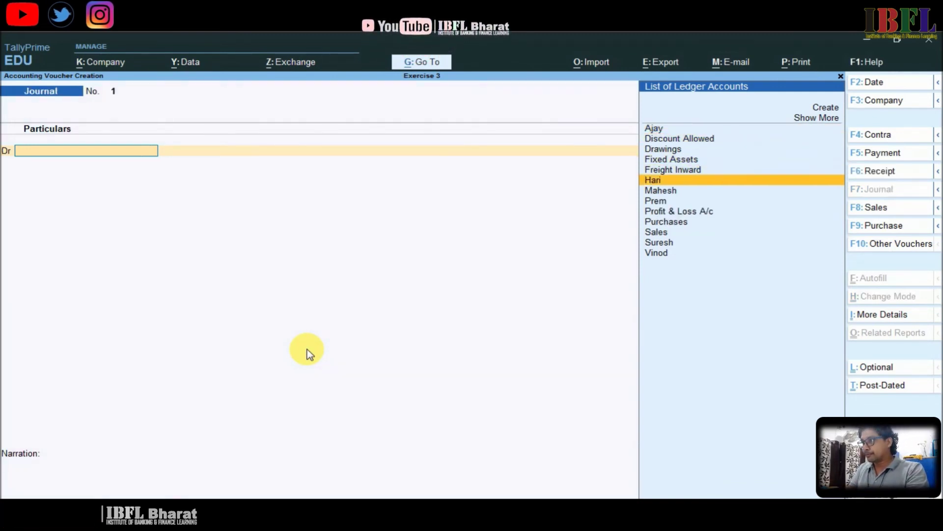
pyautogui.press('Return')
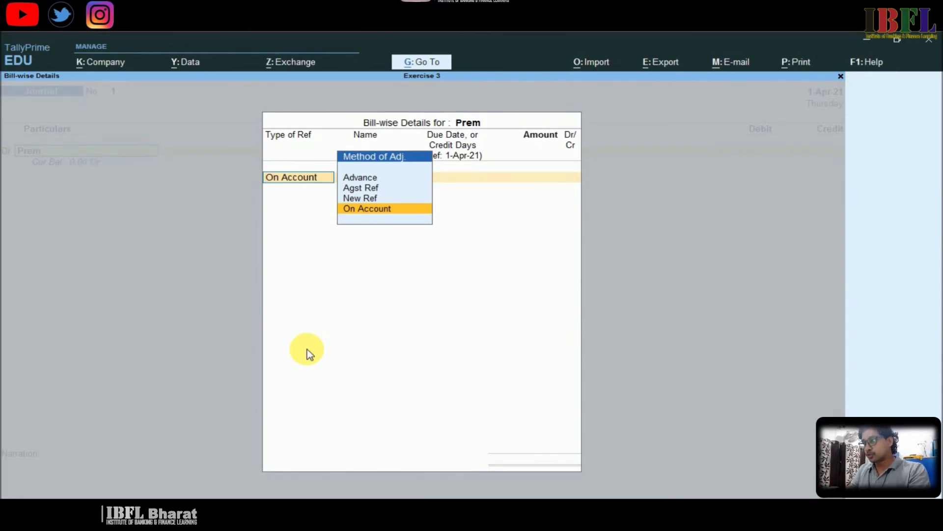
# - Record the journal's debtor amount as On Account with 4,170 Dr
pyautogui.press('Return')
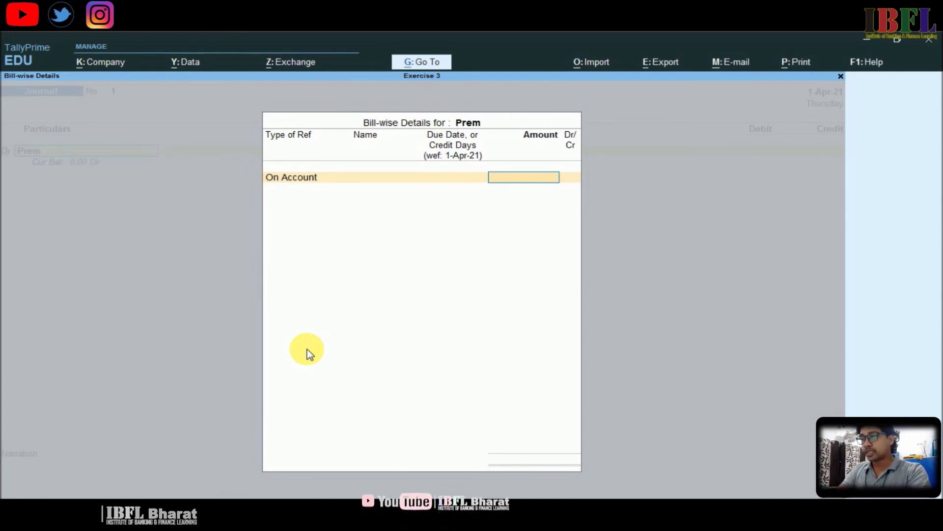
pyautogui.write('4,170')
pyautogui.press('Return')
pyautogui.press('Return')
pyautogui.press('Return')
pyautogui.press('Return')
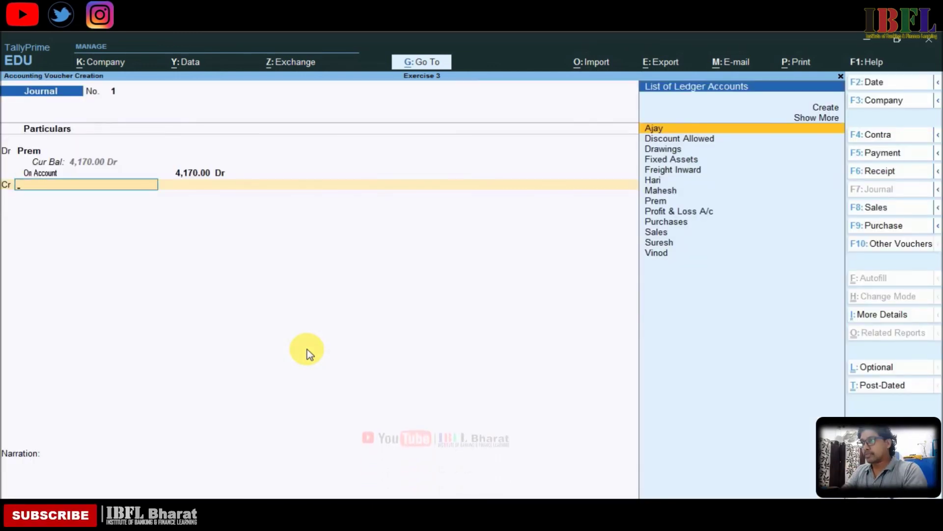
# - Credit Bank in the journal, add a Bank Charges ledger, and save the voucher
pyautogui.write('bank')
pyautogui.press('Return')
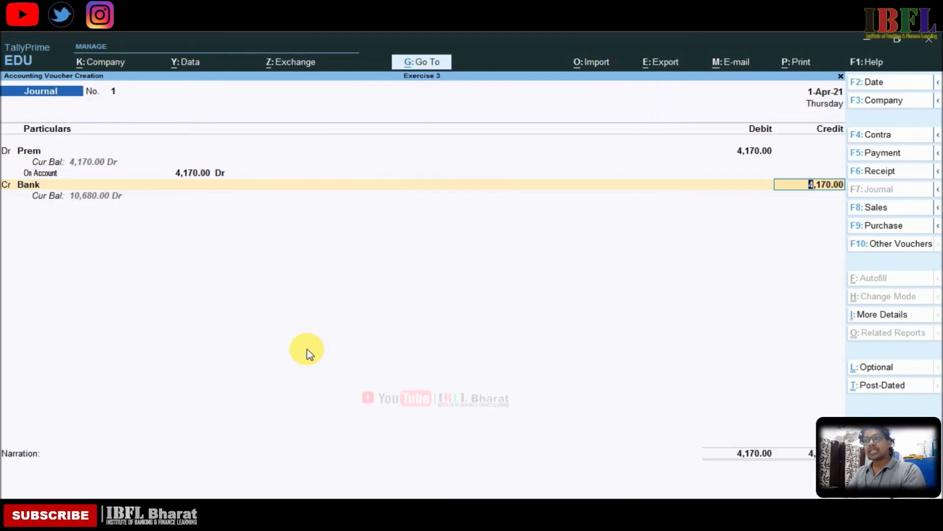
pyautogui.press('Return')
pyautogui.press('Return')
pyautogui.press('Return')
pyautogui.press('Return')
pyautogui.press('Return')
pyautogui.press('Return')
pyautogui.press('Return')
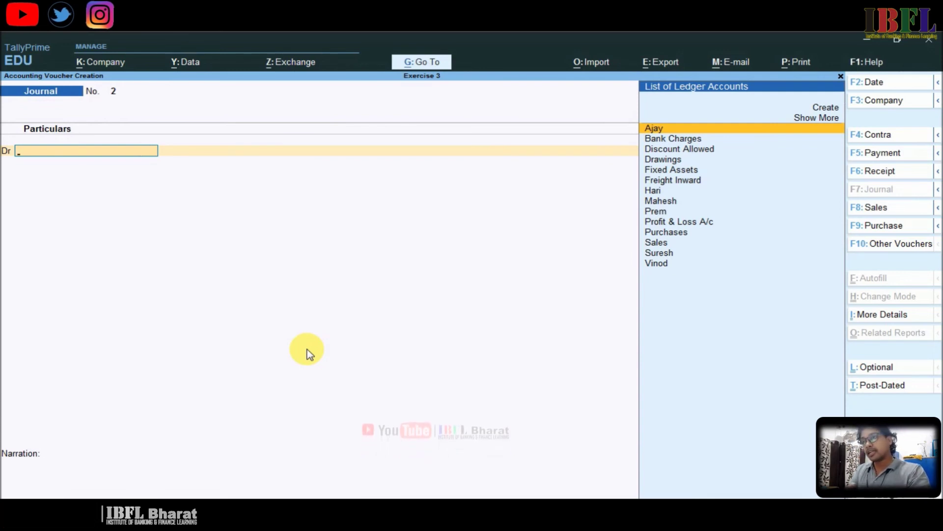
# - Start a Receipt voucher, create a ledger with the new party's name under Sundry Debtors, and quit the voucher unsaved
pyautogui.press('F6')
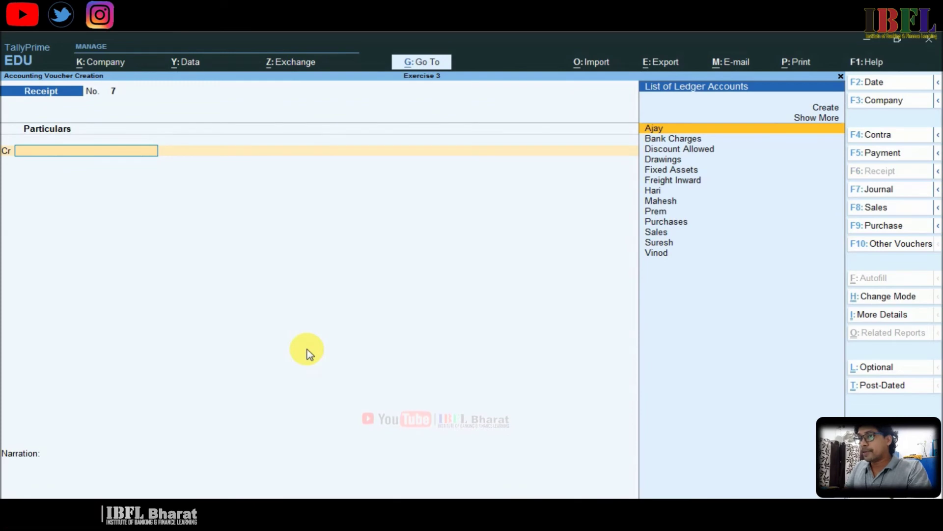
pyautogui.press('alt')
pyautogui.hotkey('alt', 'c')
pyautogui.write('Kishore')
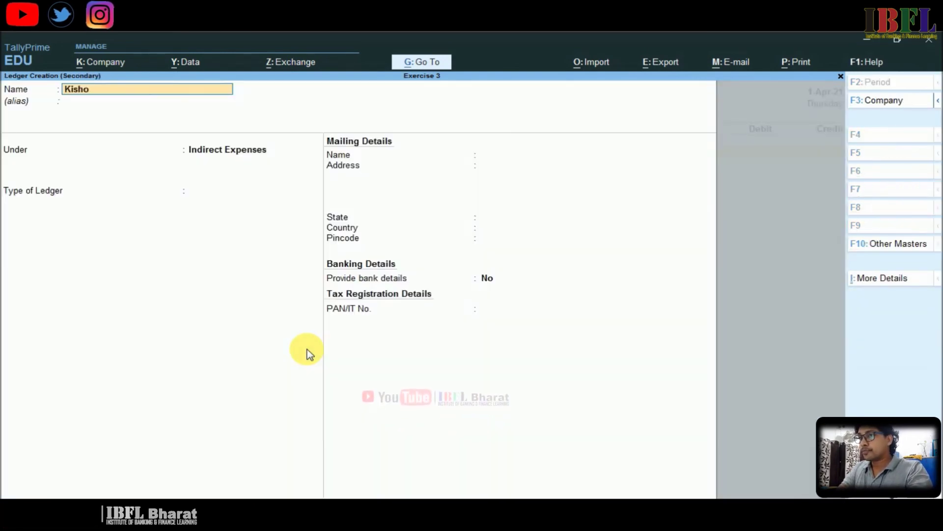
pyautogui.press('Return')
pyautogui.press('Return')
pyautogui.write('Deb')
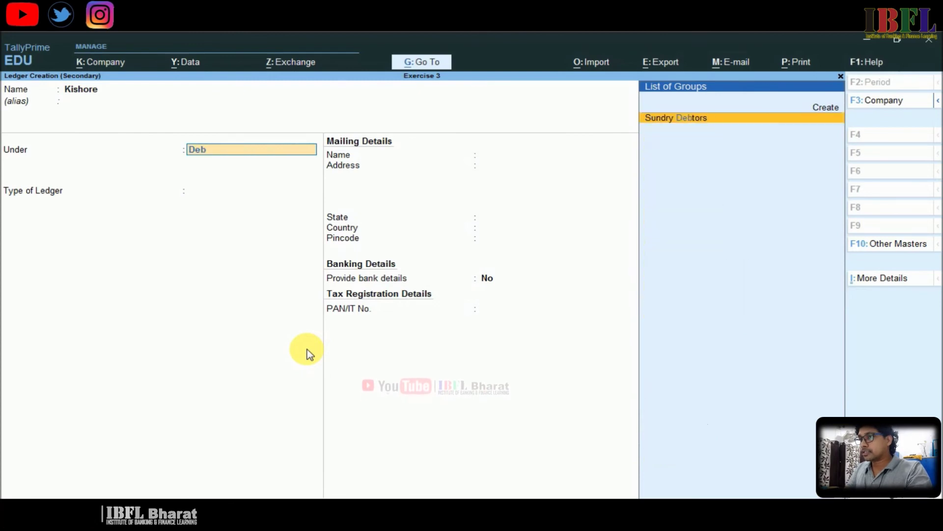
pyautogui.press('Return')
pyautogui.press('Return')
pyautogui.press('Return')
pyautogui.press('Return')
pyautogui.press('Return')
pyautogui.press('Return')
pyautogui.press('Return')
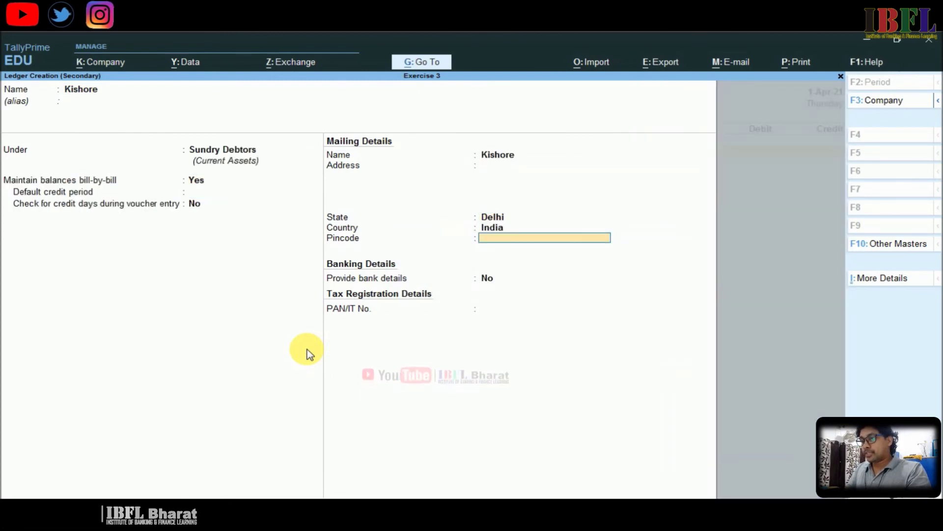
pyautogui.hotkey('ctrl', 'a')
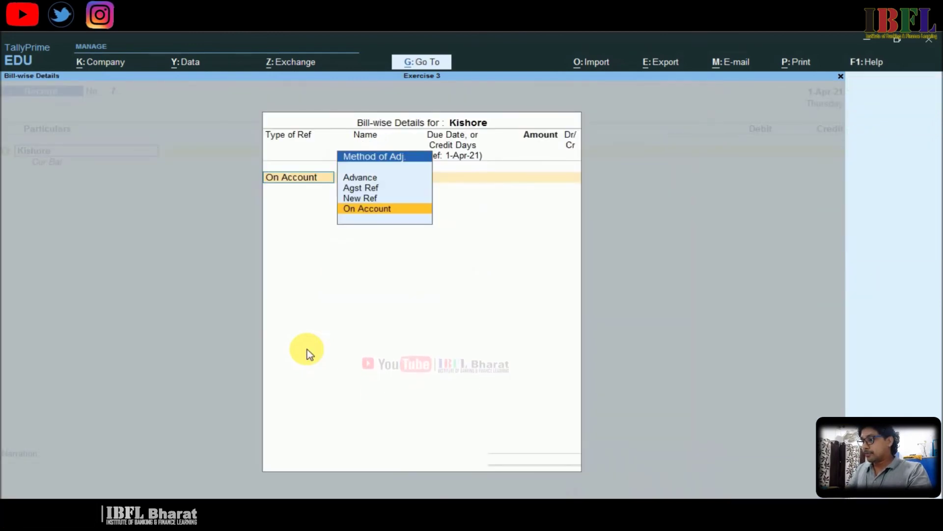
pyautogui.press('Escape')
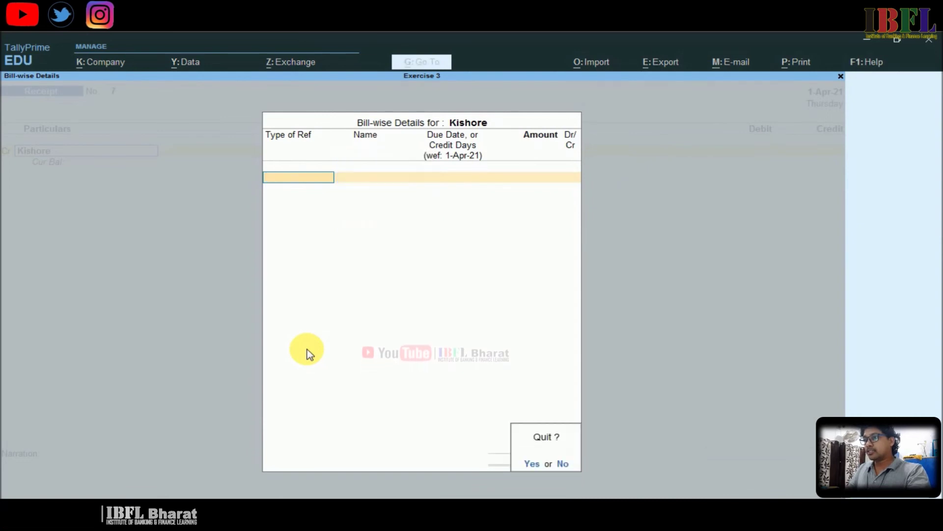
pyautogui.press('y')
pyautogui.press('Escape')
pyautogui.press('Up')
pyautogui.press('Up')
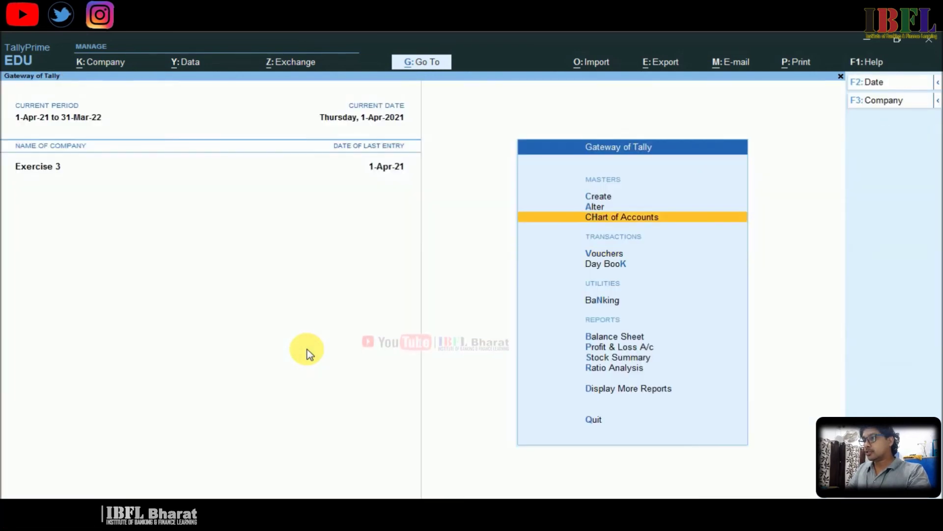
pyautogui.press('Return')
pyautogui.press('Down')
pyautogui.press('Return')
pyautogui.press('Escape')
# - Open the new Sundry Debtors party's ledger for alteration from the list of ledgers
pyautogui.press('Down')
pyautogui.press('Return')
pyautogui.press('Down')
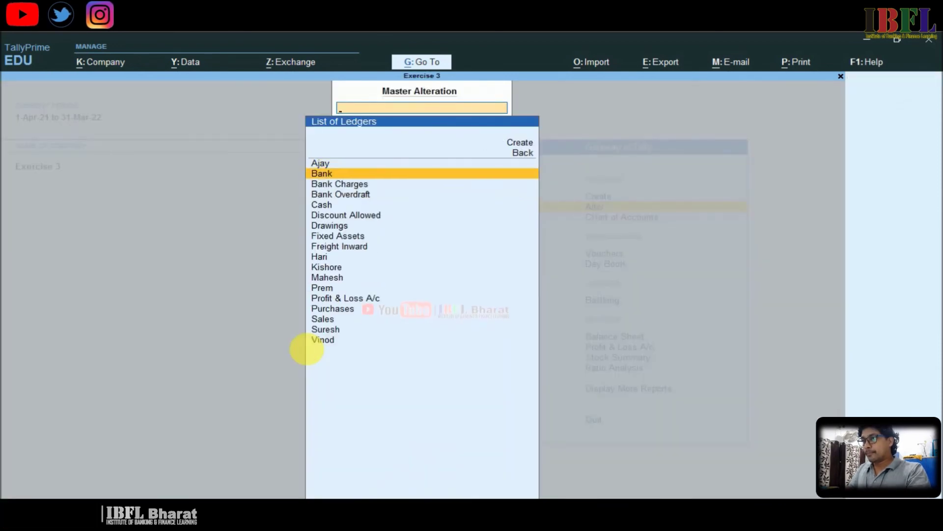
pyautogui.press('Return')
pyautogui.press('Escape')
pyautogui.press('y')
pyautogui.press('Down')
pyautogui.press('Down')
pyautogui.press('Down')
pyautogui.press('Down')
pyautogui.press('Down')
pyautogui.press('Down')
pyautogui.press('Down')
pyautogui.press('Down')
pyautogui.press('Down')
pyautogui.press('Return')
# - Keep the new party's ledger details and set its opening balance to 3,000
pyautogui.press('Return')
pyautogui.press('Return')
pyautogui.press('Return')
pyautogui.press('Return')
pyautogui.press('Return')
pyautogui.press('Return')
pyautogui.press('Return')
pyautogui.press('Return')
pyautogui.press('Return')
pyautogui.press('Return')
pyautogui.press('Return')
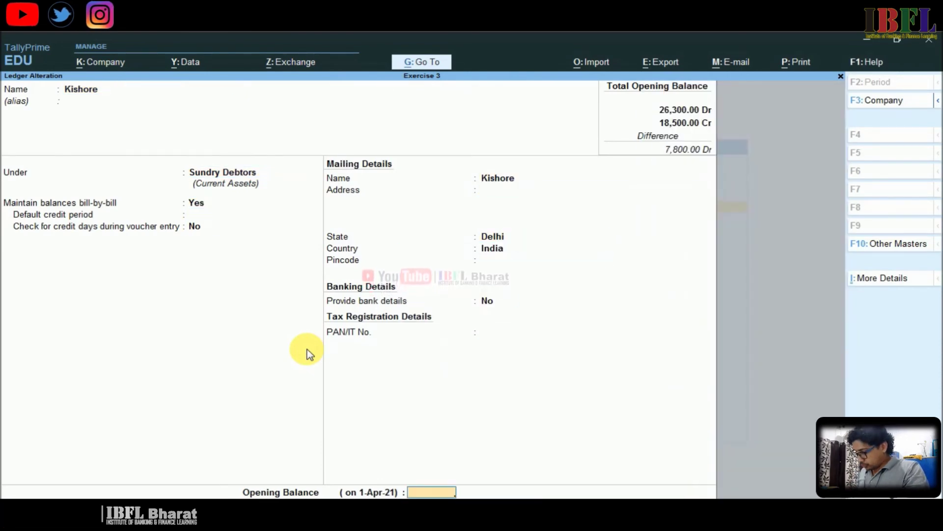
pyautogui.write('3,000')
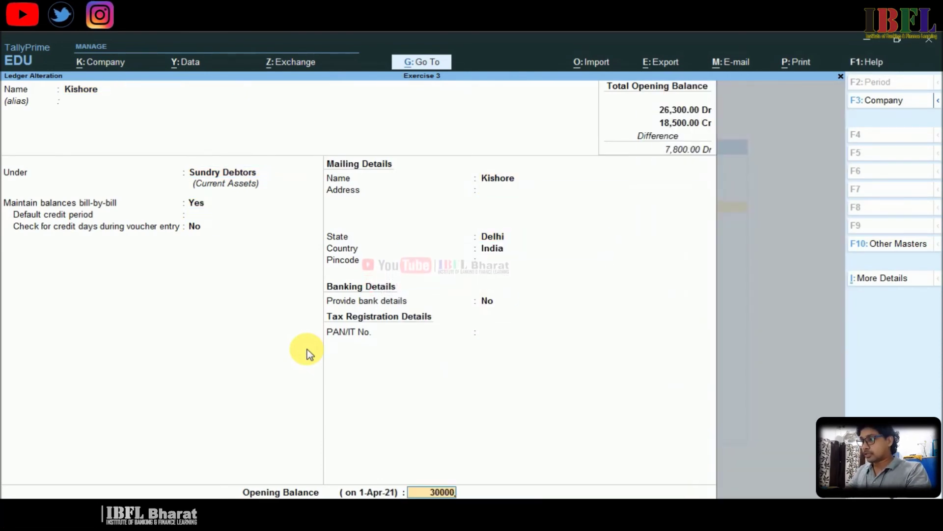
pyautogui.press('Return')
# - Break up the opening balance as bill K-001 dated 31/3/2021 for 3,000 Dr, save the ledger, and return to the Gateway of Tally
pyautogui.press('Return')
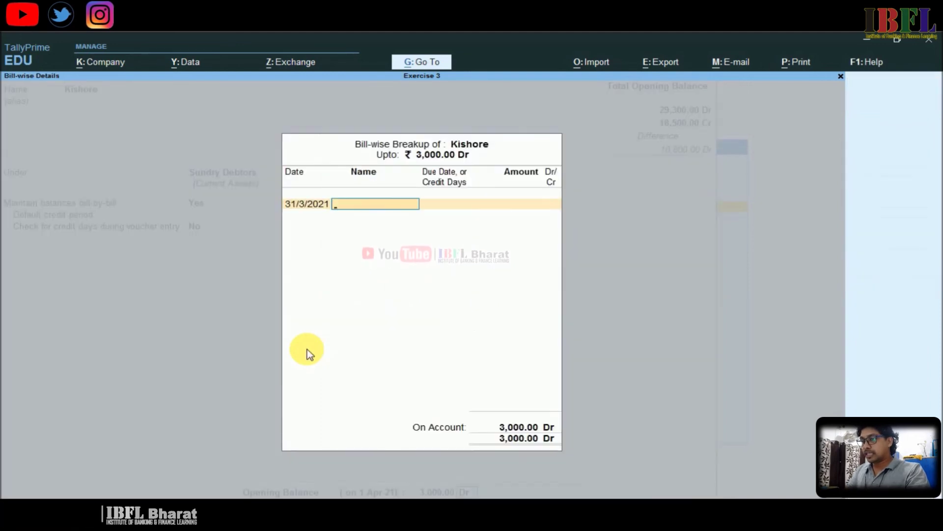
pyautogui.write('K-001')
pyautogui.press('Return')
pyautogui.press('Return')
pyautogui.press('Return')
pyautogui.press('Return')
pyautogui.press('Return')
pyautogui.press('Return')
pyautogui.press('Escape')
pyautogui.press('Escape')
pyautogui.press('Escape')
pyautogui.press('Escape')
pyautogui.press('Down')
pyautogui.press('Down')
pyautogui.press('Down')
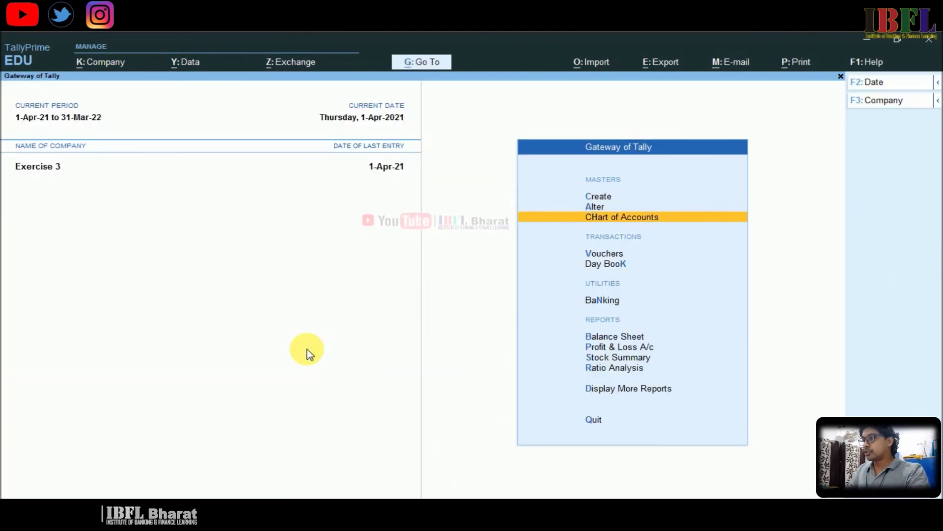
# - Start a Receipt voucher and credit the new Sundry Debtors party
pyautogui.press('Return')
pyautogui.press('Return')
pyautogui.press('Escape')
pyautogui.write('ki')
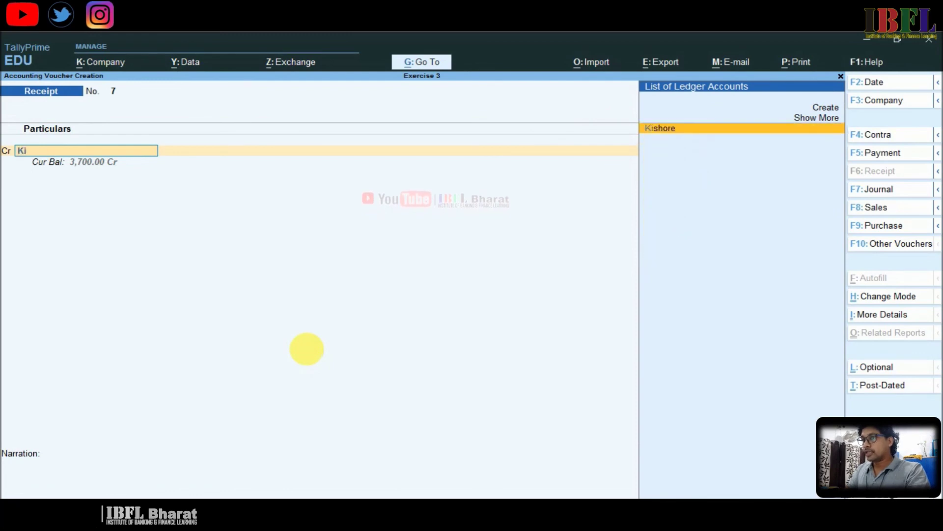
pyautogui.press('Return')
# - Allocate the party's receipt as Agst Ref to bill K-001 for 3,000 Cr
pyautogui.press('Return')
pyautogui.press('BackSpace')
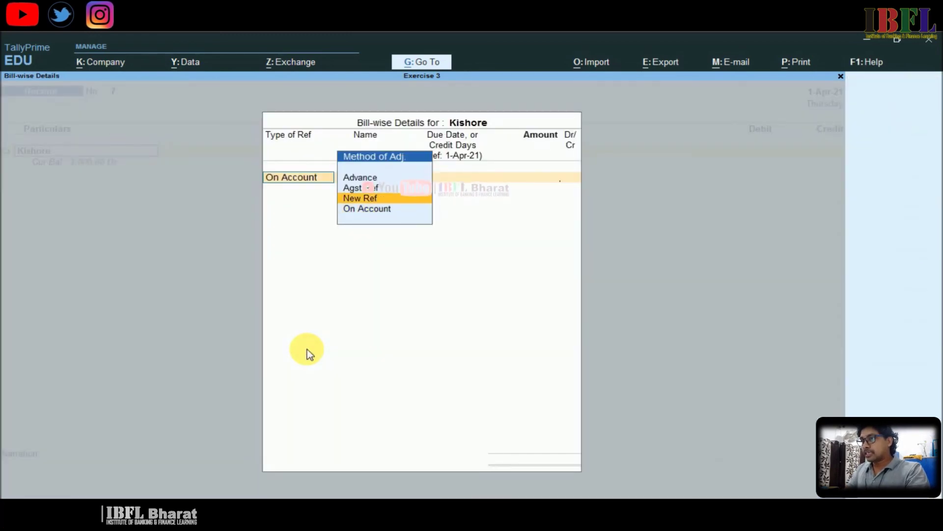
pyautogui.press('Up')
pyautogui.press('Up')
pyautogui.press('Return')
pyautogui.press('Return')
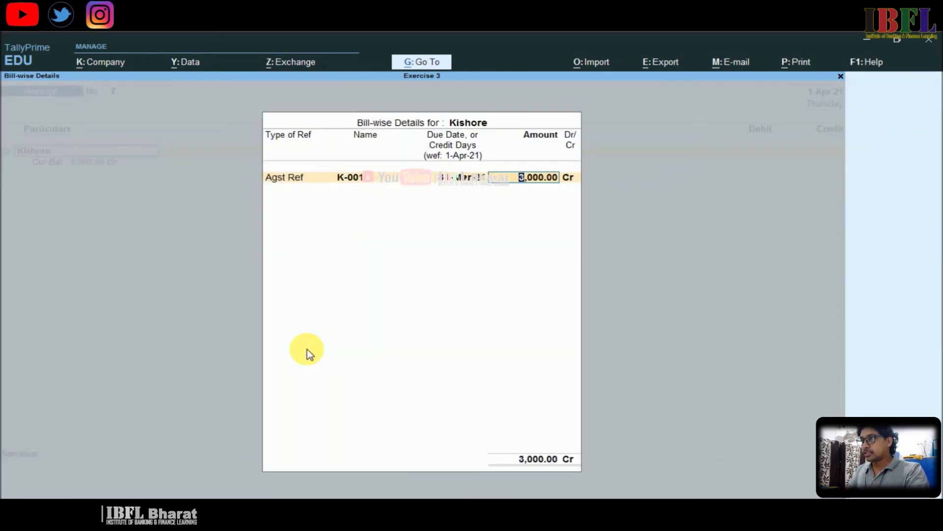
pyautogui.press('Return')
pyautogui.press('Return')
# - Debit Bank with 3,000 as a Cheque/DD dated 1-Apr-21 and save the Receipt voucher
pyautogui.press('Down')
pyautogui.press('Return')
pyautogui.press('Return')
pyautogui.press('Return')
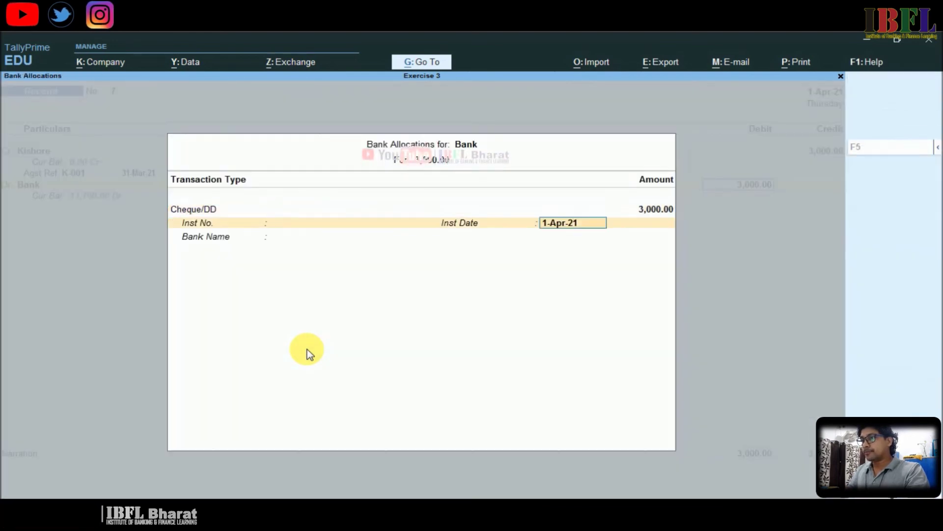
pyautogui.press('Return')
pyautogui.press('Return')
pyautogui.press('Return')
pyautogui.press('Return')
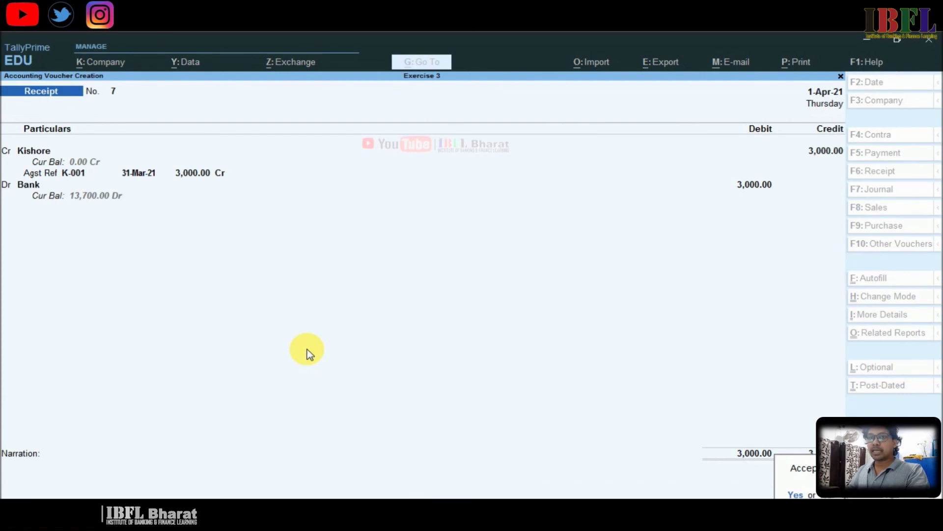
pyautogui.press('Return')
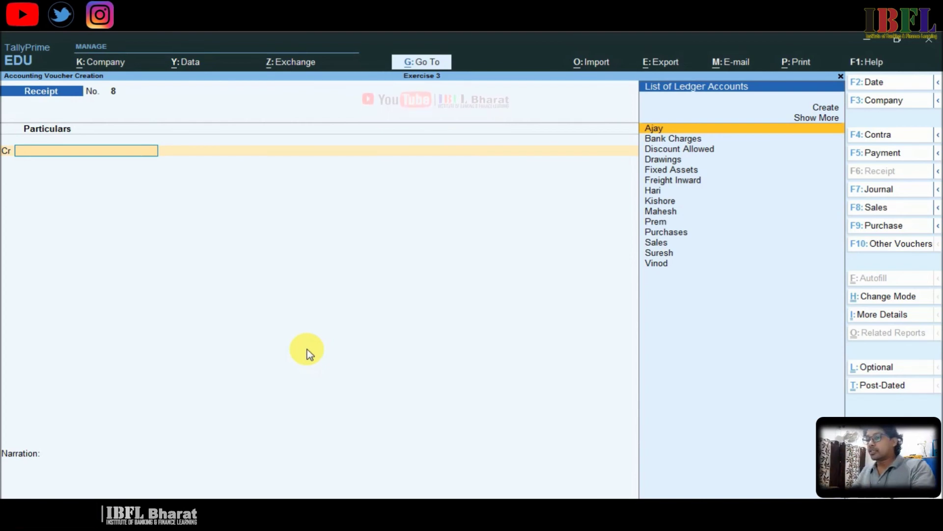
# - Switch to a Payment voucher and open the creation of a new ledger for its debit line
pyautogui.press('F5')
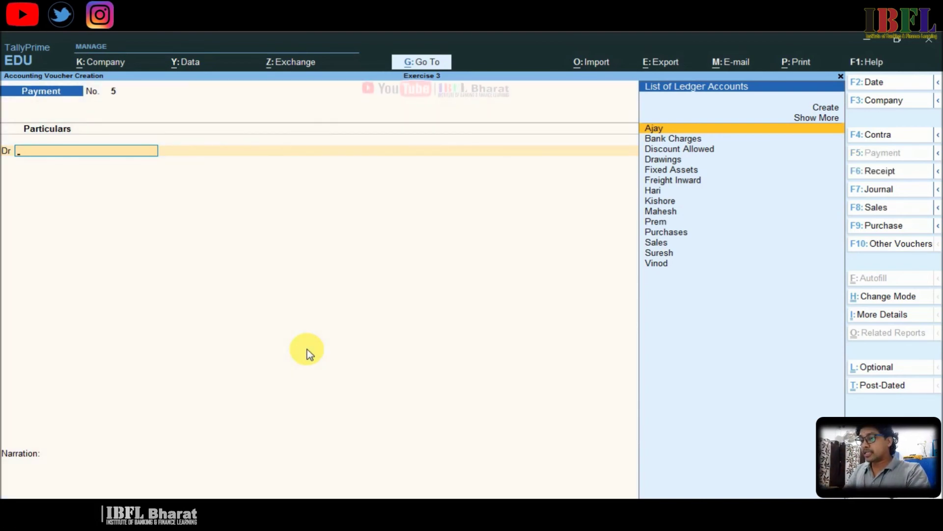
pyautogui.hotkey('alt', 'c')
pyautogui.write('Bank')
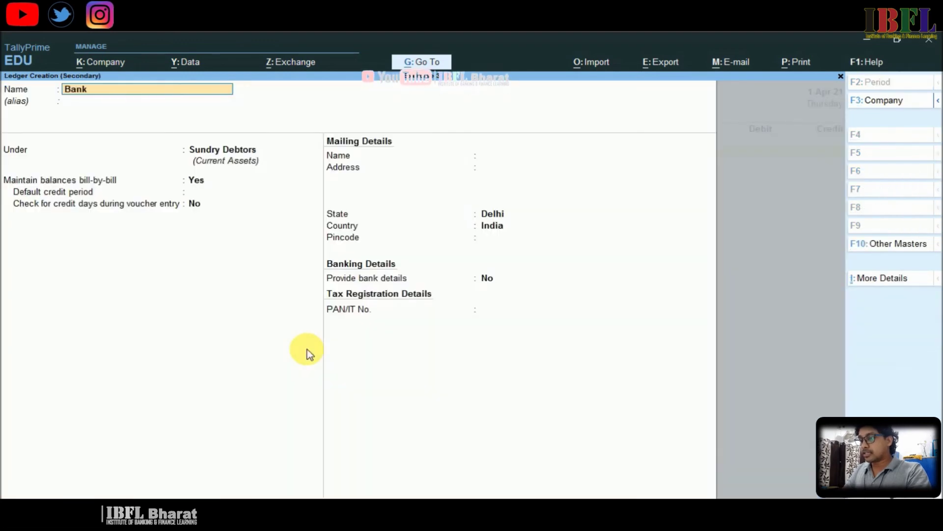
pyautogui.write(' Charges')
pyautogui.press('Return')
pyautogui.press('Escape')
pyautogui.press('Escape')
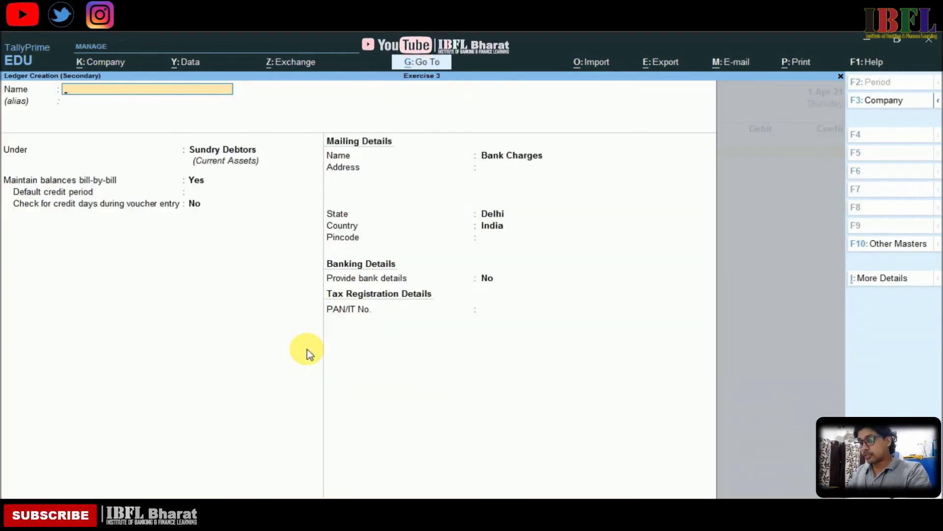
# - Create the ledger "INtt on Overdraft" under Indirect Expenses and save it
pyautogui.write('INtt on Overdraft')
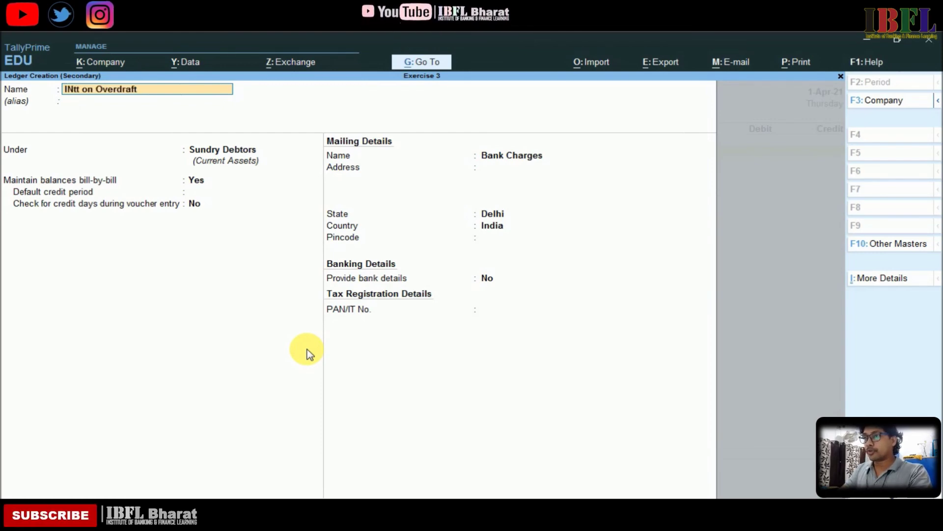
pyautogui.press('Return')
pyautogui.press('Return')
pyautogui.press('BackSpace')
pyautogui.write('ind')
pyautogui.press('Down')
pyautogui.press('Down')
pyautogui.press('Return')
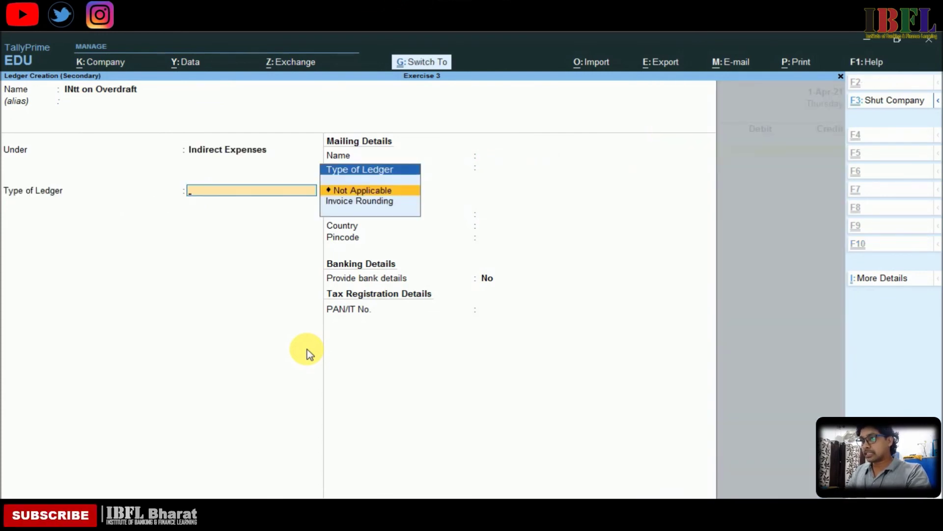
pyautogui.hotkey('ctrl', 'a')
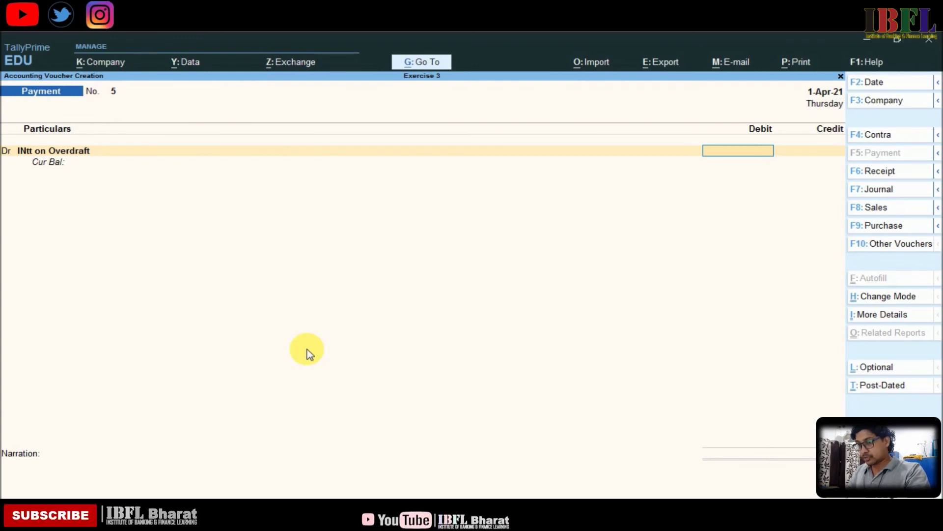
# - Debit INtt on Overdraft with 720 and Bank Charges with 60 in the Payment voucher
pyautogui.write('720')
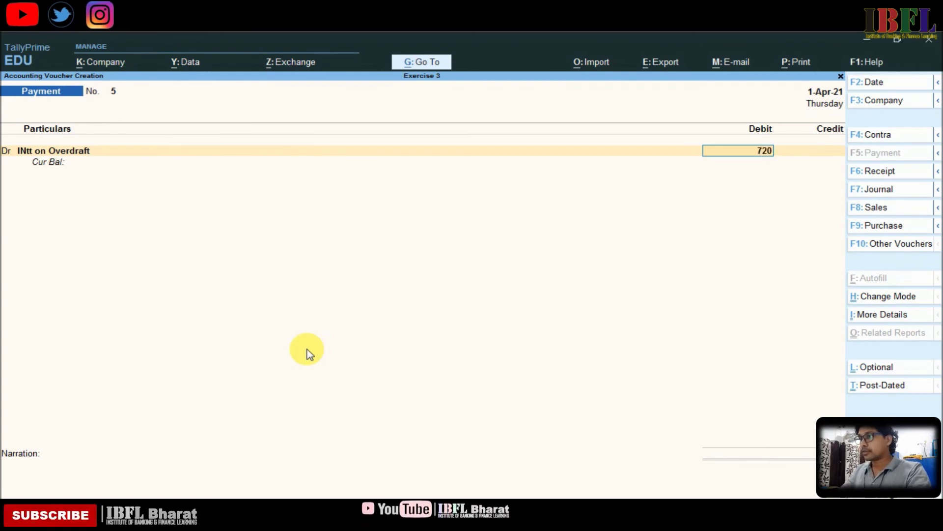
pyautogui.press('Return')
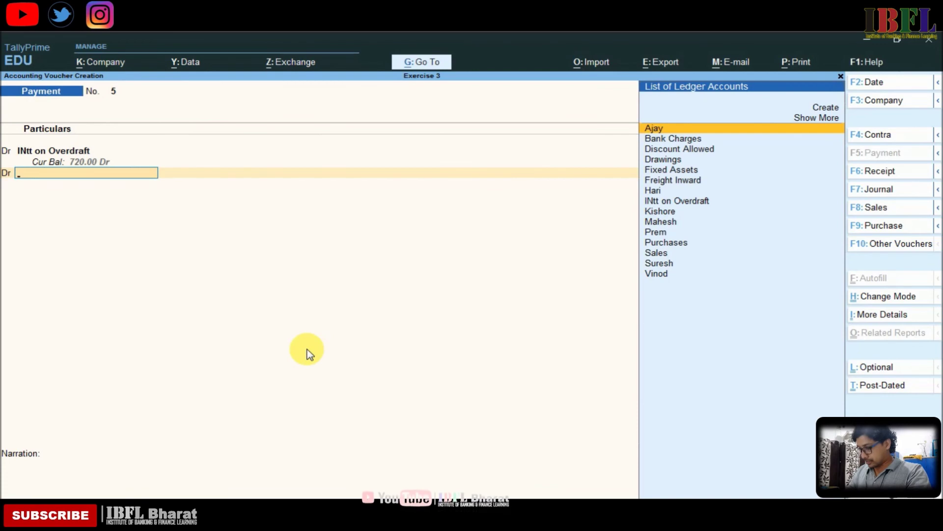
pyautogui.write('bank')
pyautogui.press('Return')
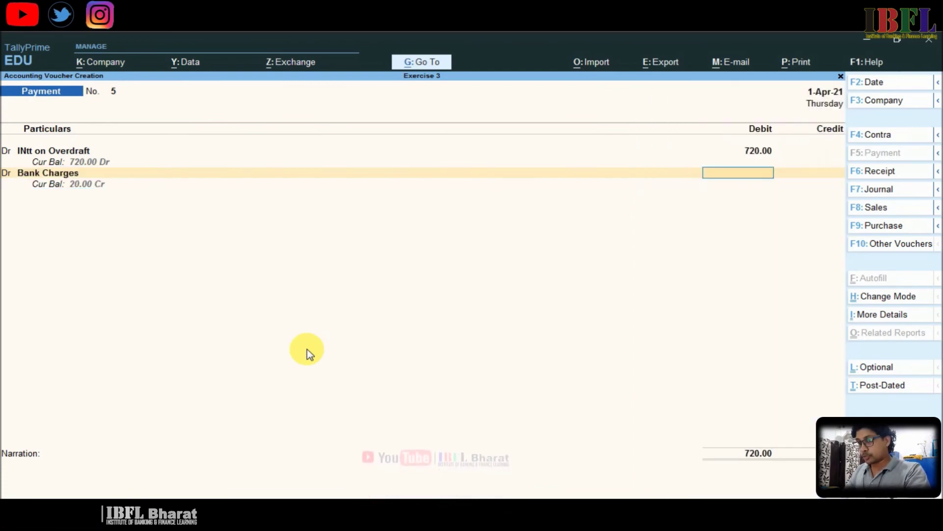
pyautogui.write('60')
pyautogui.press('Return')
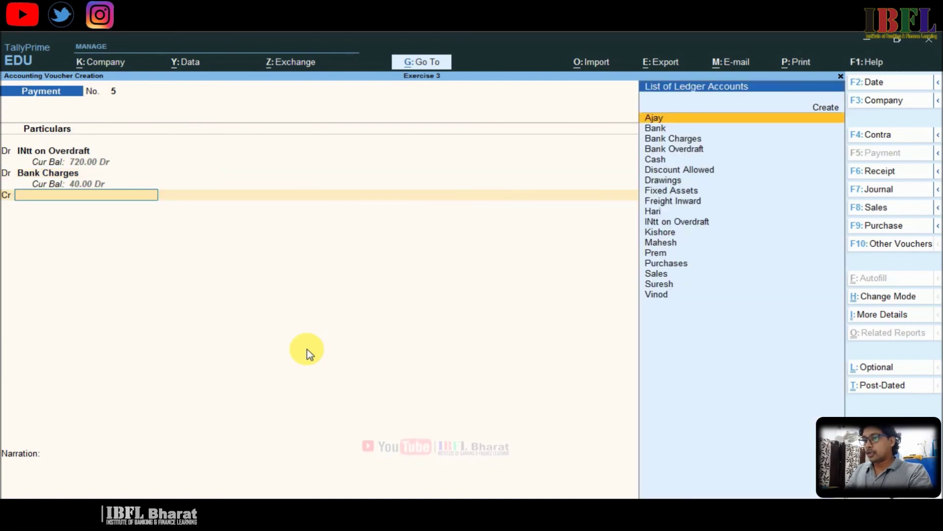
# - Credit Bank with 780, save the Payment voucher, and return to the Gateway of Tally
pyautogui.write('Bank')
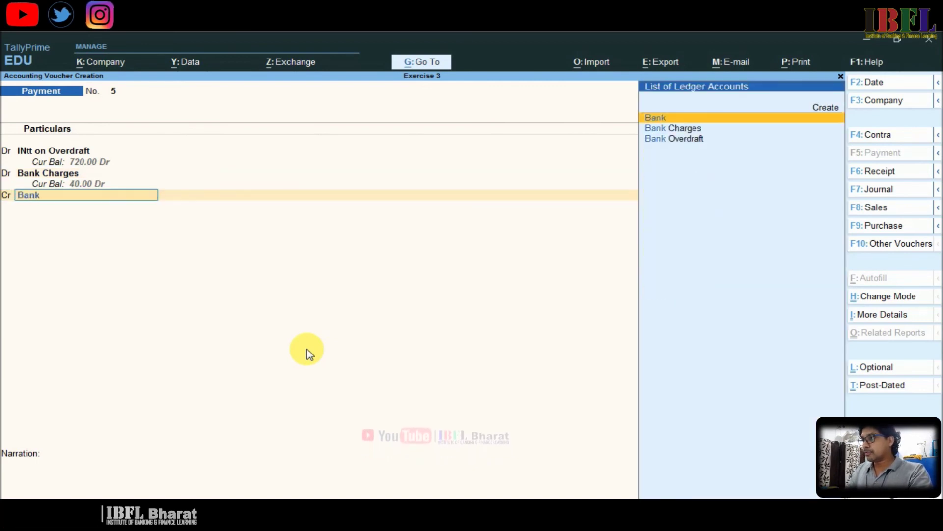
pyautogui.press('Return')
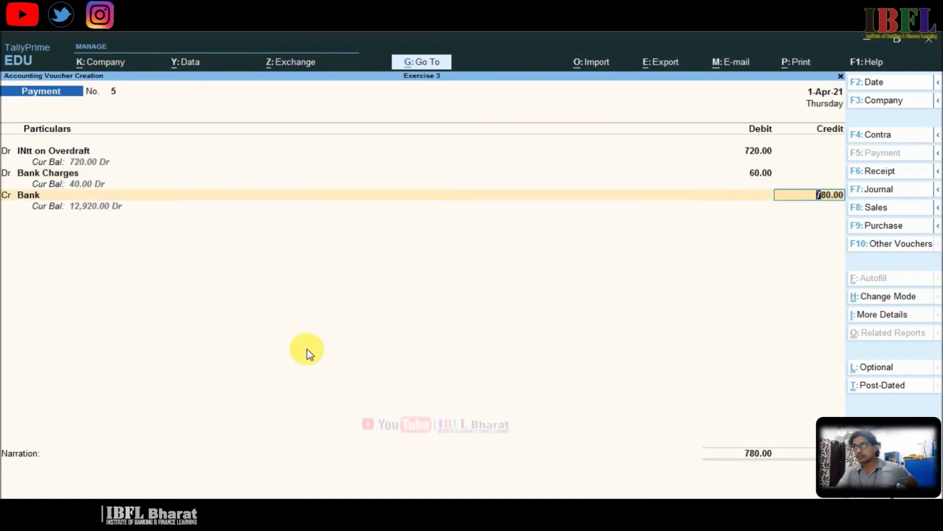
pyautogui.press('Return')
pyautogui.press('Return')
pyautogui.press('Return')
pyautogui.press('Return')
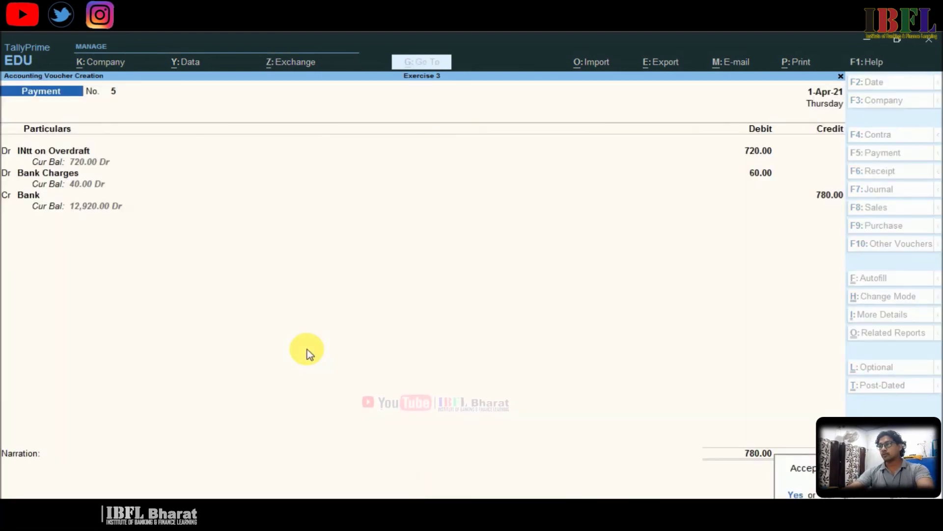
pyautogui.press('Return')
pyautogui.press('Escape')
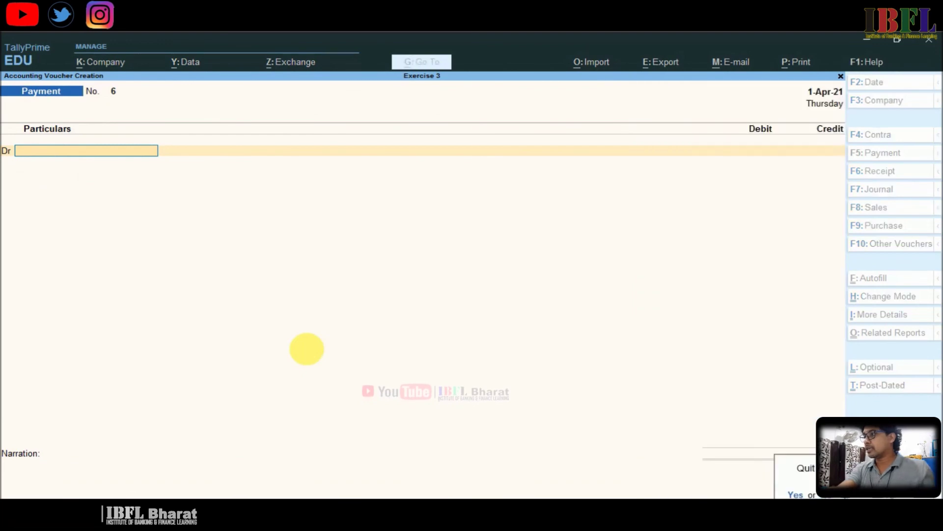
pyautogui.press('Return')
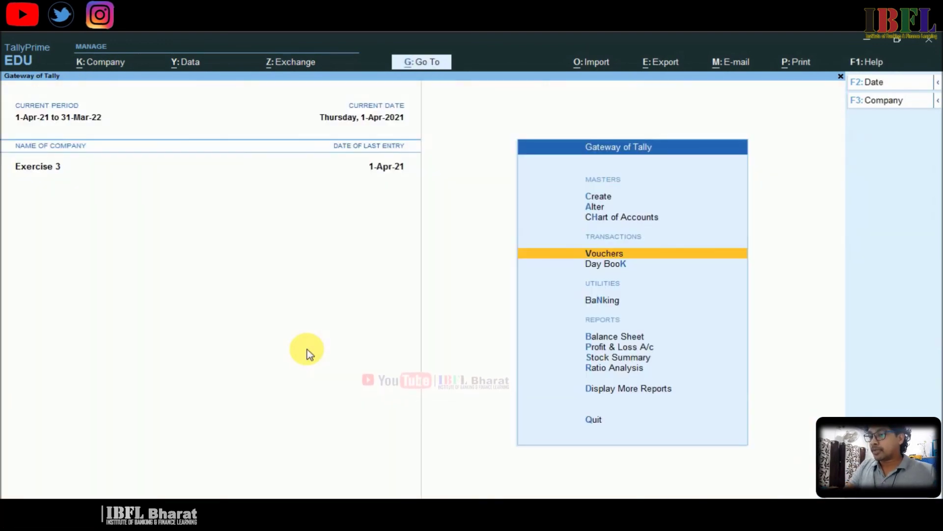
# - Review the voucher entries and closing balances of the Cash and Discount Allowed ledgers
pyautogui.write('dalCas')
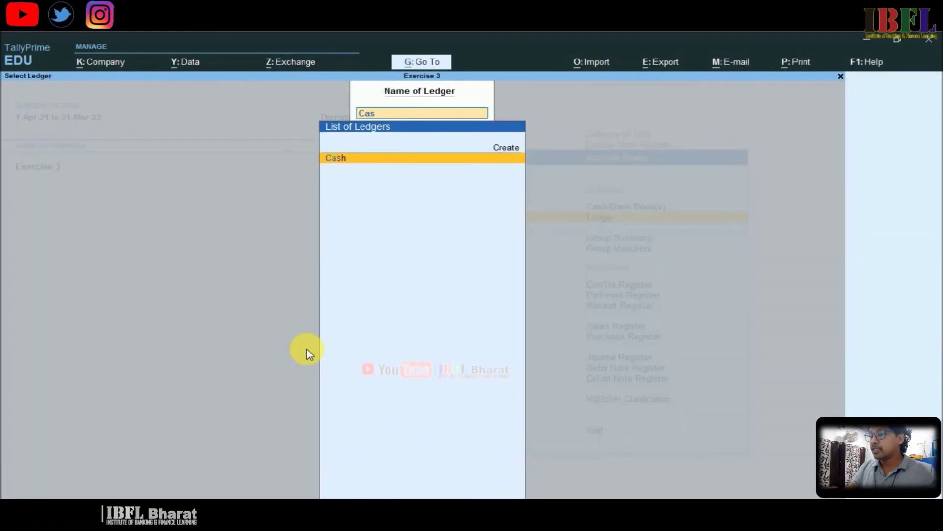
pyautogui.press('Return')
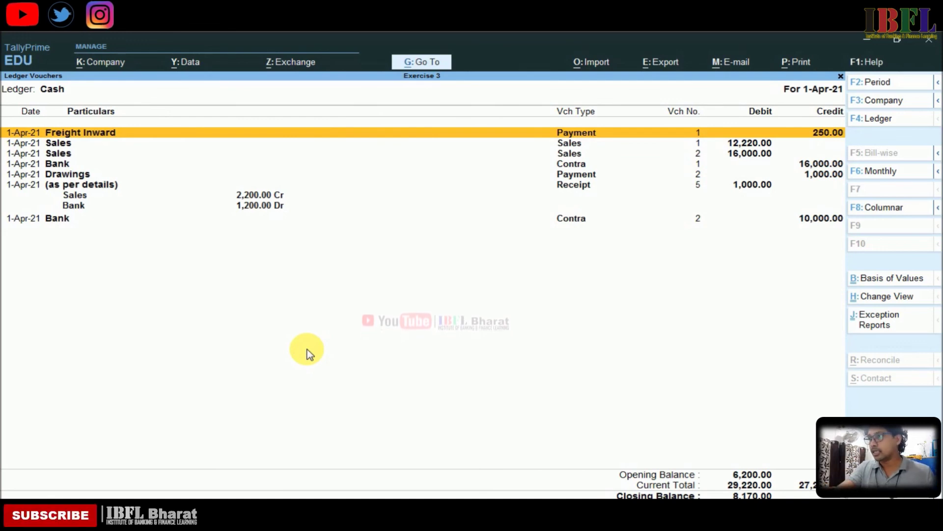
pyautogui.press('Escape')
pyautogui.press('Down')
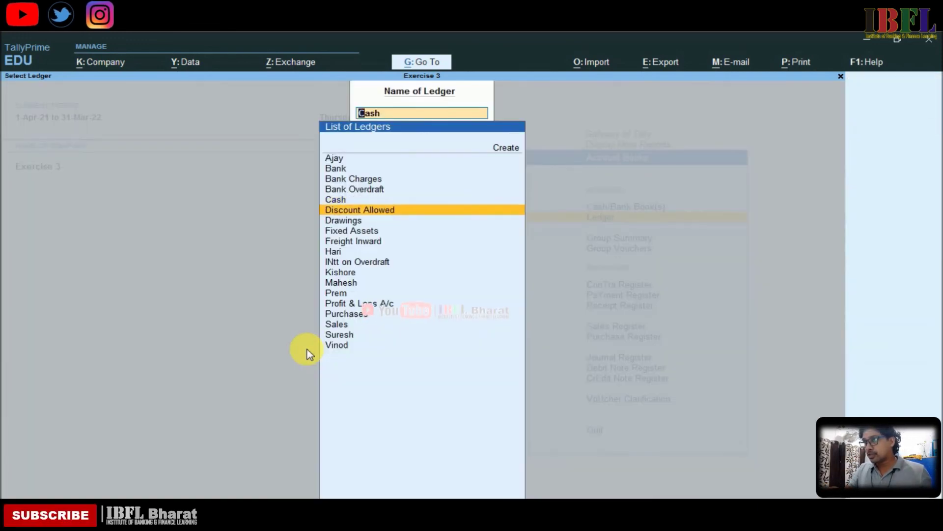
pyautogui.press('Return')
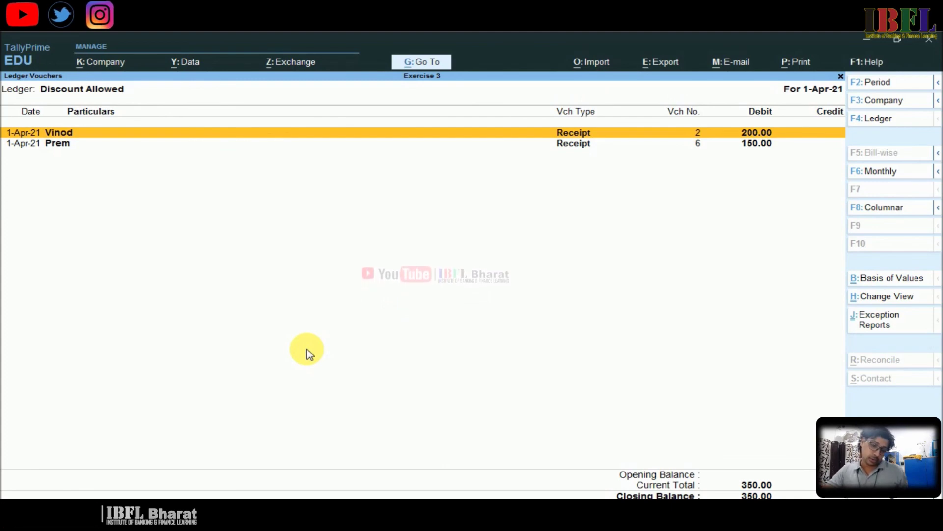
pyautogui.press('Escape')
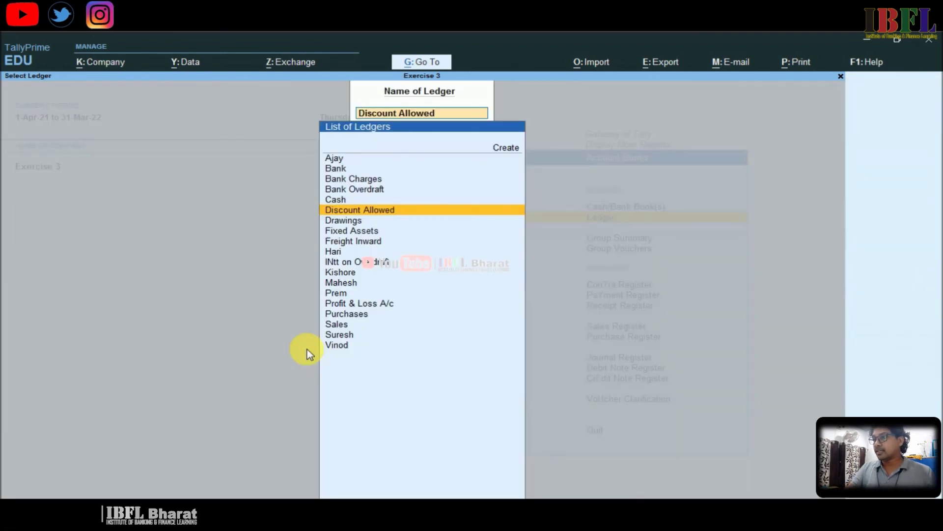
# - Review the voucher entries and closing balance of the Bank ledger
pyautogui.press('Up')
pyautogui.press('Up')
pyautogui.press('Up')
pyautogui.press('Up')
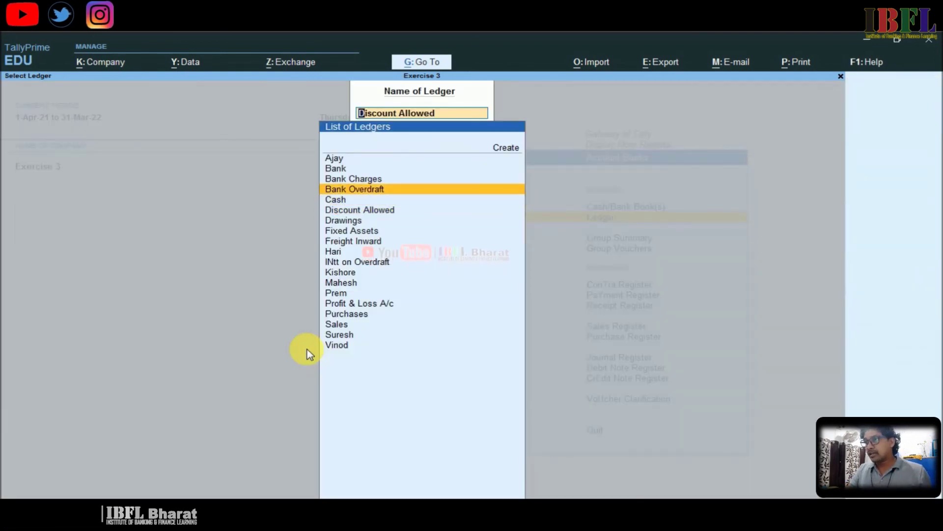
pyautogui.press('Return')
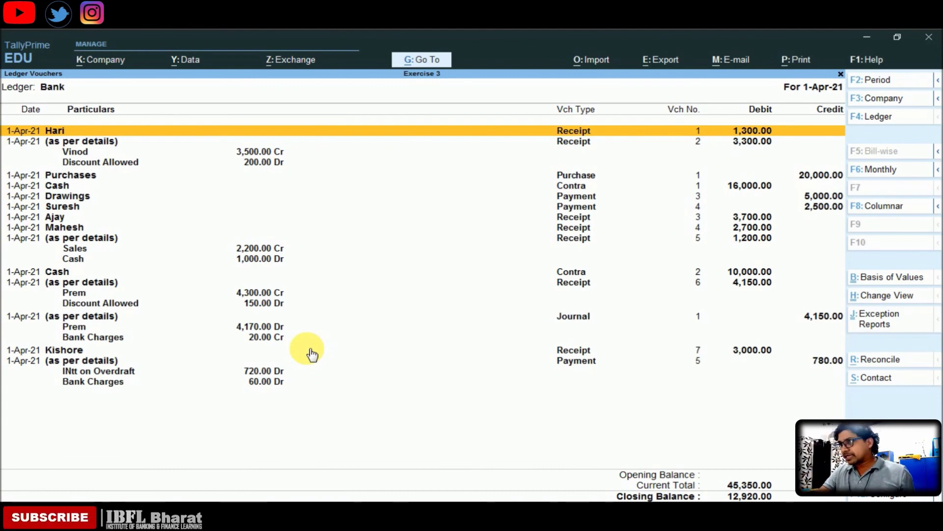
pyautogui.press('Escape')
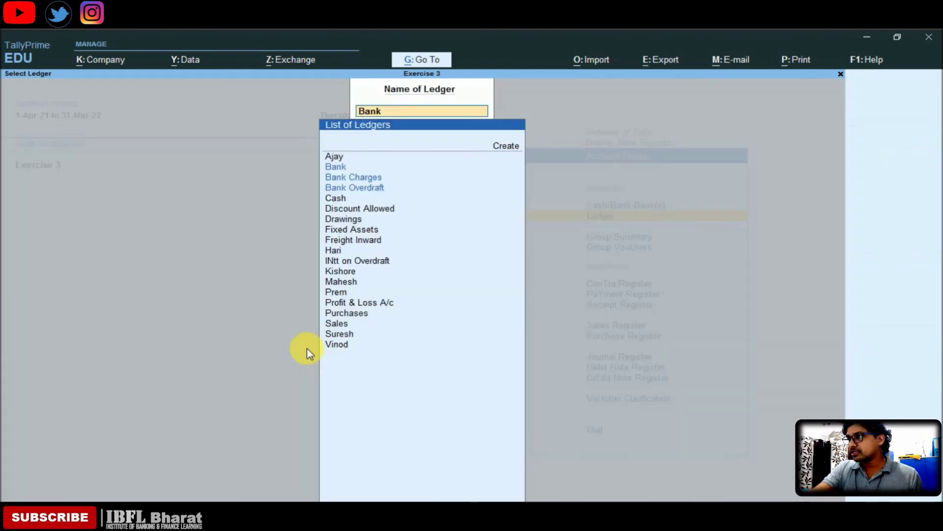
# - Check the Bank Overdraft ledger's closing balance and reopen the Bank ledger to compare
pyautogui.press('Down')
pyautogui.press('Down')
pyautogui.press('Return')
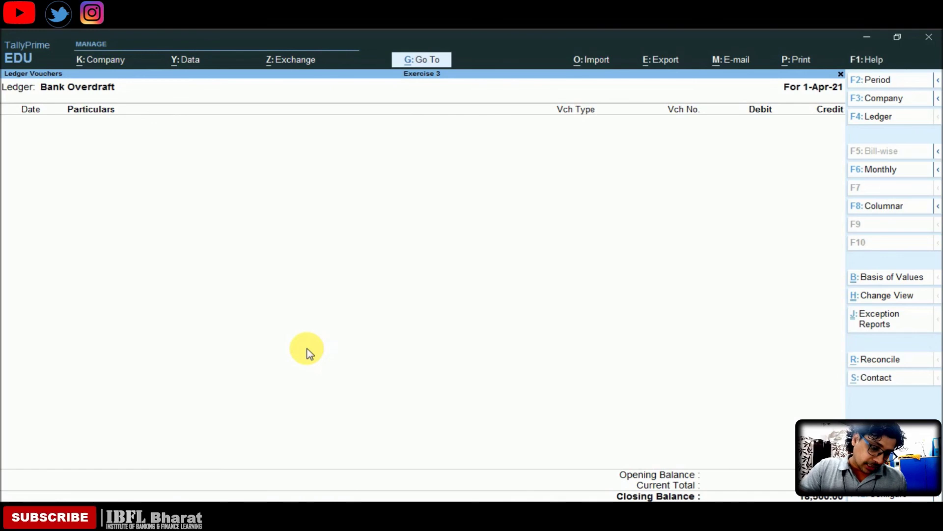
pyautogui.press('Escape')
pyautogui.press('Up')
pyautogui.press('Up')
pyautogui.press('Return')
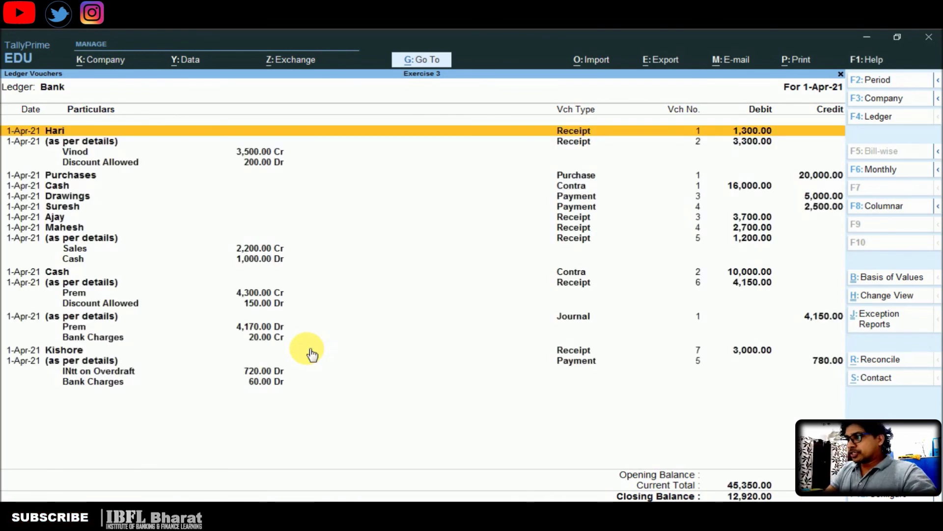